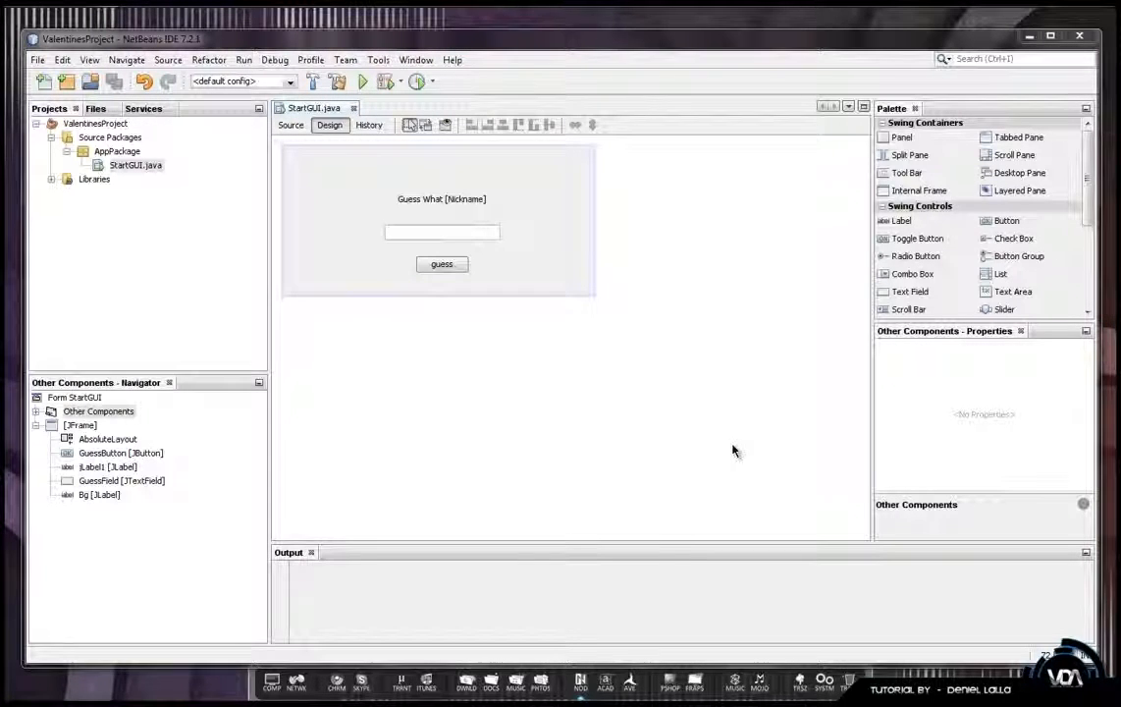
Select the Bg label that fills the StartGUI form and capture the whole form area with Snipping Tool.
click(432, 232)
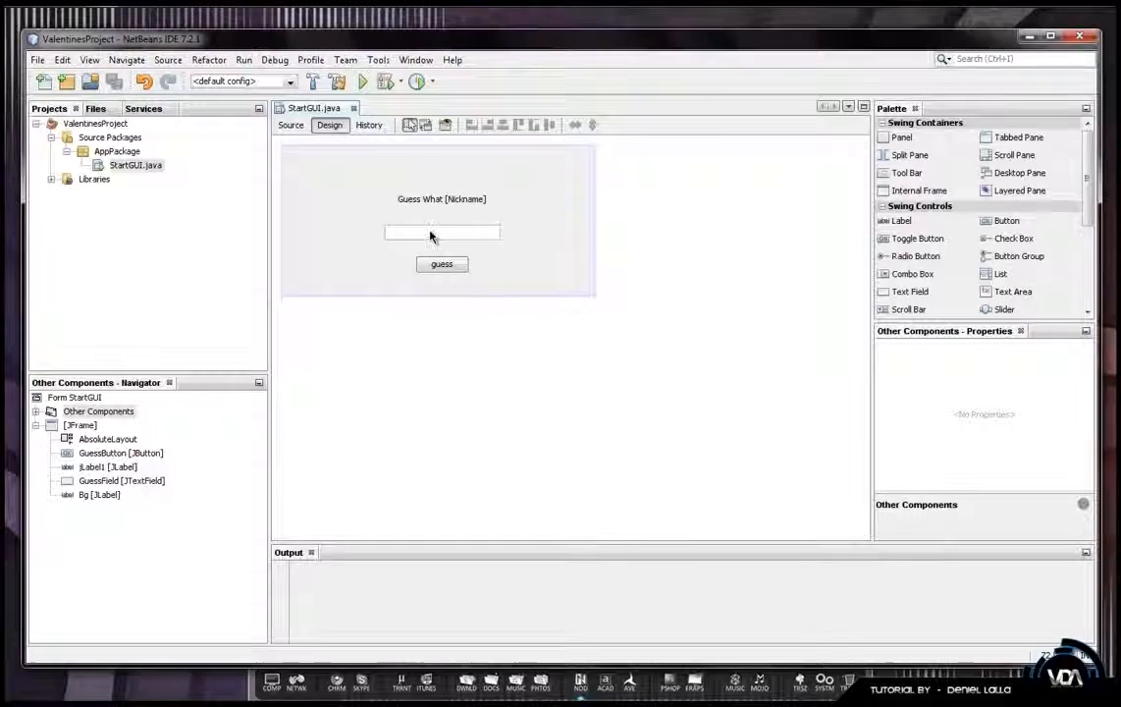
click(478, 202)
click(581, 232)
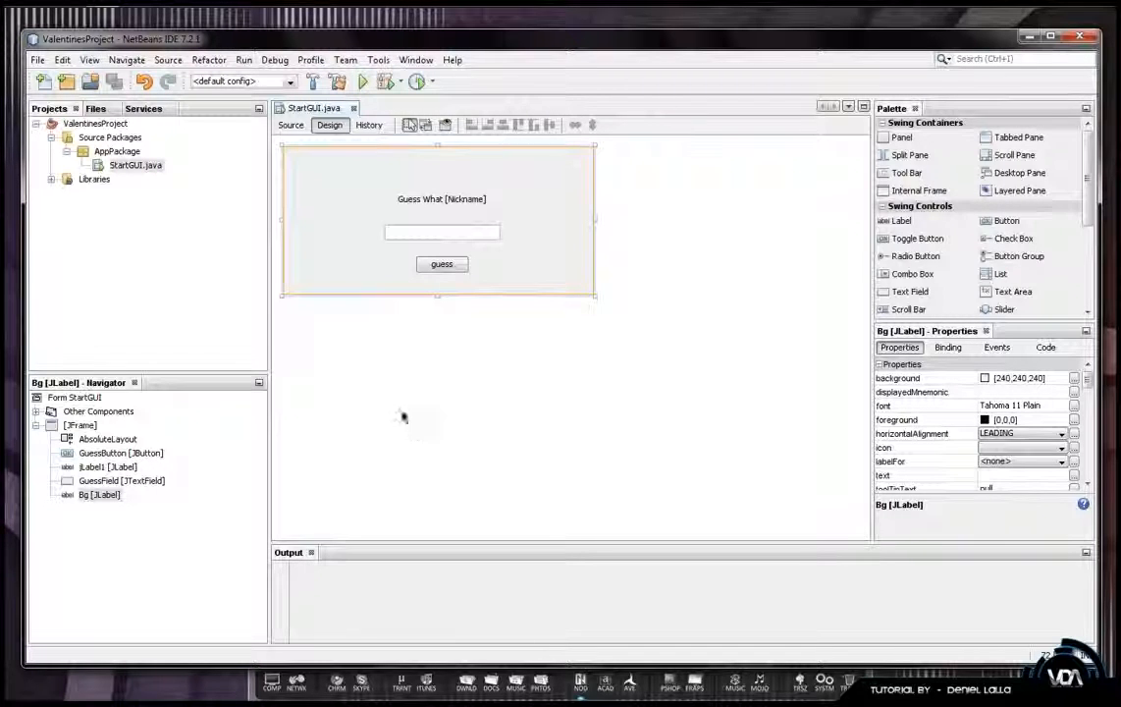
click(24, 20)
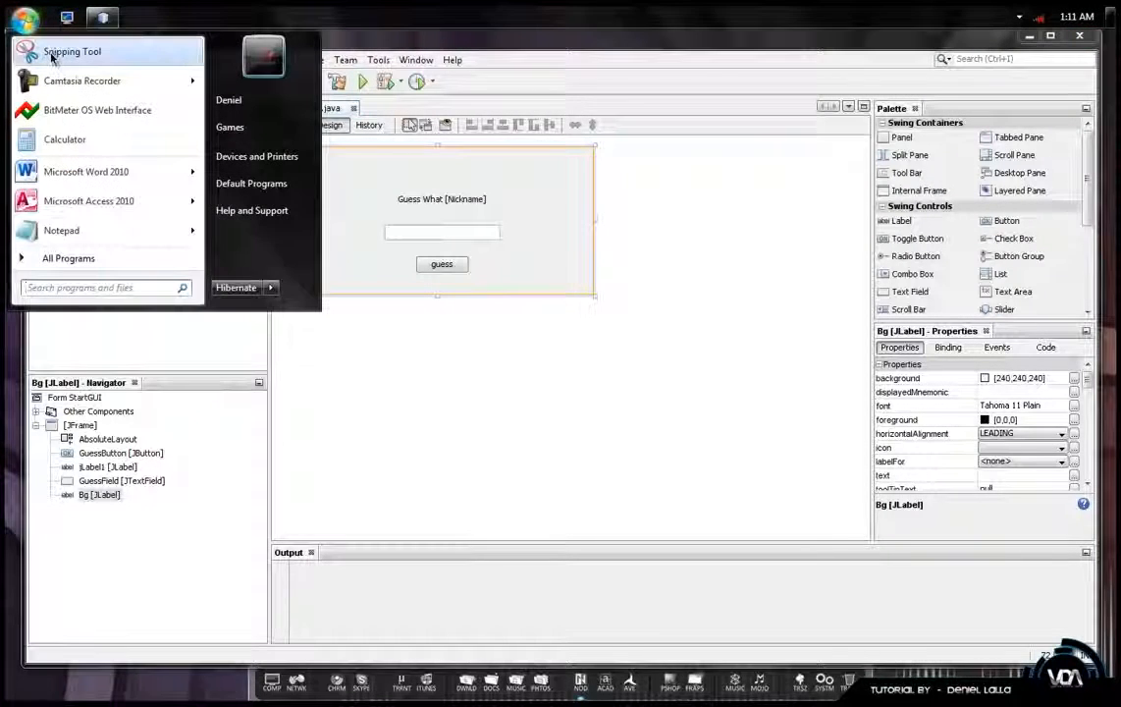
click(66, 59)
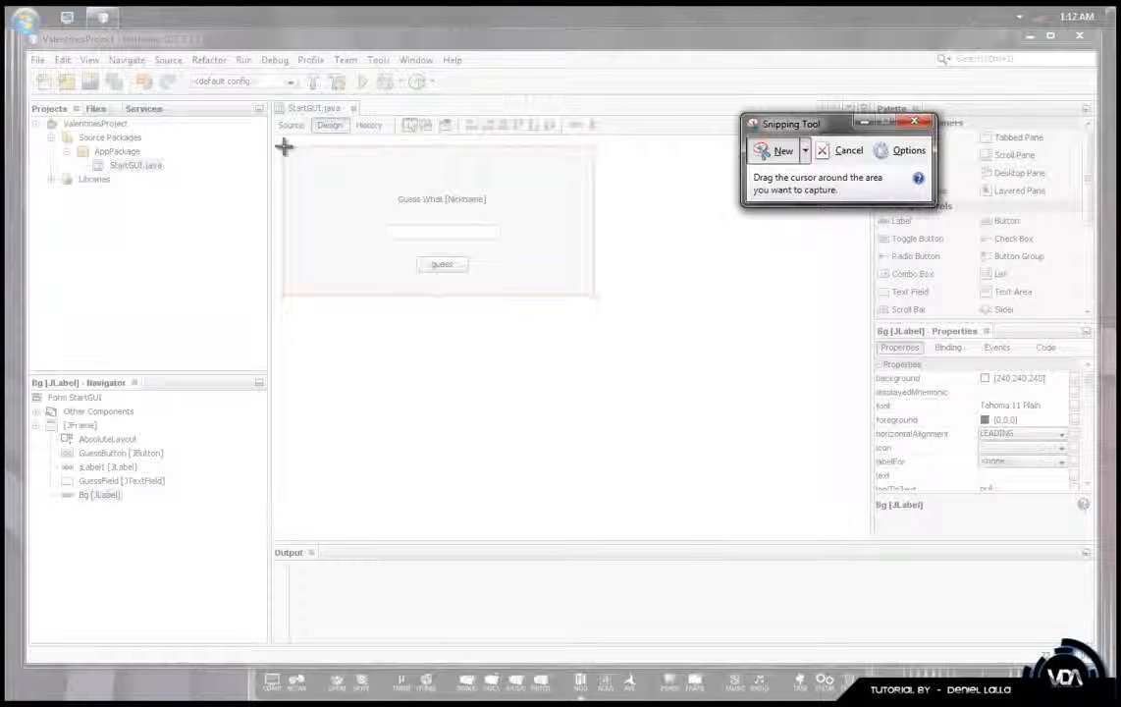
drag(284, 147, 595, 293)
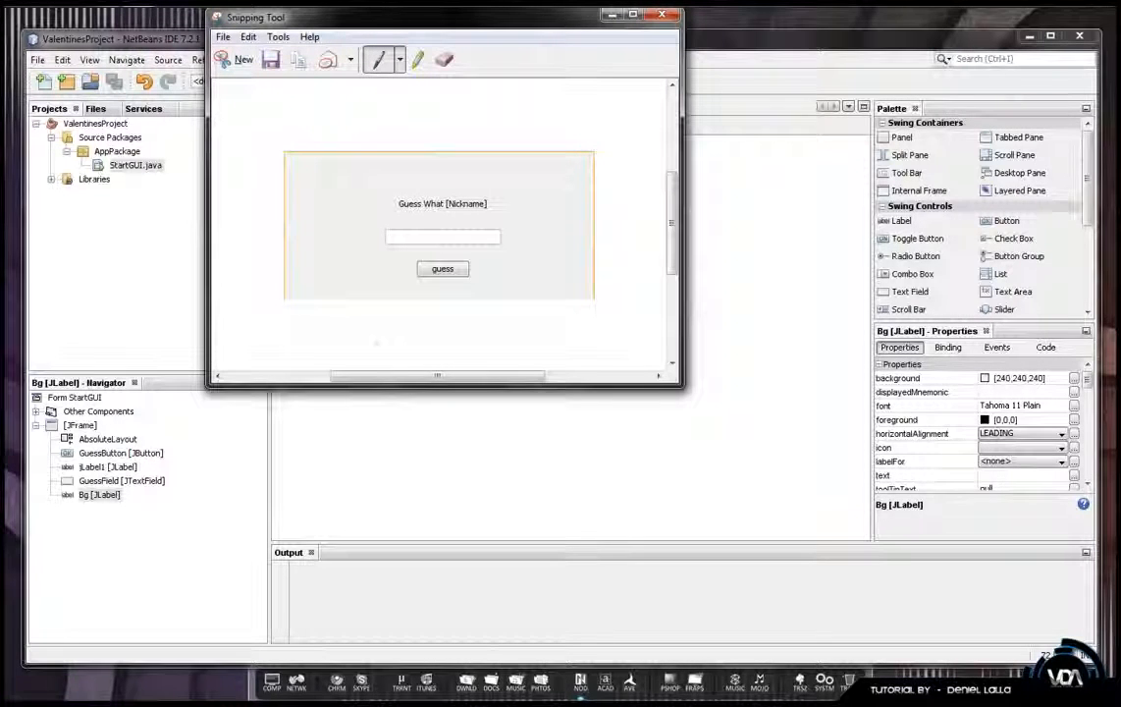
Exit Snipping Tool without saving the captured snip.
click(225, 38)
click(245, 115)
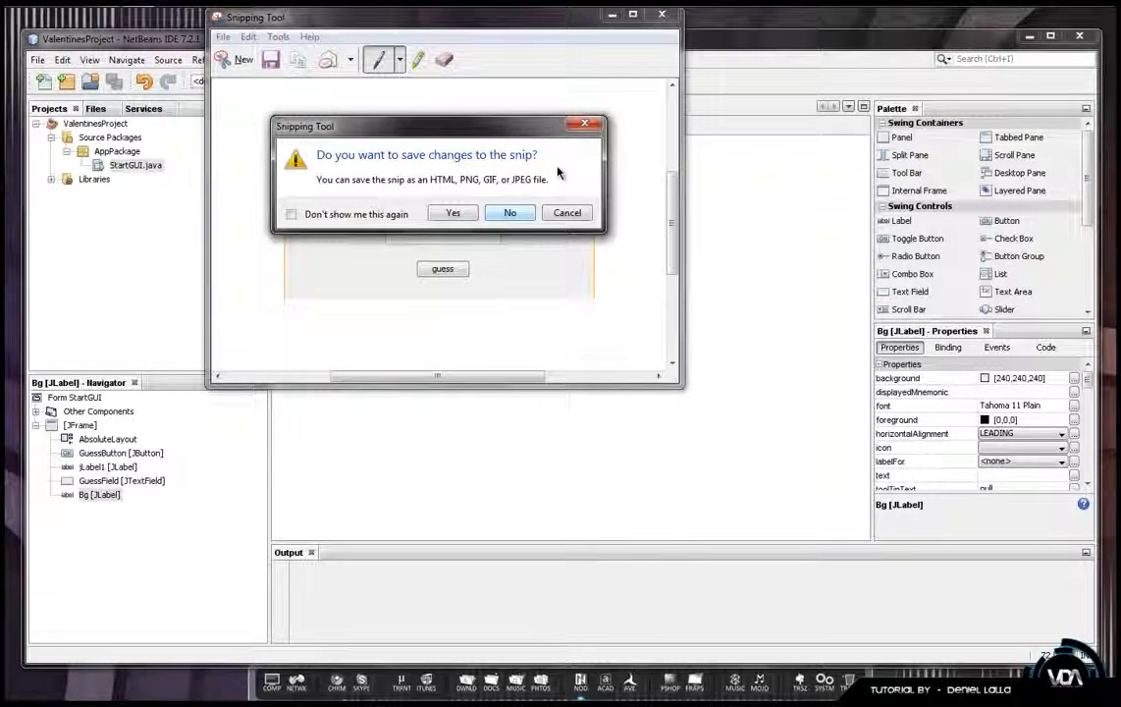
click(515, 218)
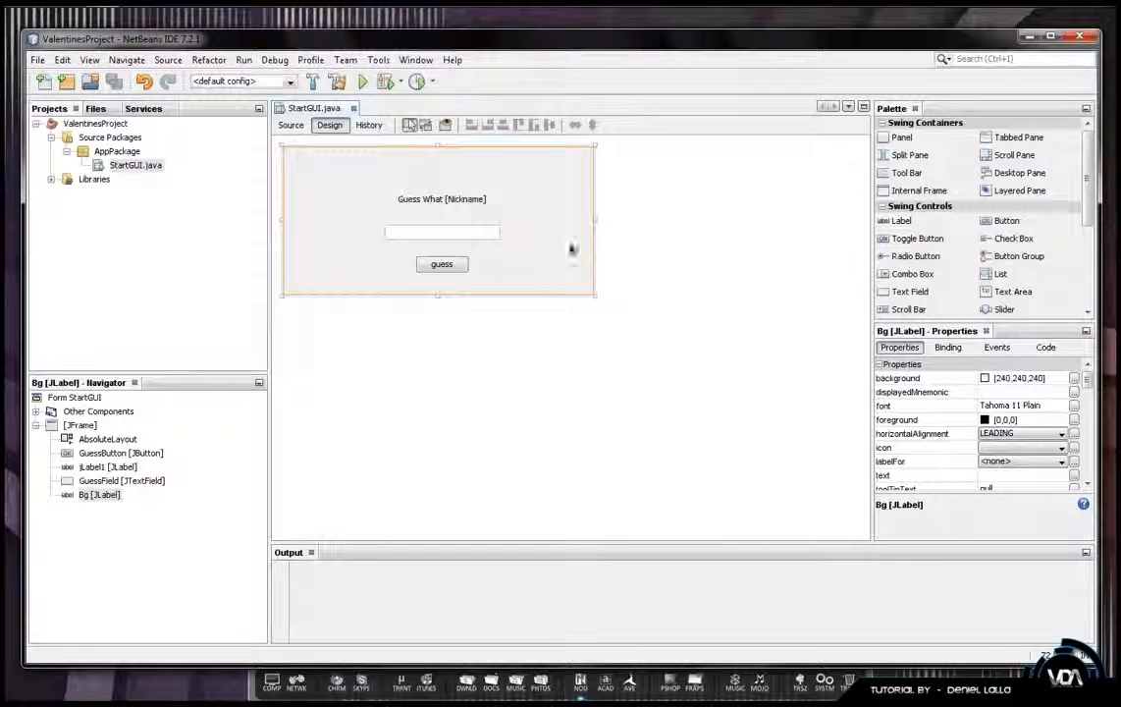
Switch to Photoshop and open the Background PNG image from My Documents.
click(483, 182)
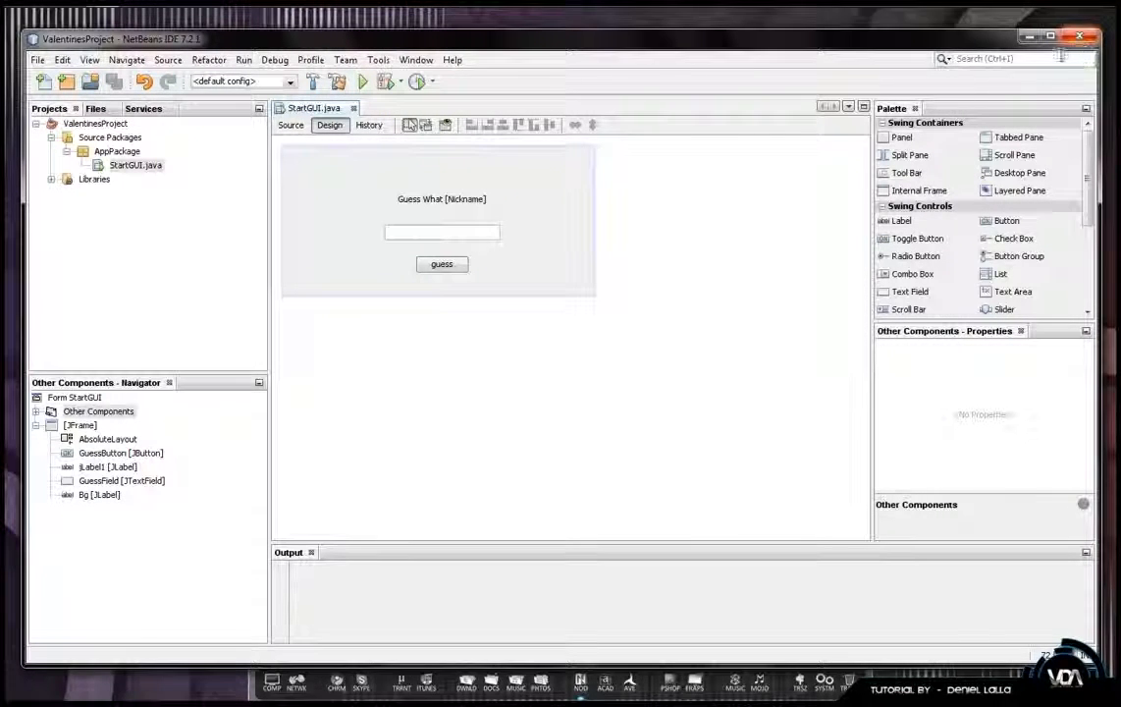
click(1080, 39)
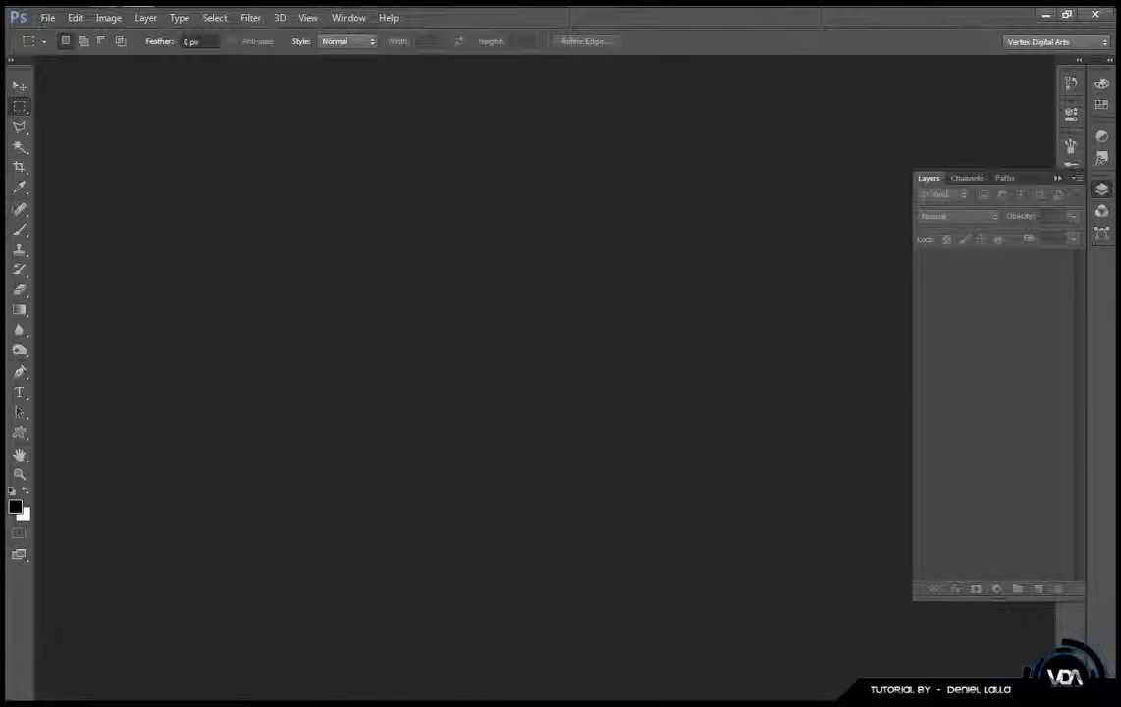
click(51, 23)
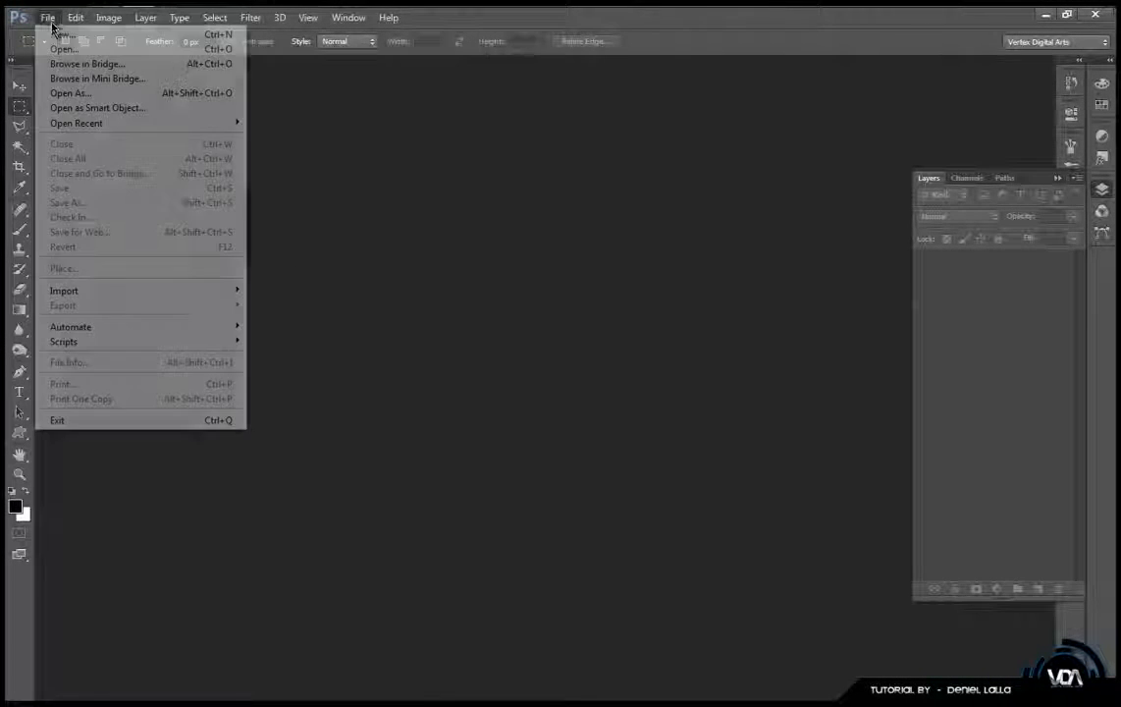
click(112, 51)
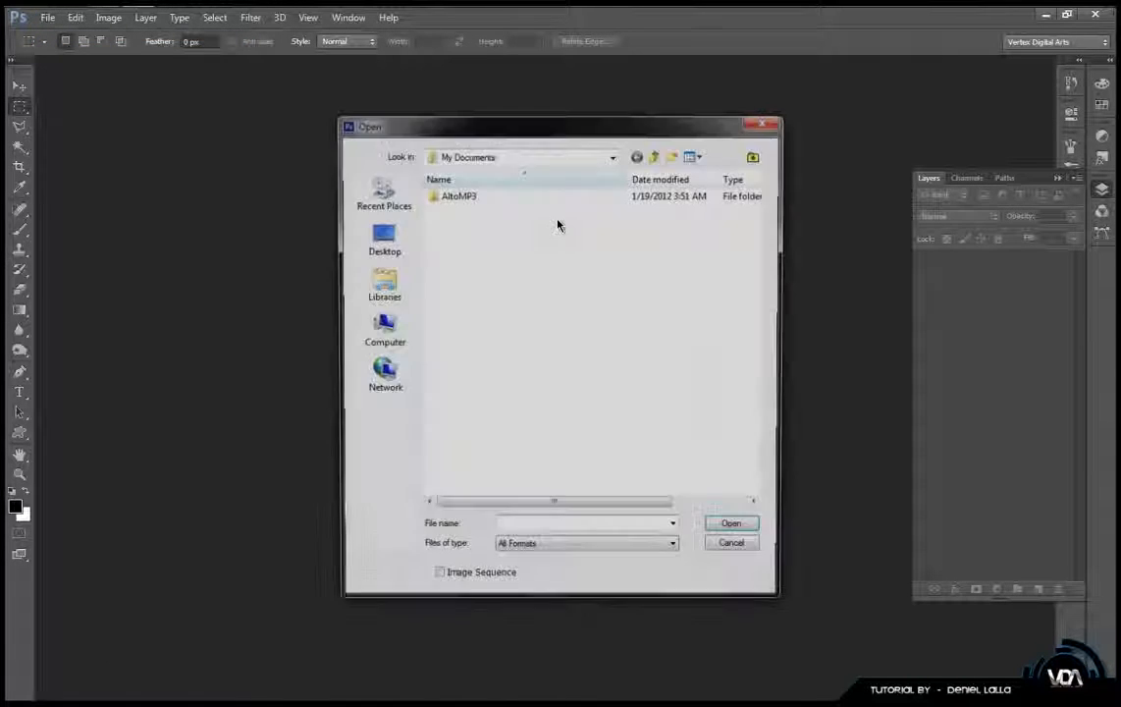
drag(763, 275, 763, 301)
click(495, 371)
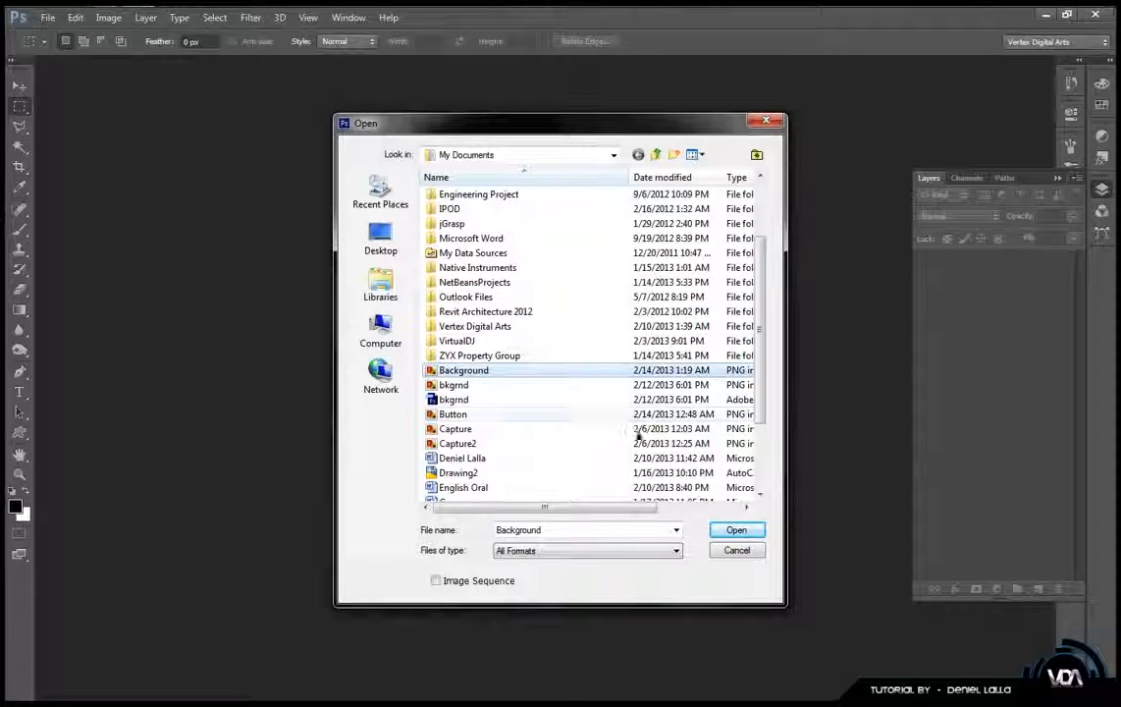
click(739, 530)
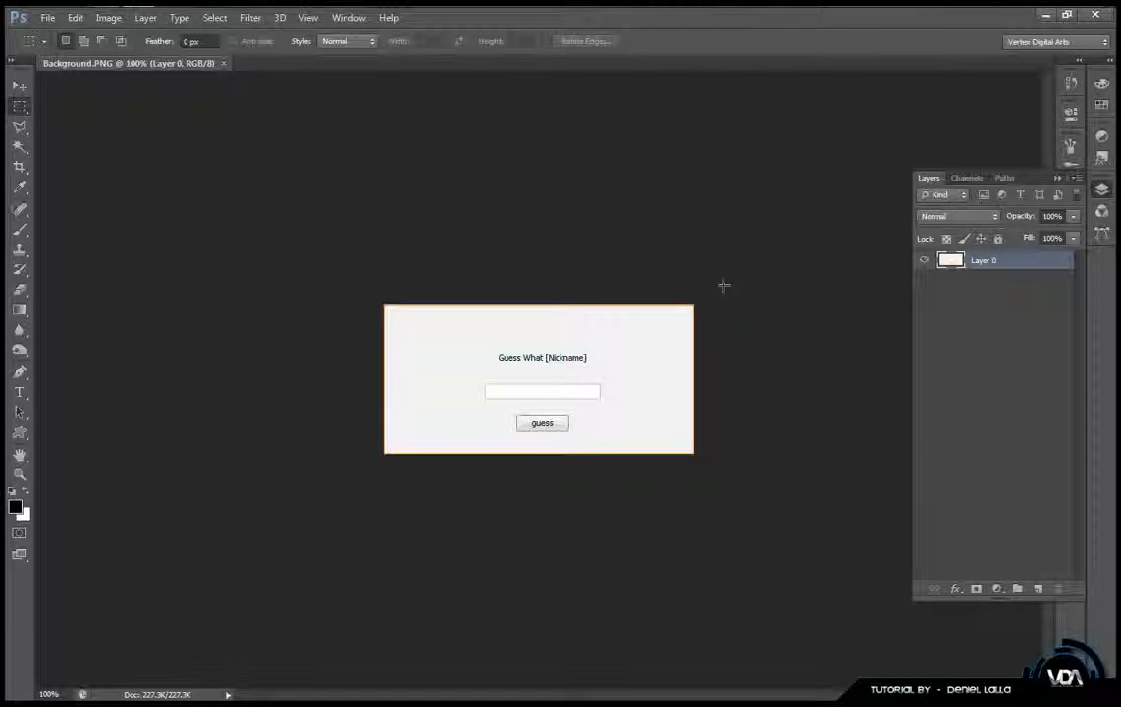
Select strips along all four edges of the image, covering the orange border, and delete them.
drag(695, 306, 672, 469)
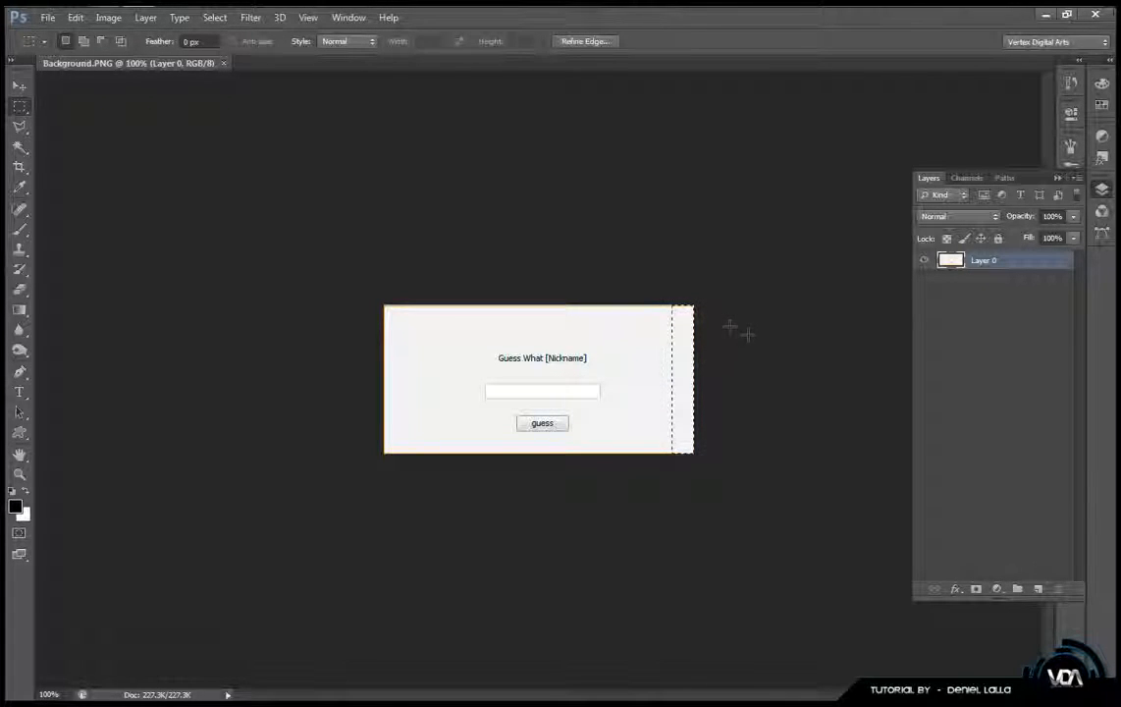
drag(714, 323, 336, 502)
drag(663, 453, 342, 449)
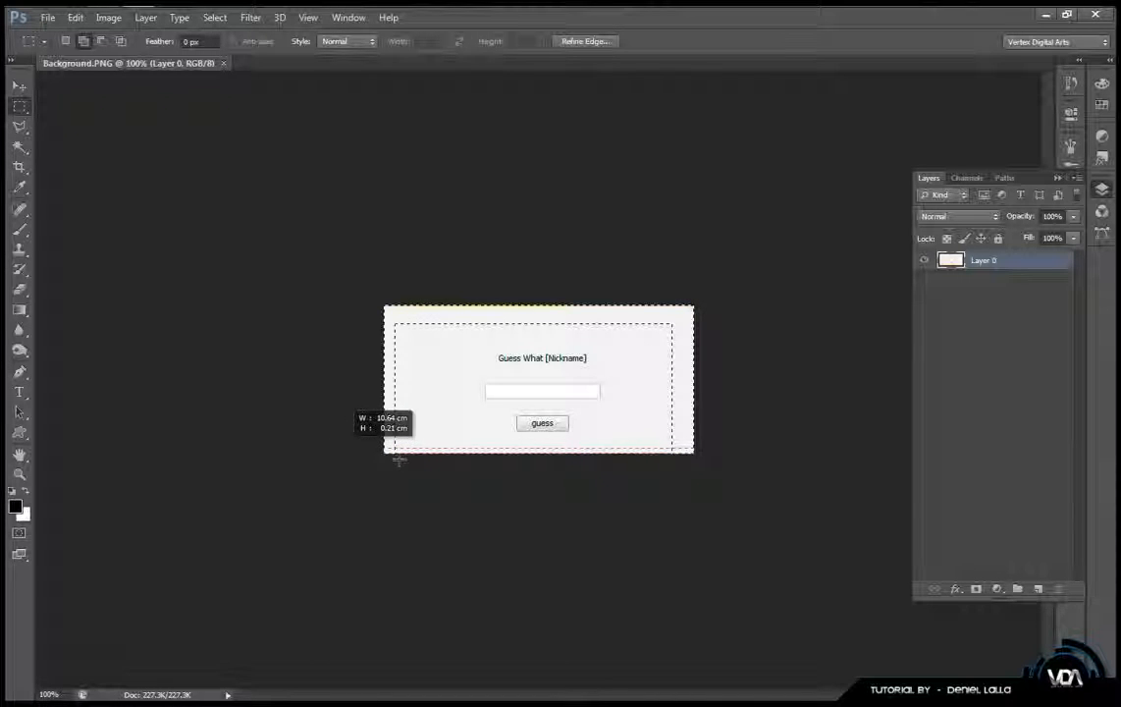
drag(465, 456, 470, 457)
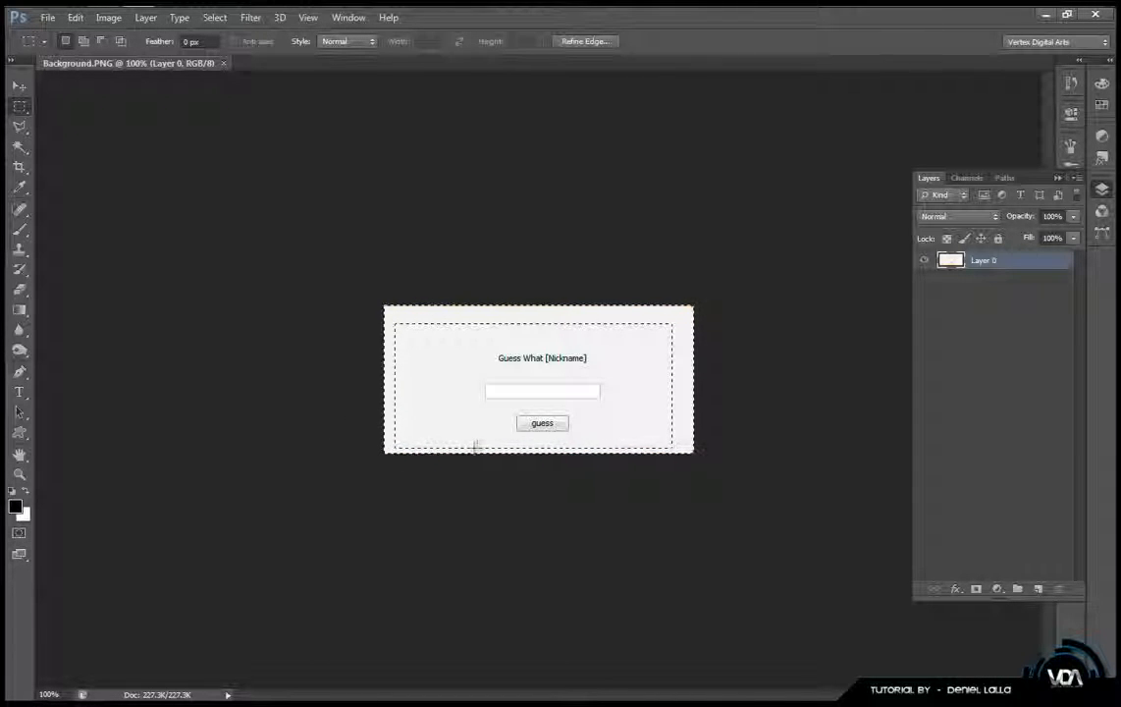
key(Delete)
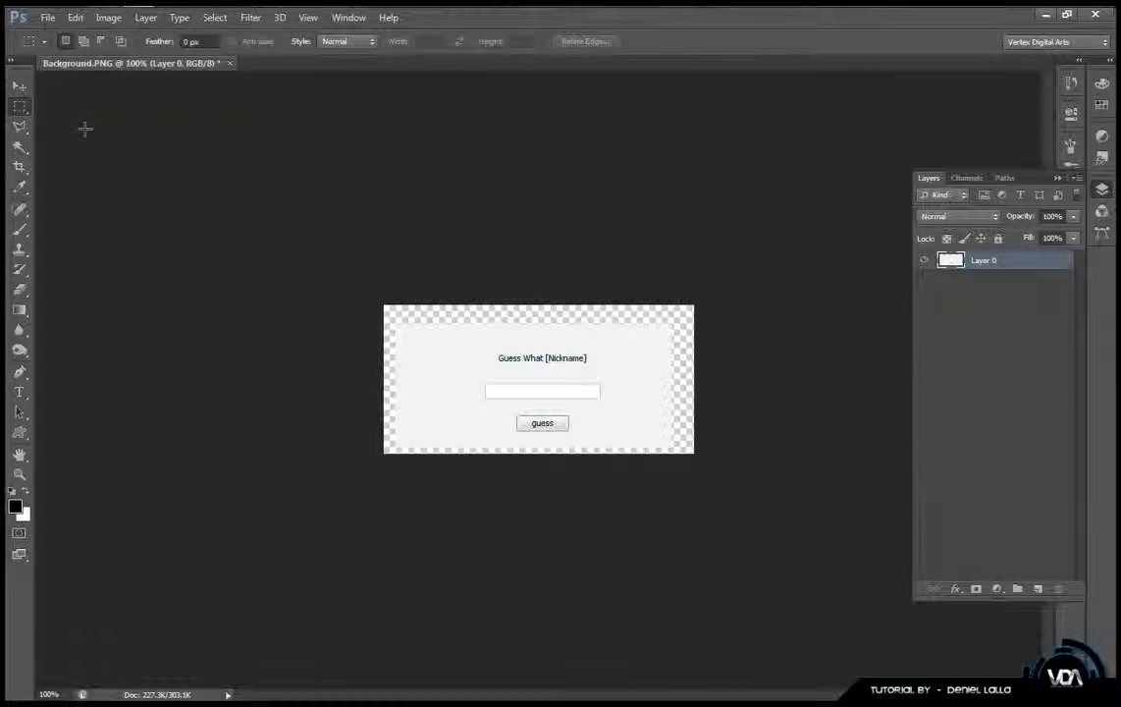
Remove the light grey form background with the Magic Wand, leaving the caption, field and button, and clear the selection.
click(18, 146)
click(408, 357)
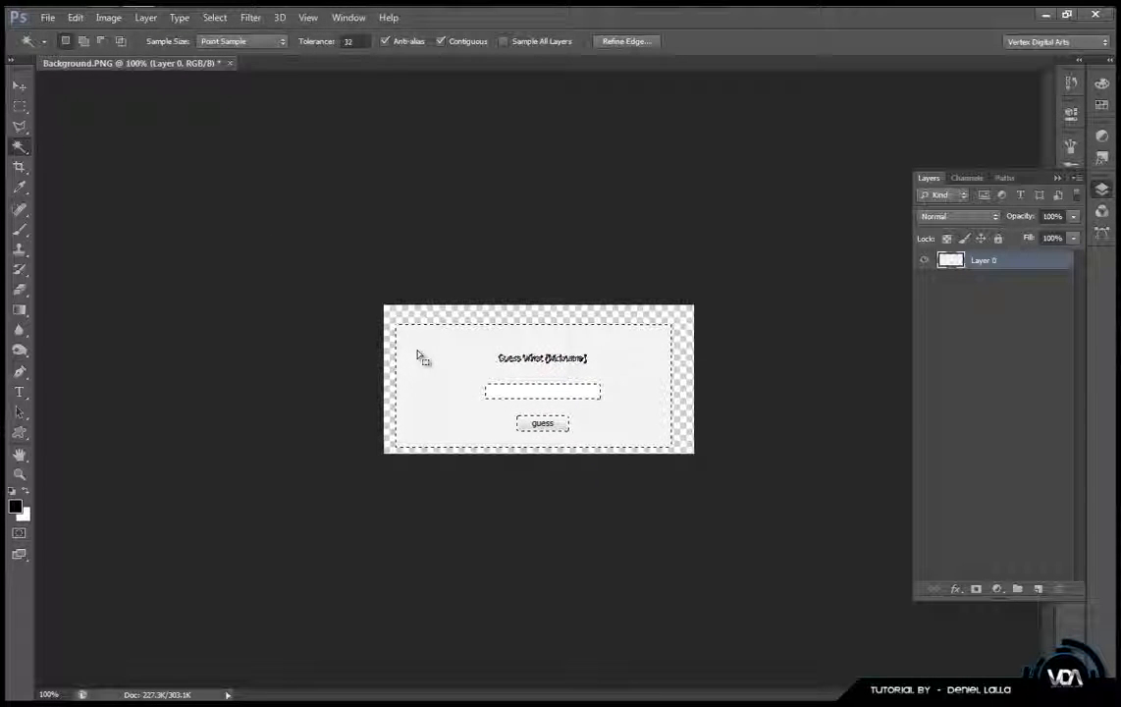
key(Delete)
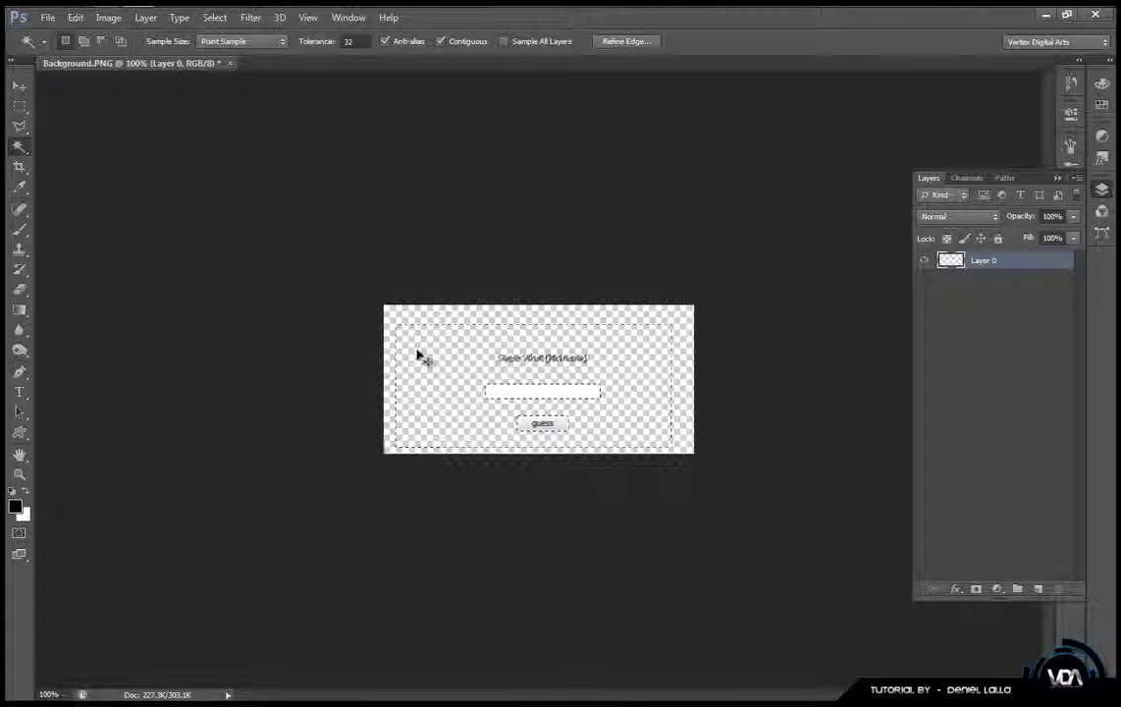
key(ctrl+d)
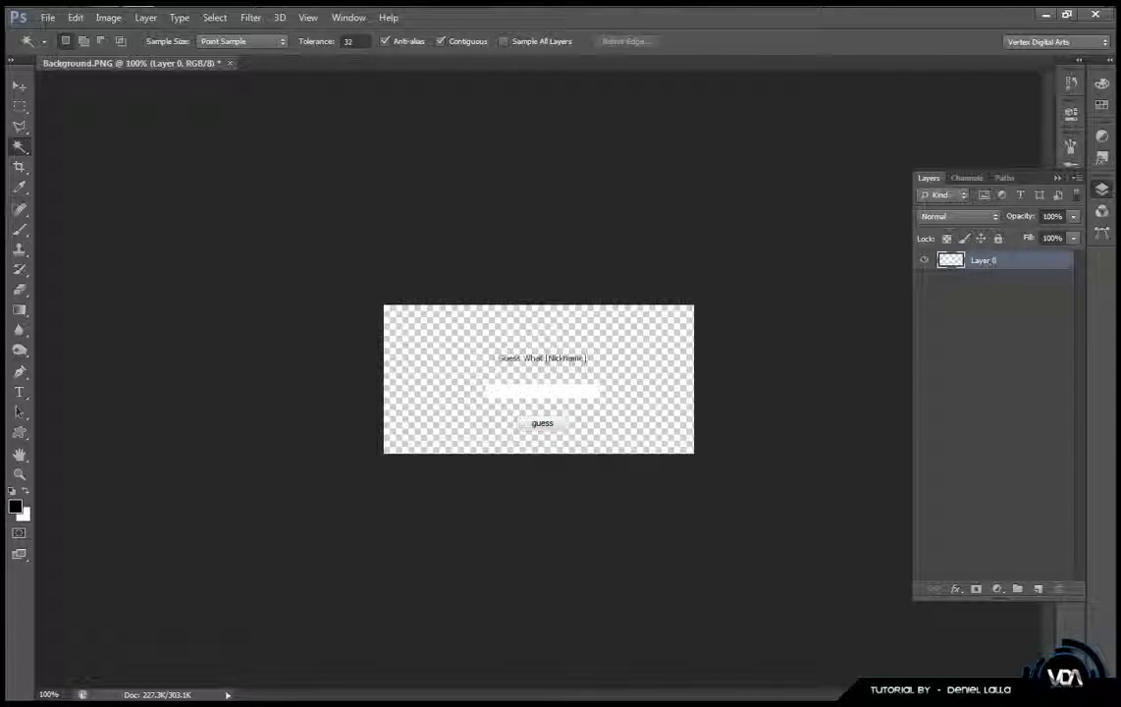
Add a new layer beneath the screenshot layer and rename the screenshot layer Layout.
click(1038, 588)
drag(1011, 277, 991, 263)
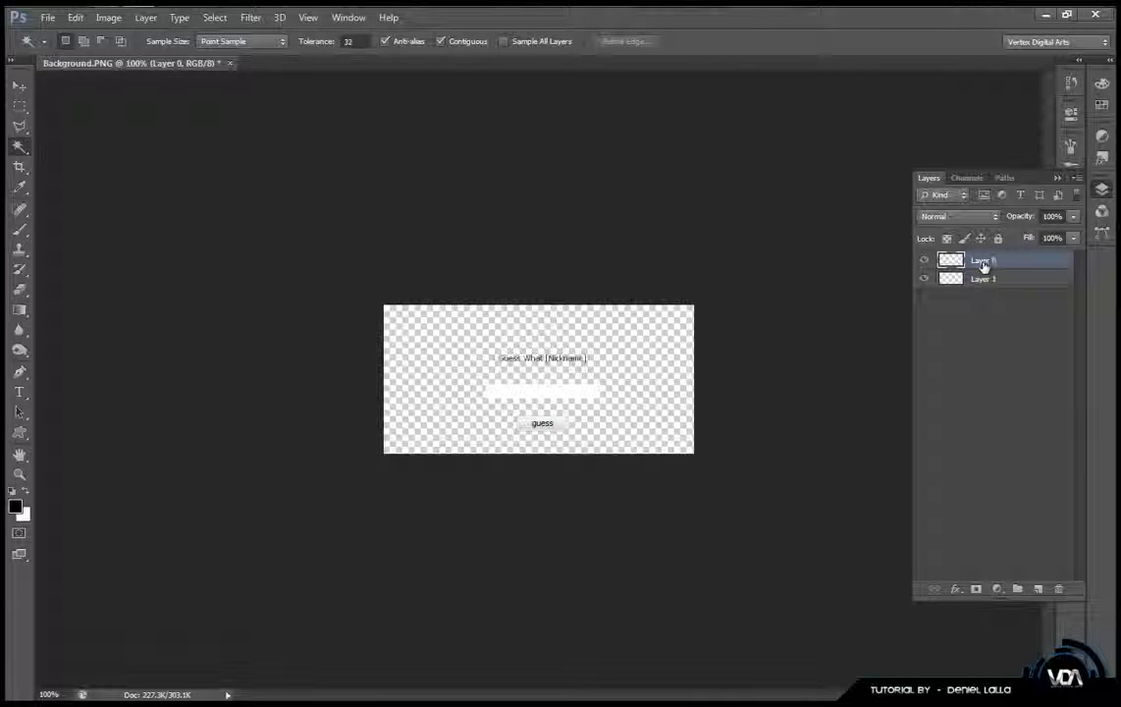
double_click(983, 261)
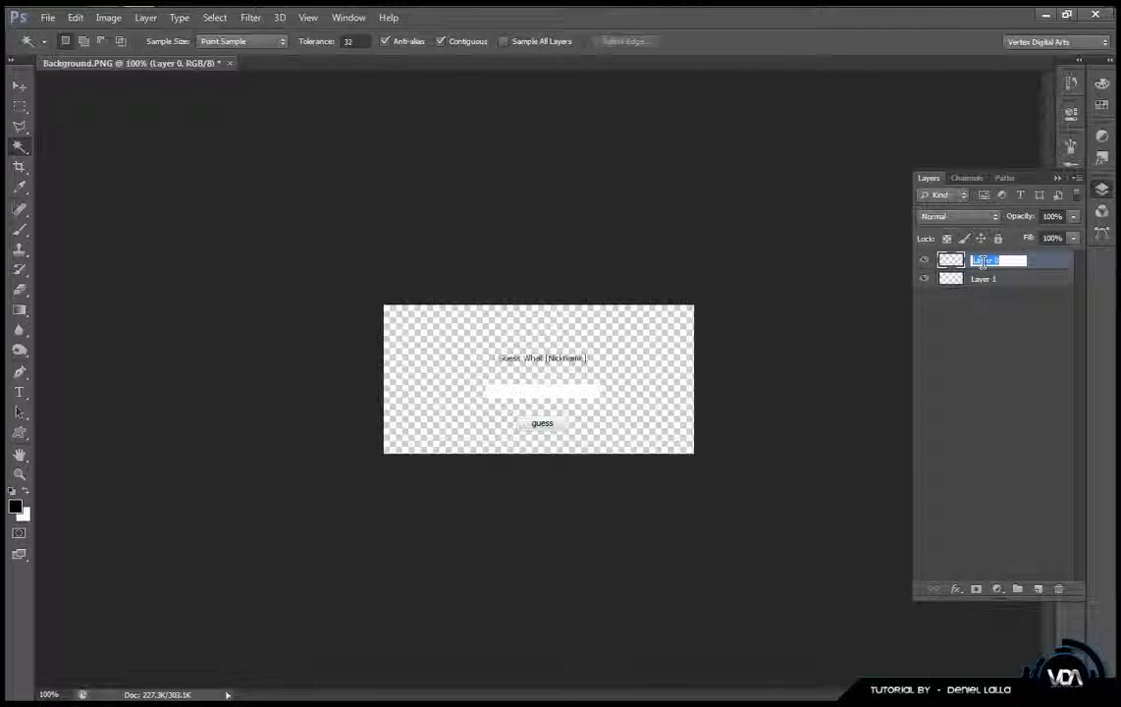
text(Layout)
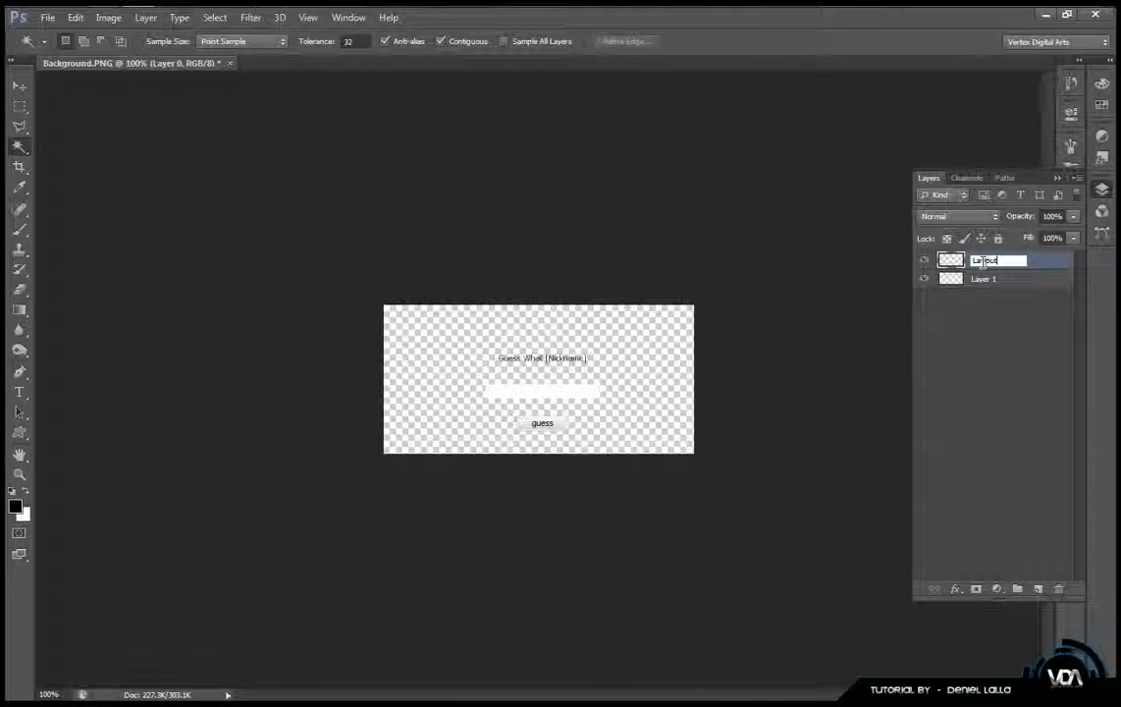
key(Return)
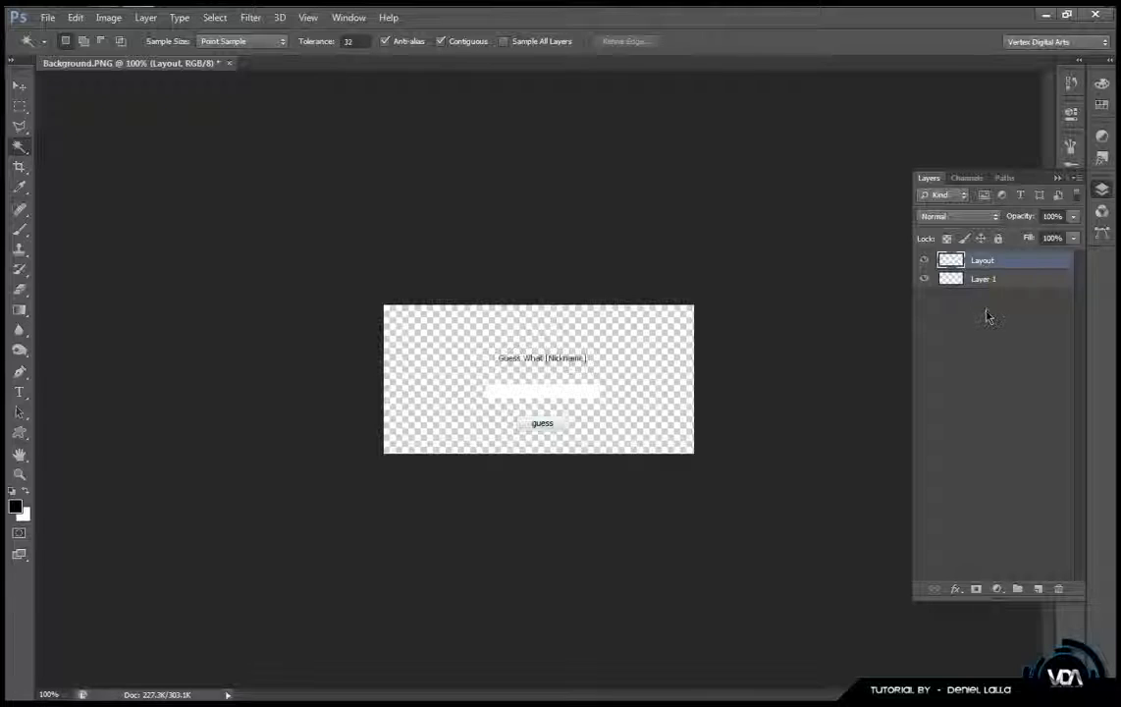
Make the empty Layer 1 the active layer and activate the Gradient tool.
click(1005, 285)
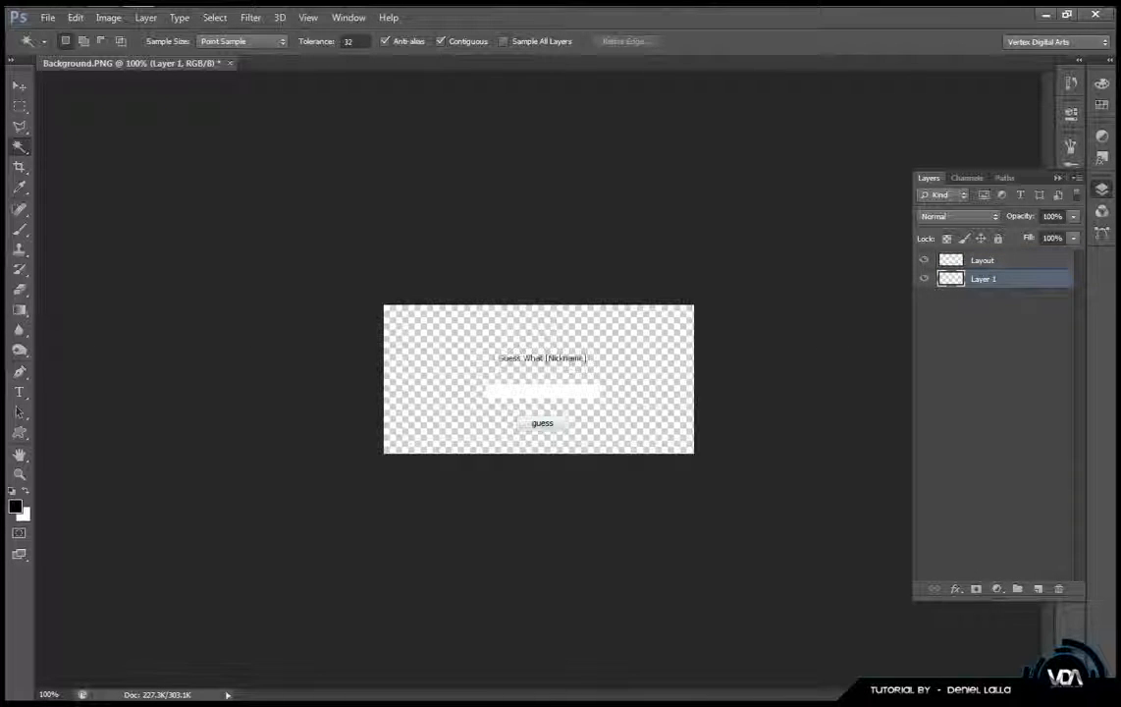
click(19, 310)
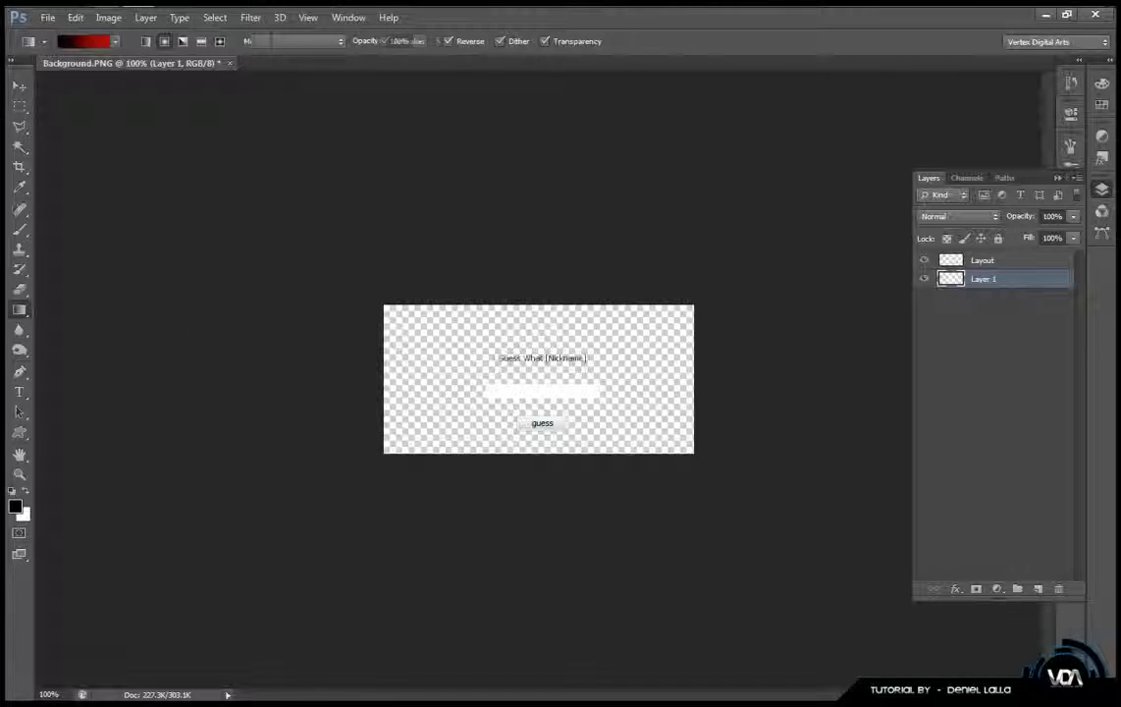
Examine the black-to-red gradient and its red end stop colour, leaving the gradient unchanged.
click(97, 44)
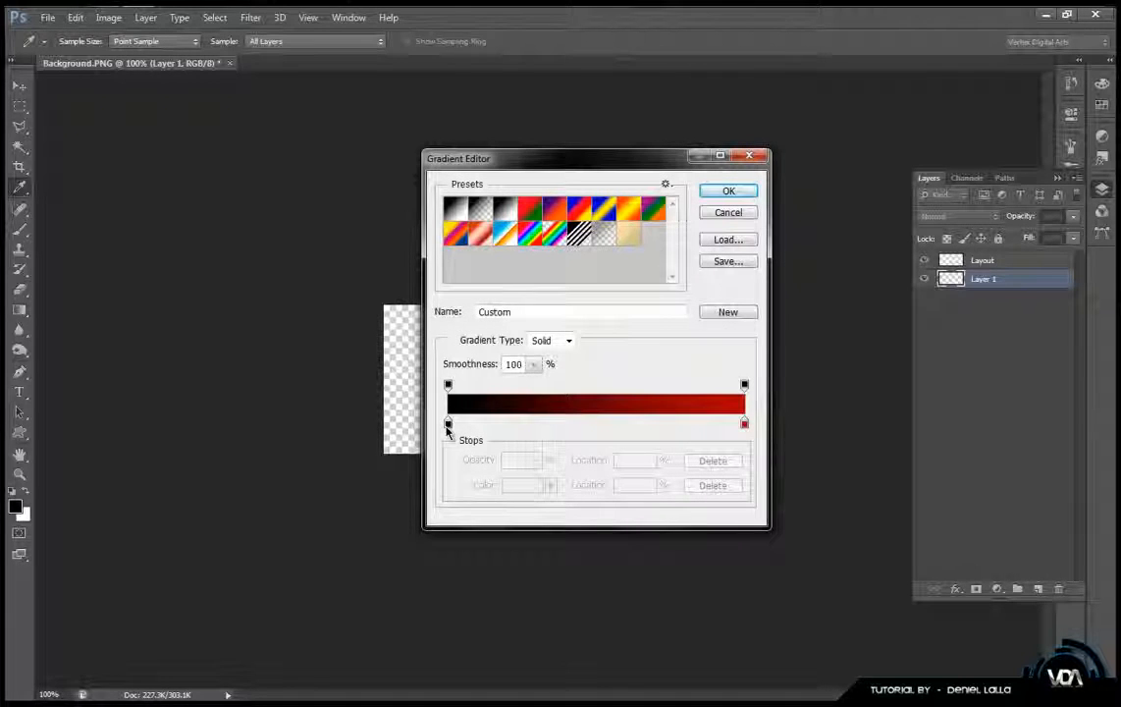
click(744, 423)
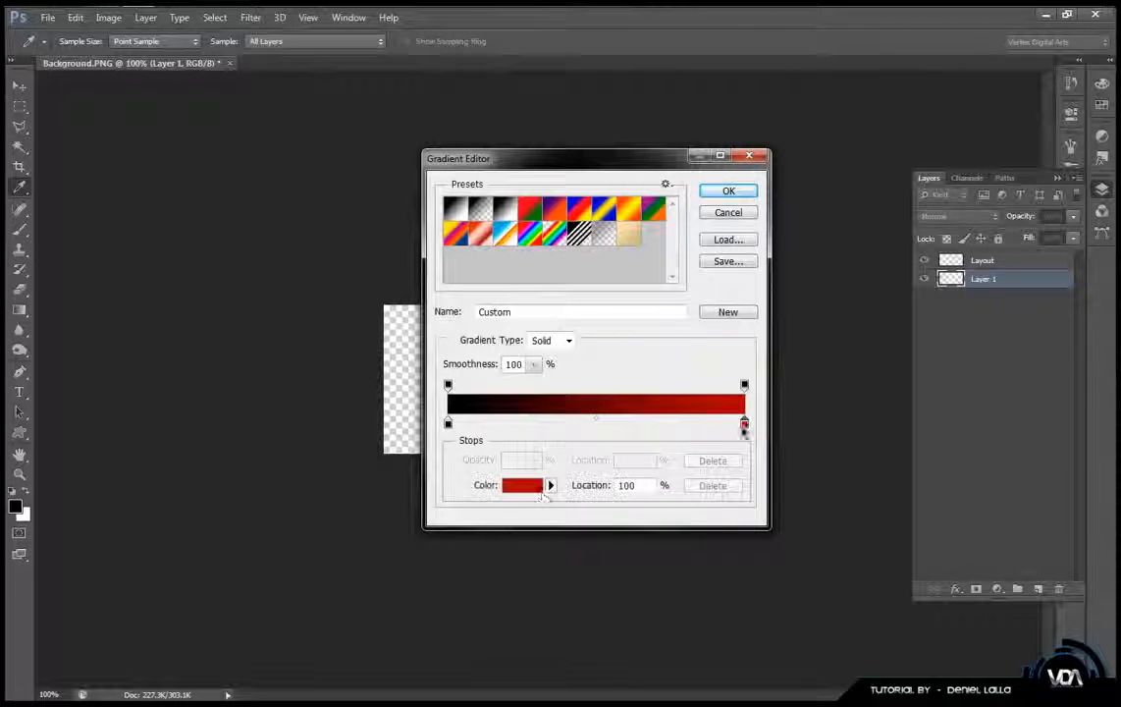
click(527, 487)
text(255)
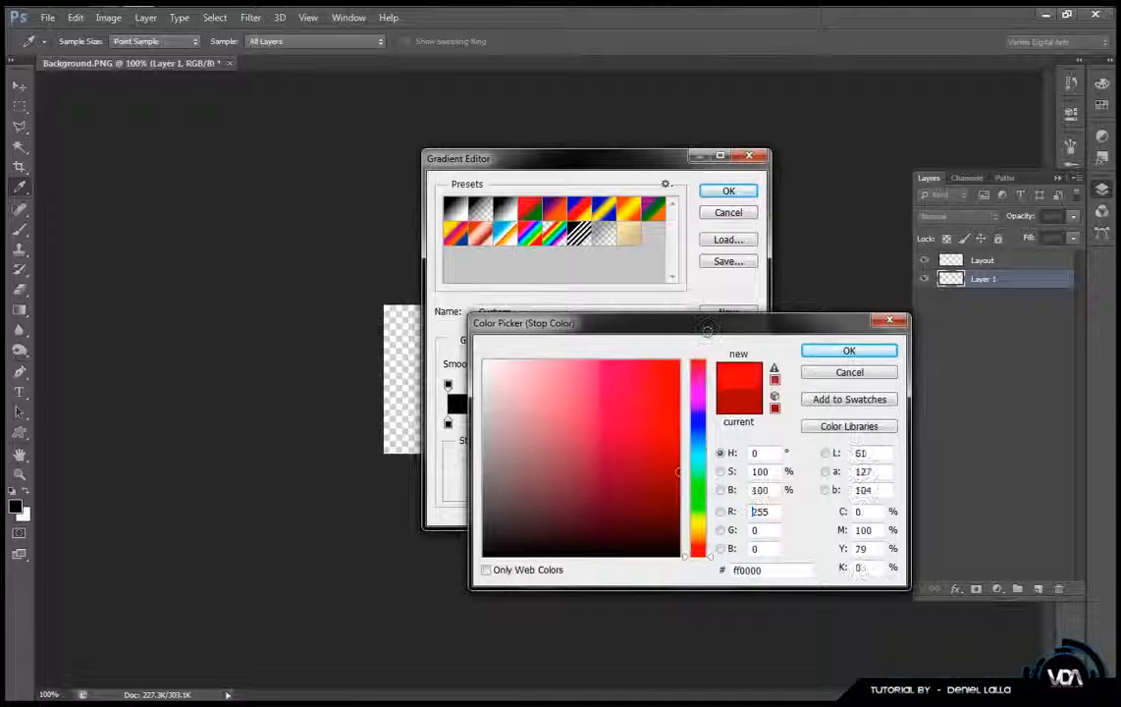
drag(707, 332, 714, 457)
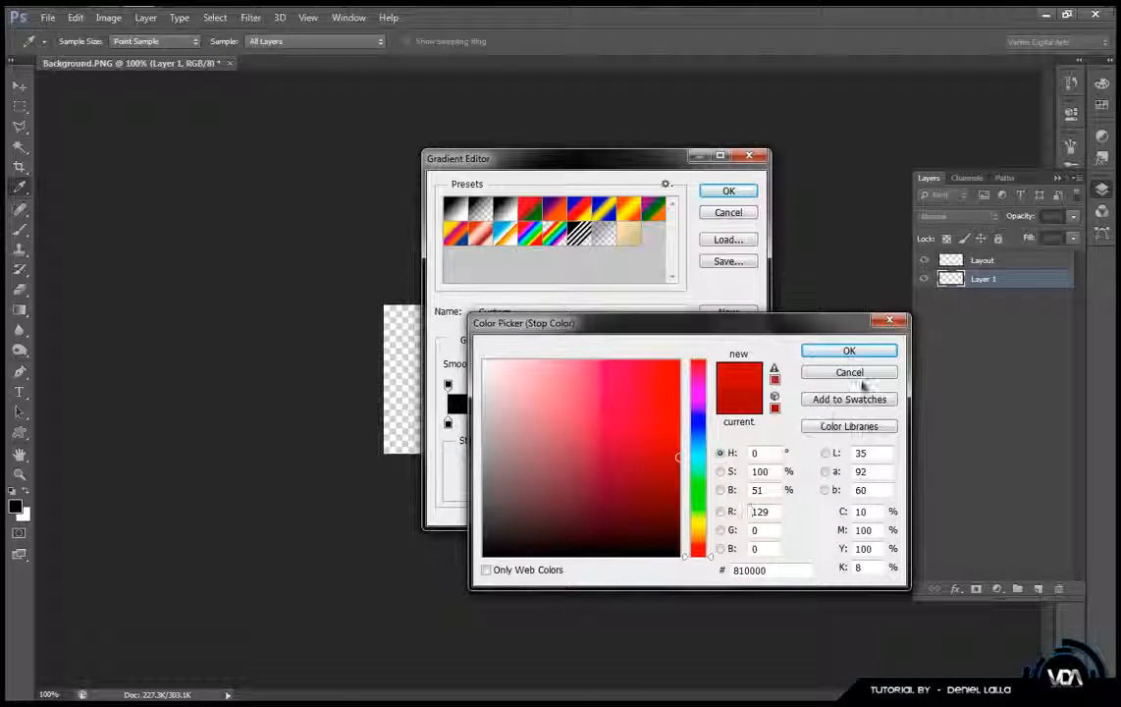
click(861, 377)
click(729, 190)
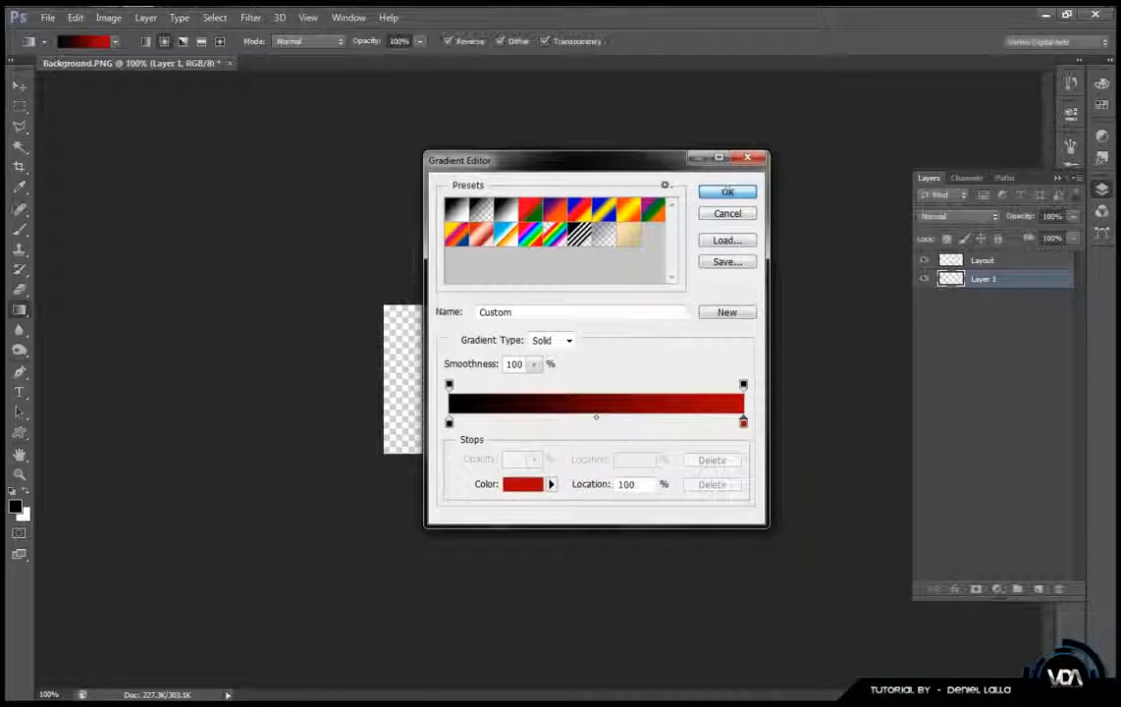
Fill Layer 1 with the reversed black-to-red radial gradient from the canvas centre outward, hiding the Layout layer while applying it.
click(924, 260)
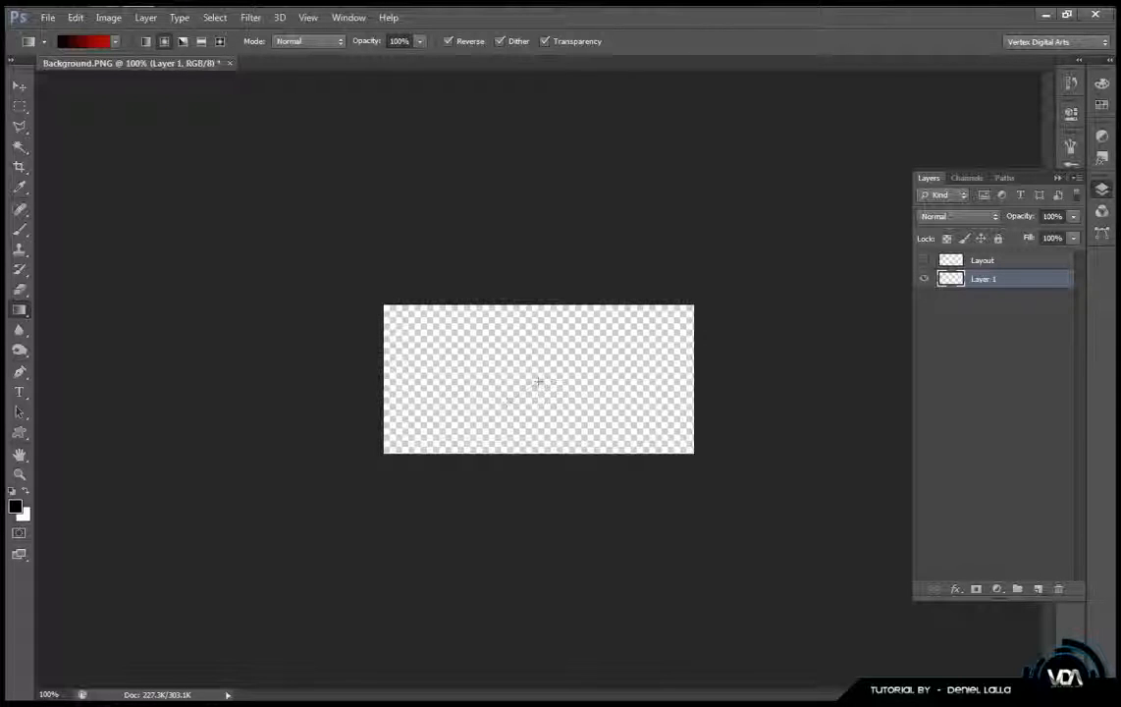
drag(467, 432, 338, 482)
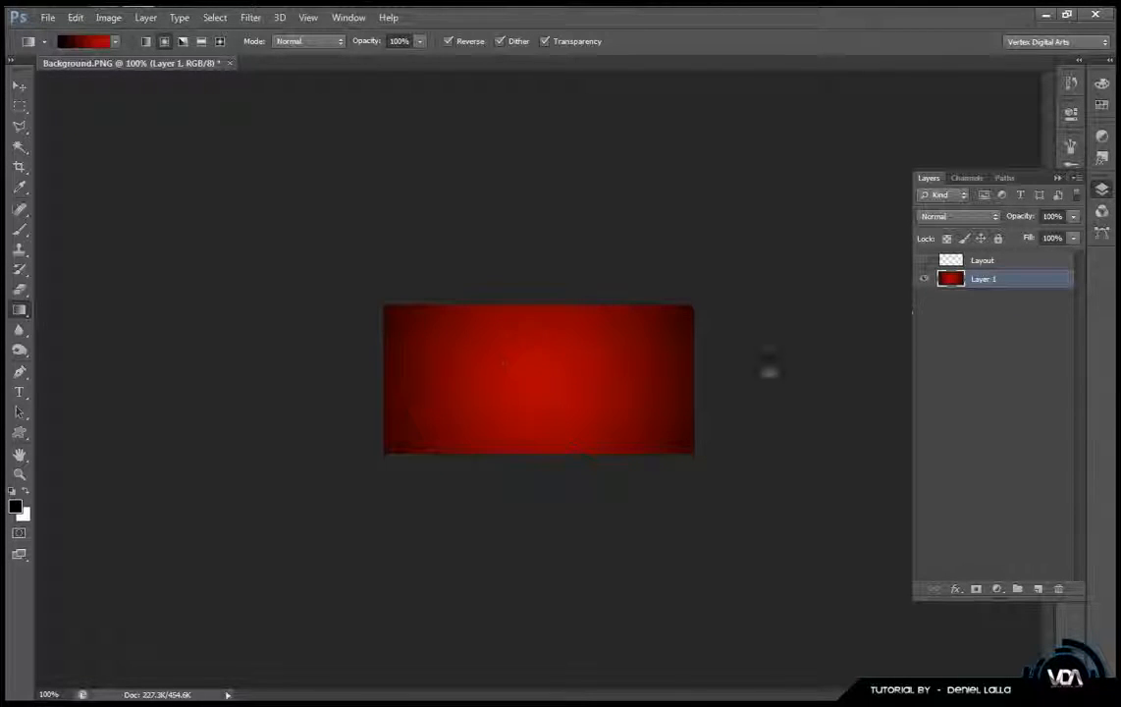
click(923, 261)
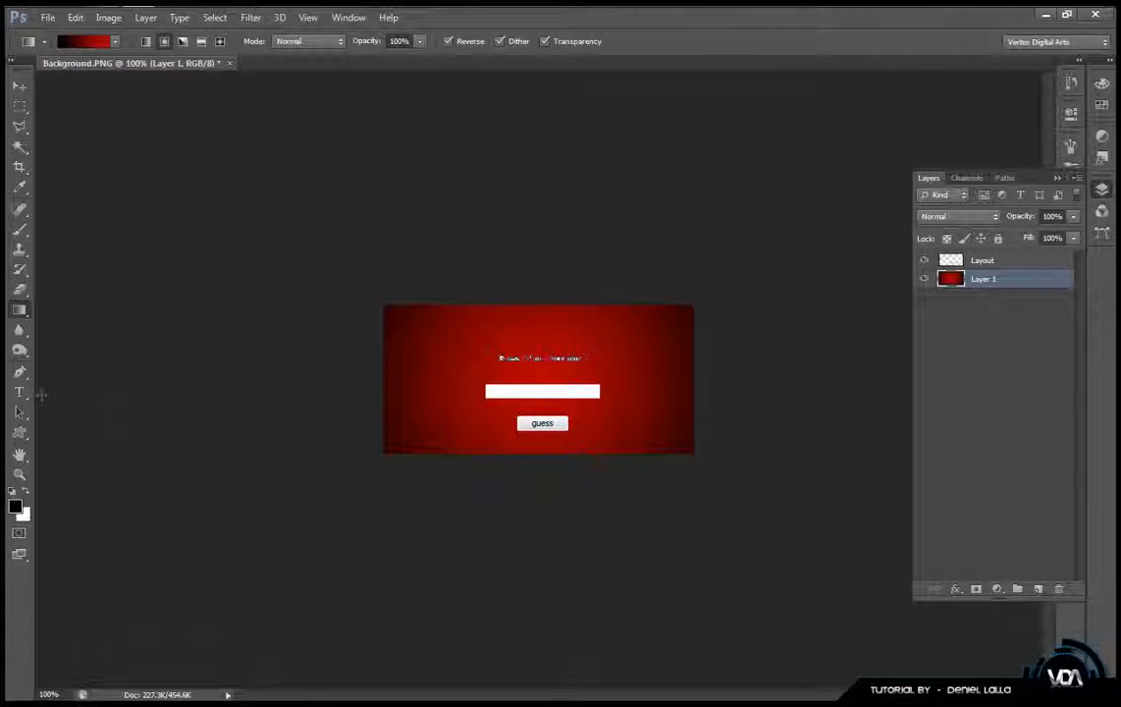
Add the title text "Guees What?" in white at 13 pt over the screenshot's label and commit it.
click(21, 393)
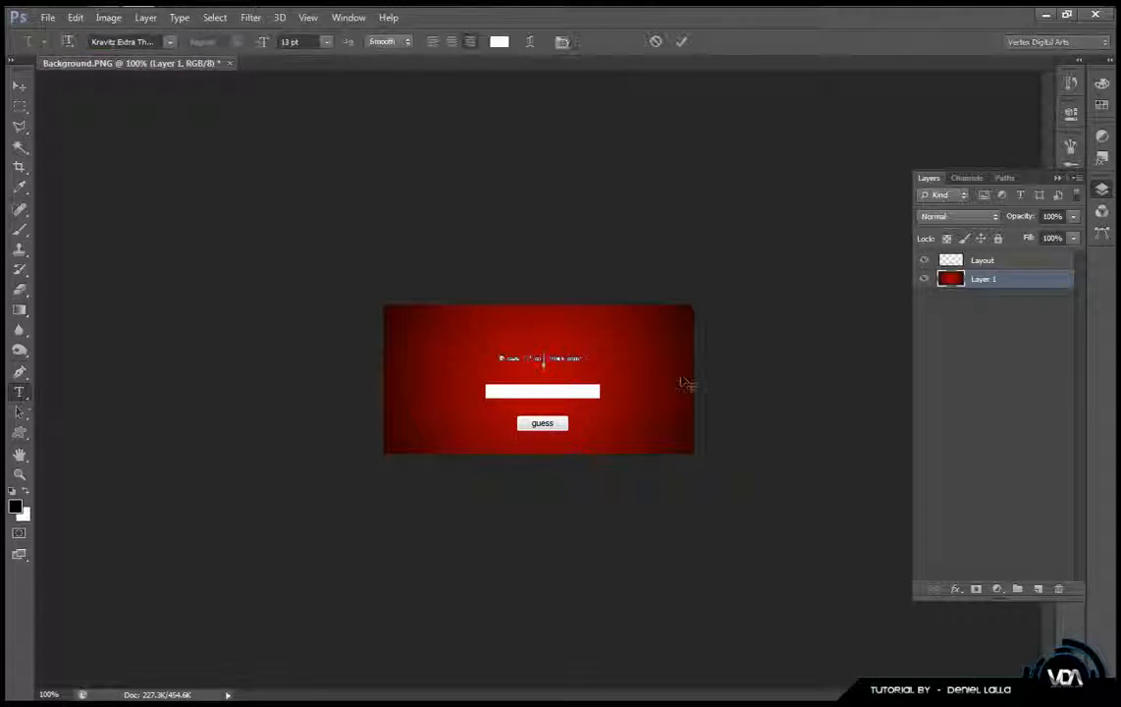
click(543, 361)
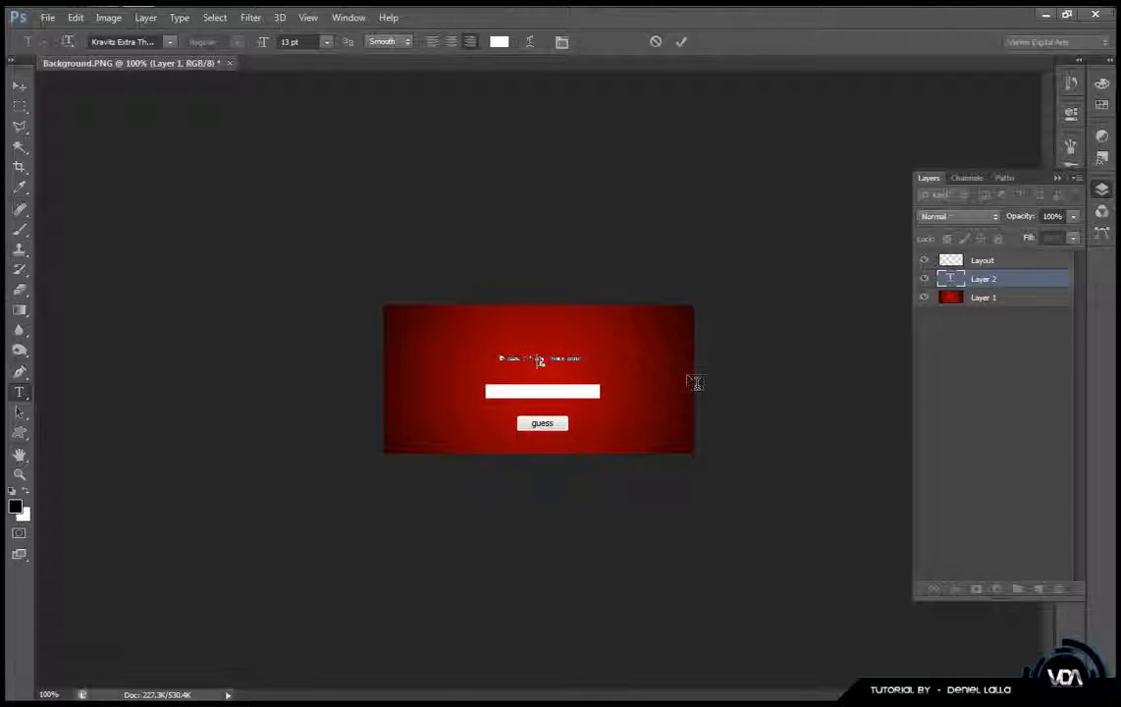
text(Guess What?)
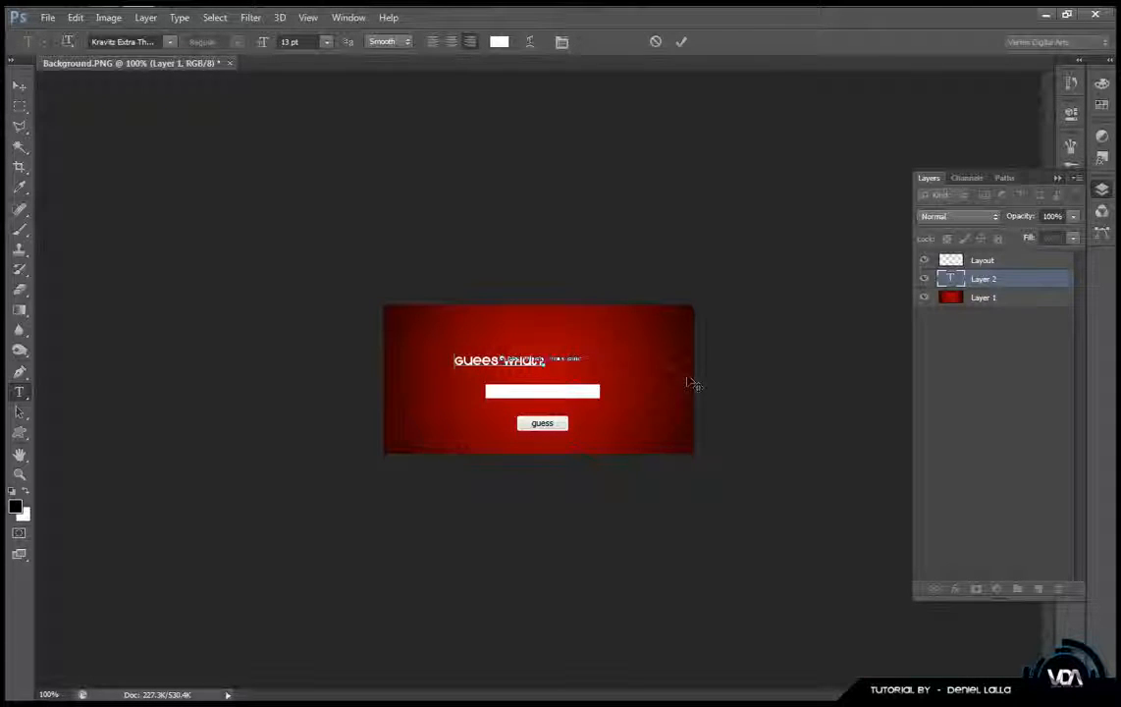
key(ctrl+Return)
key(v)
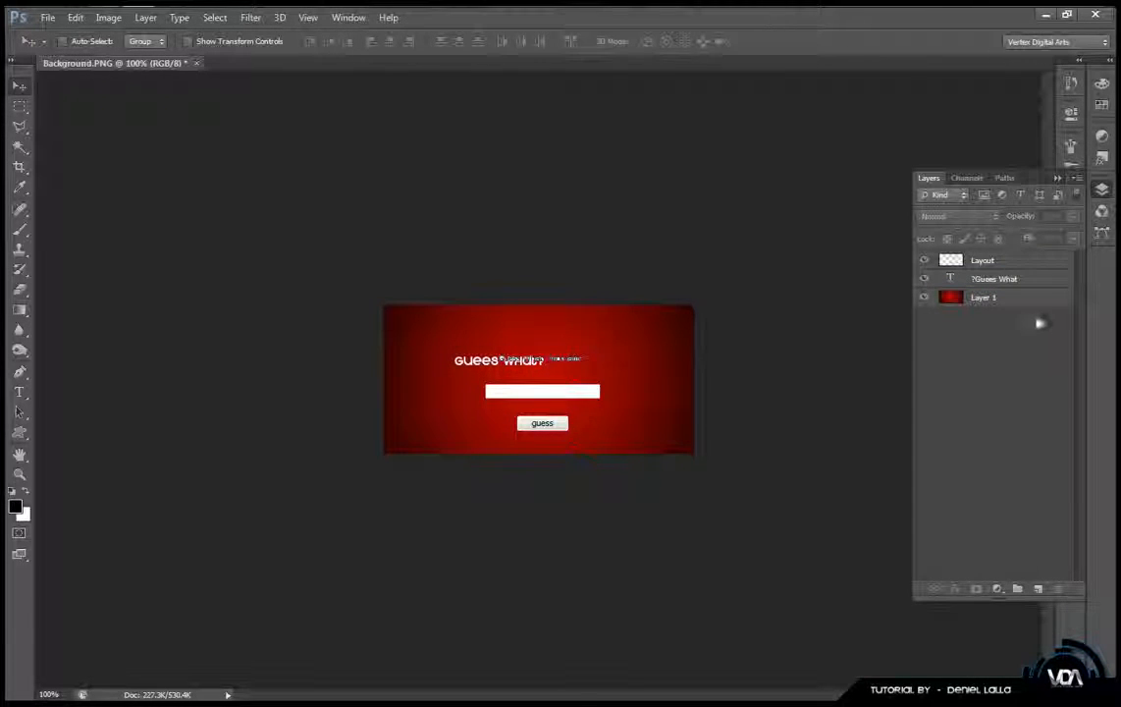
Centre the title text horizontally on the Layer 1 background and deselect both layers.
click(1036, 281)
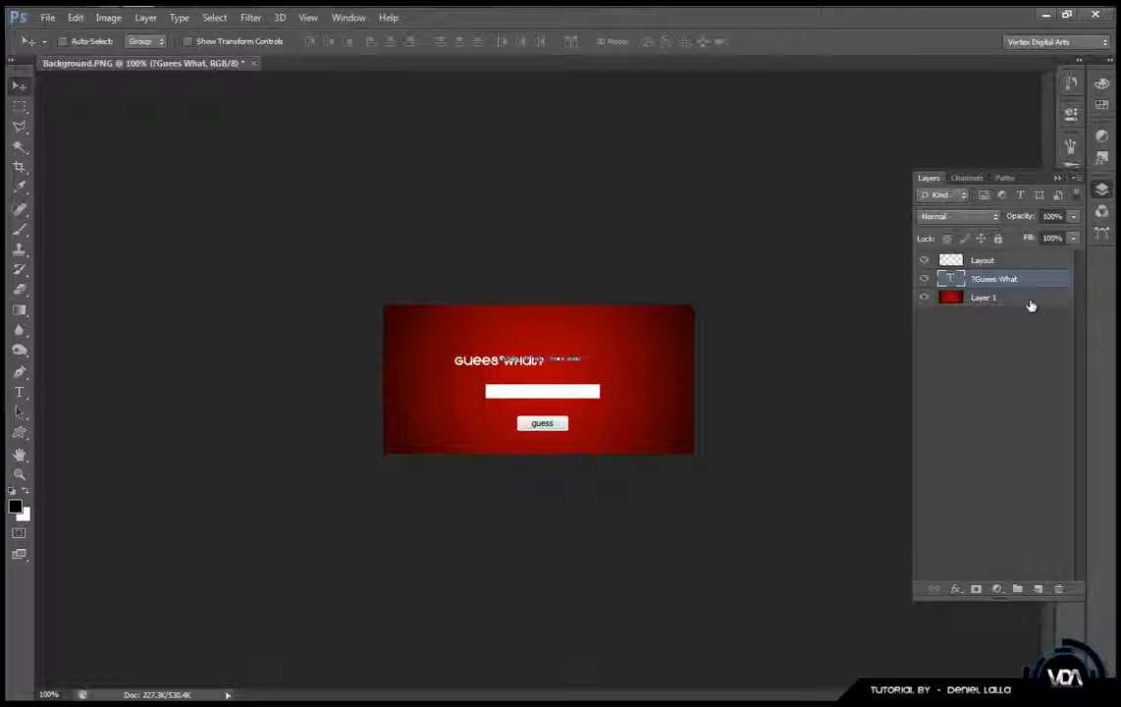
shift+click(1031, 300)
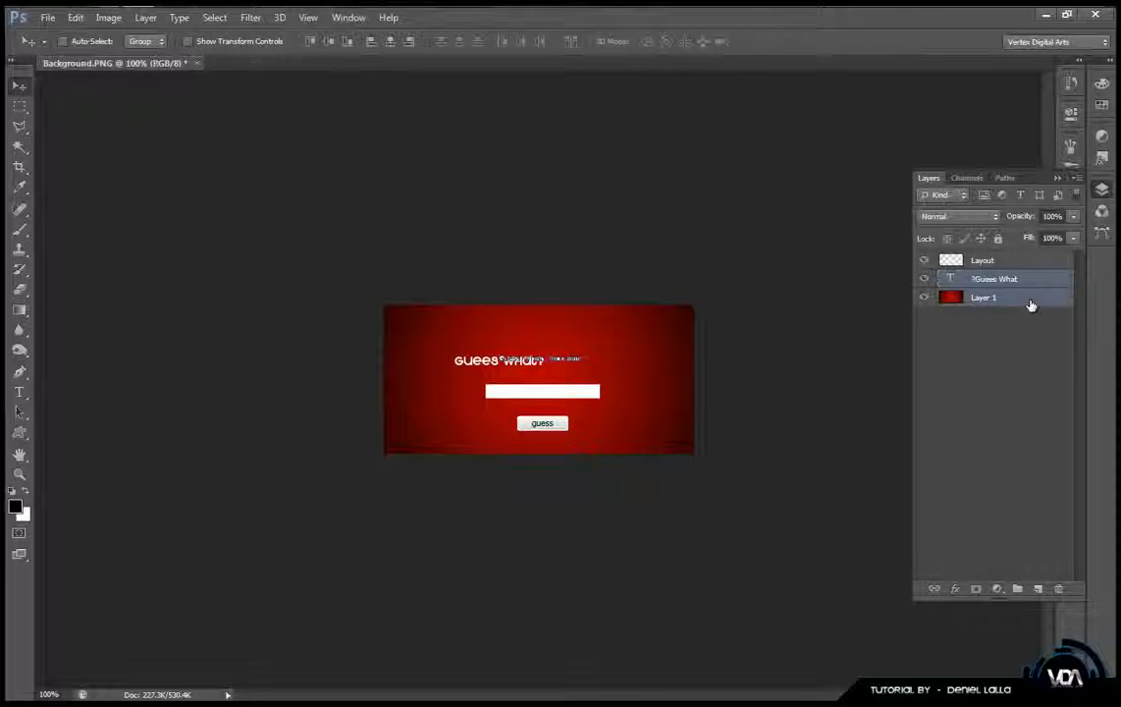
click(390, 49)
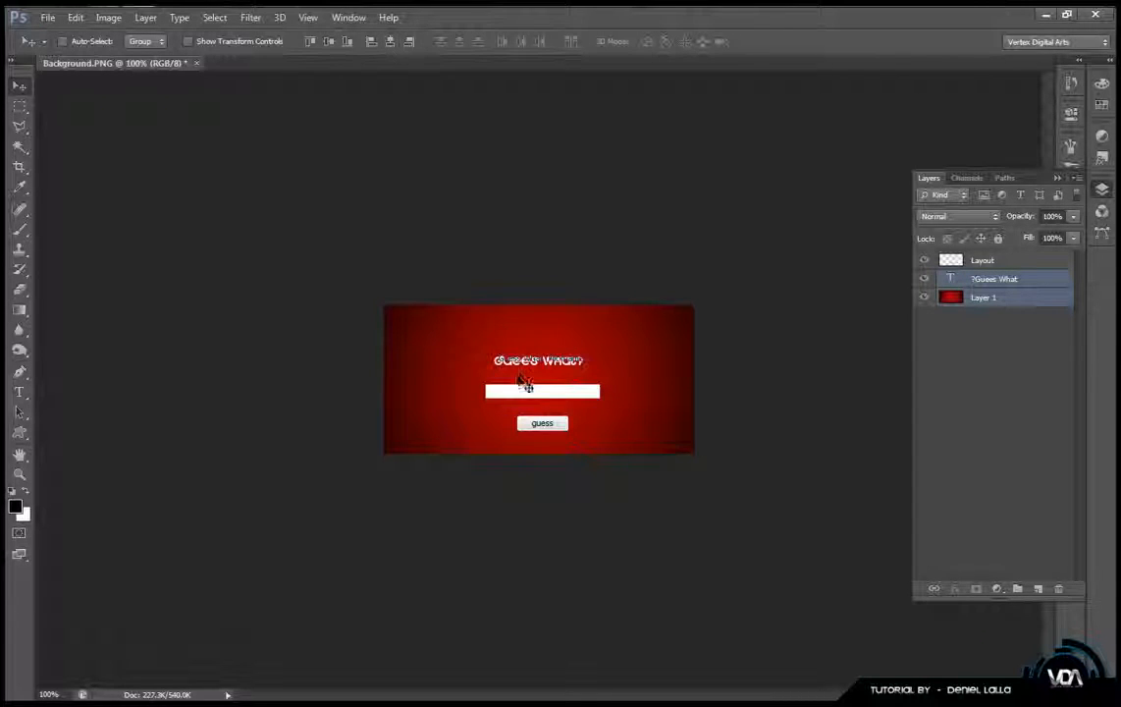
click(1014, 353)
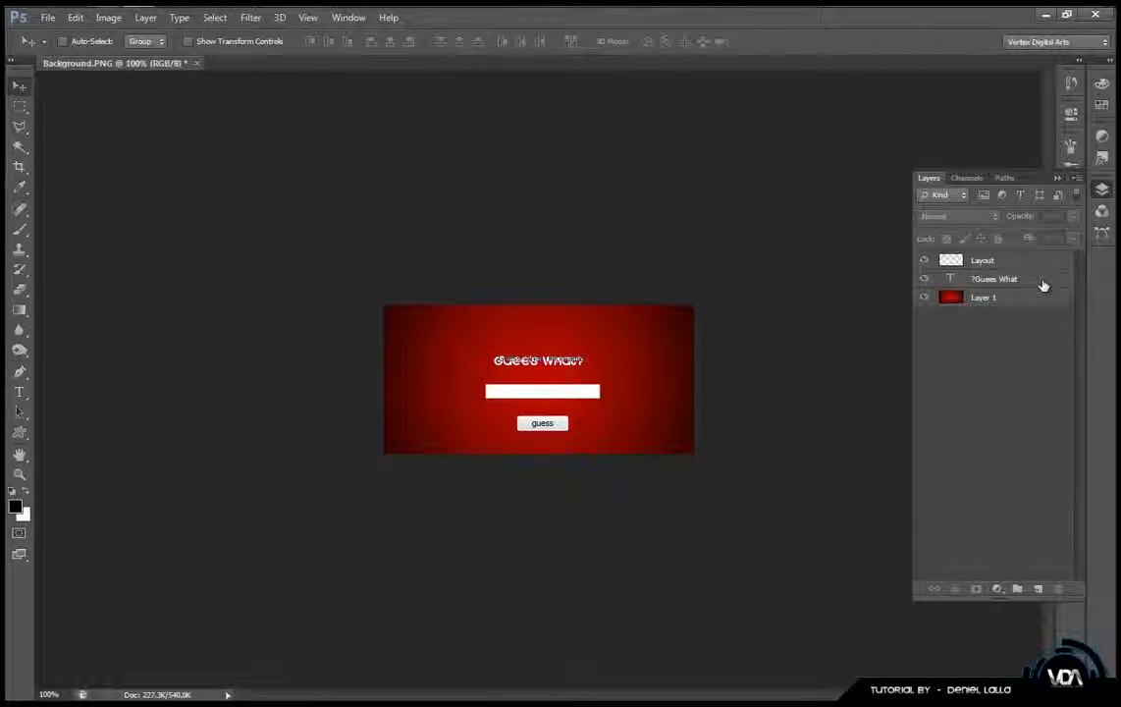
Hide the Layout layer and give the title text a smooth inner Bevel & Emboss with a size of about 13 px.
click(924, 262)
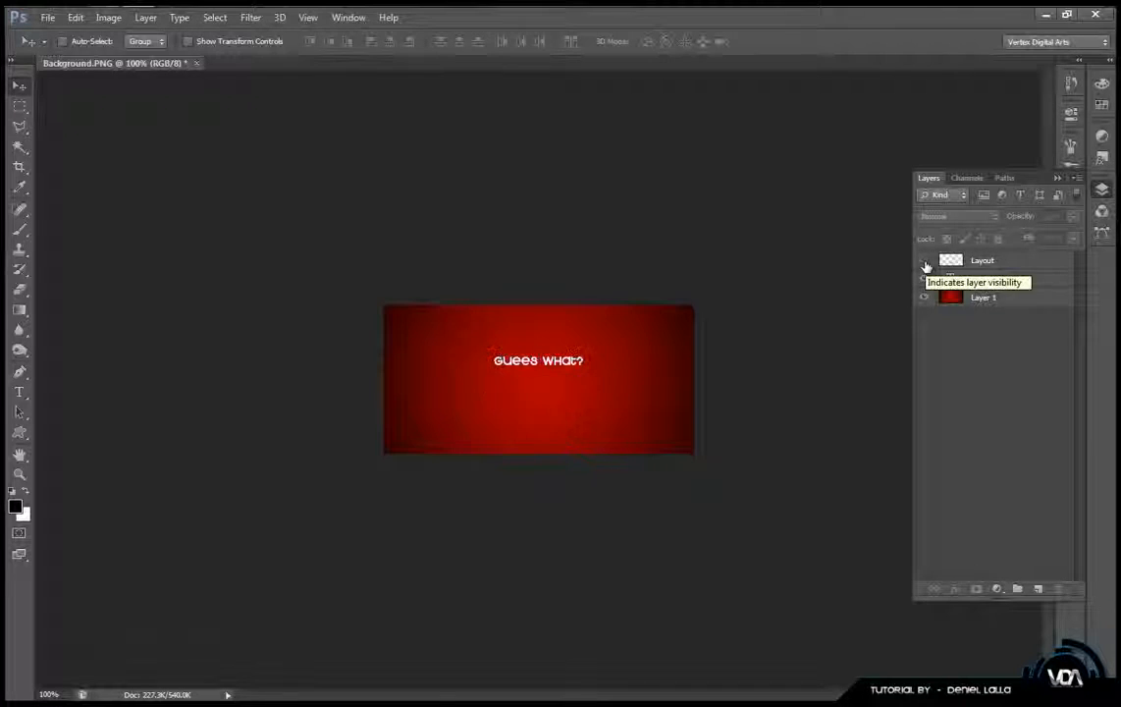
click(1047, 284)
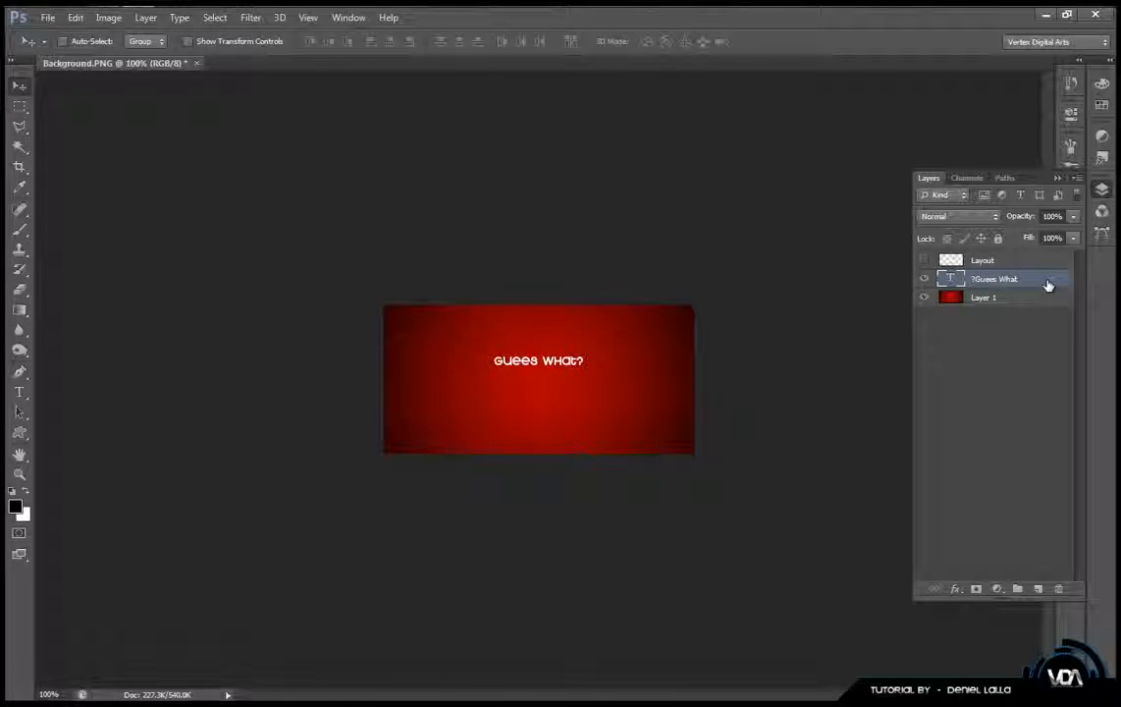
double_click(1047, 283)
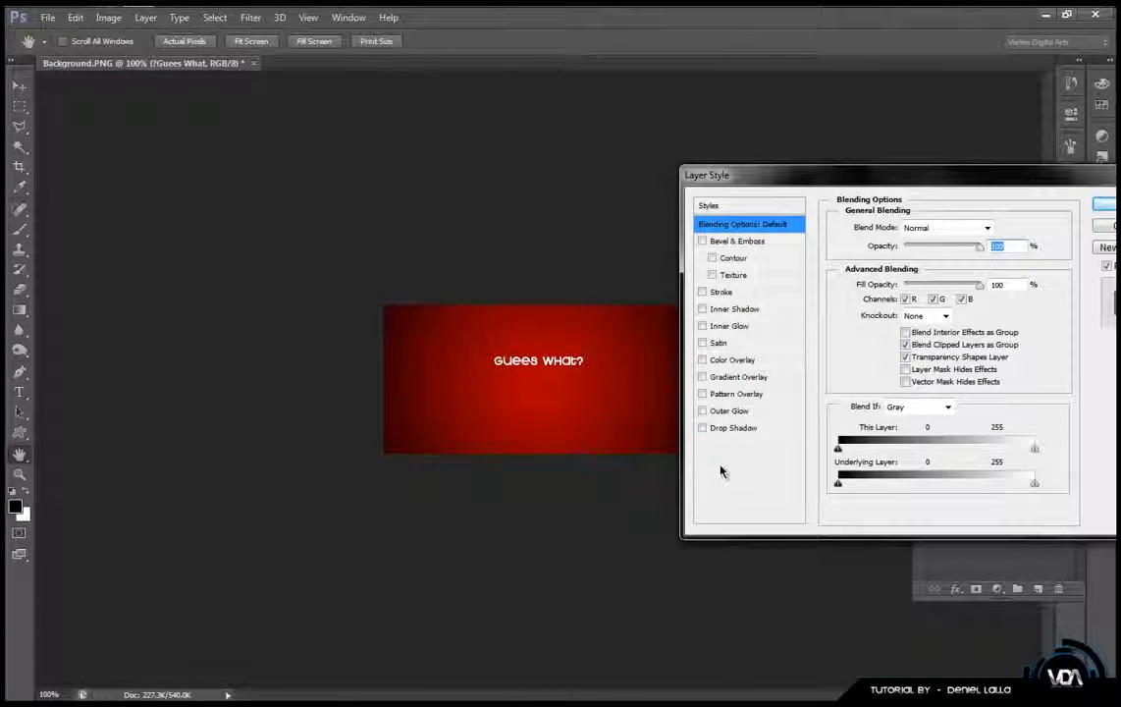
click(732, 241)
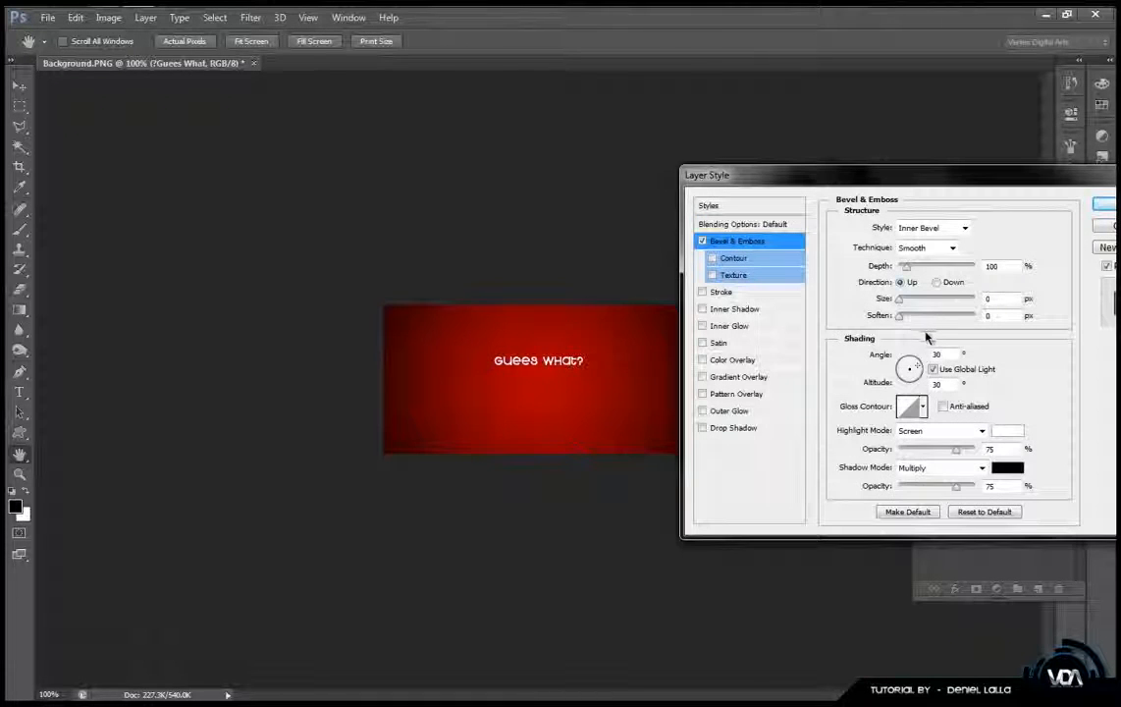
click(903, 300)
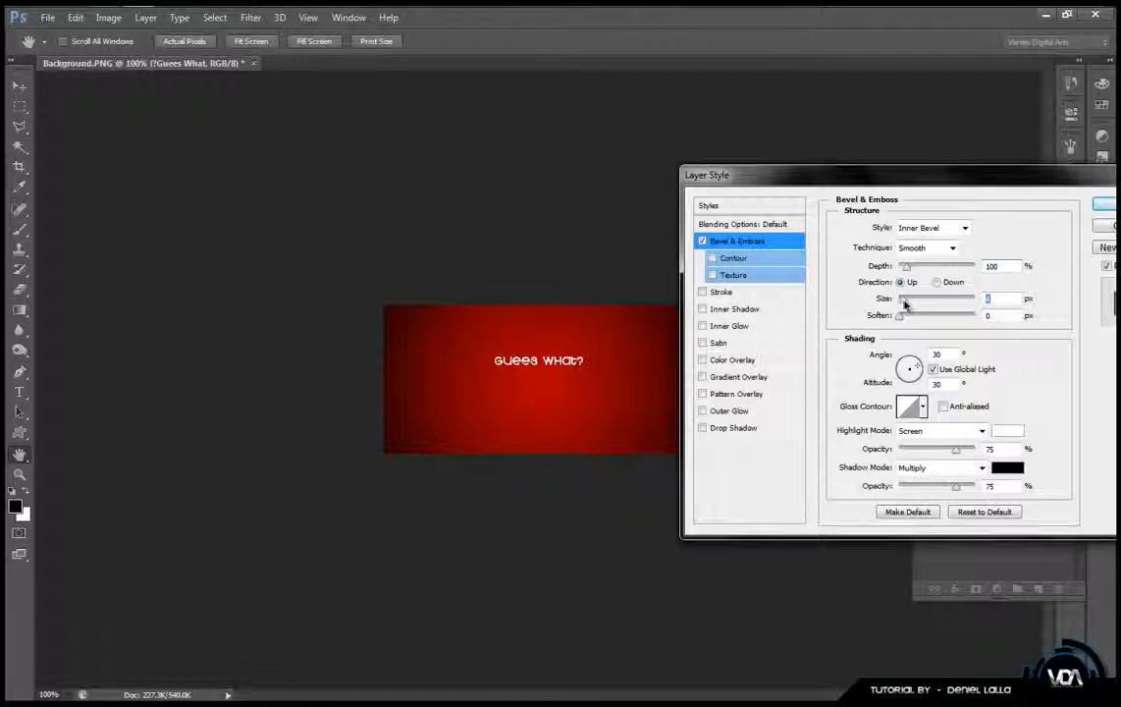
drag(905, 305, 909, 305)
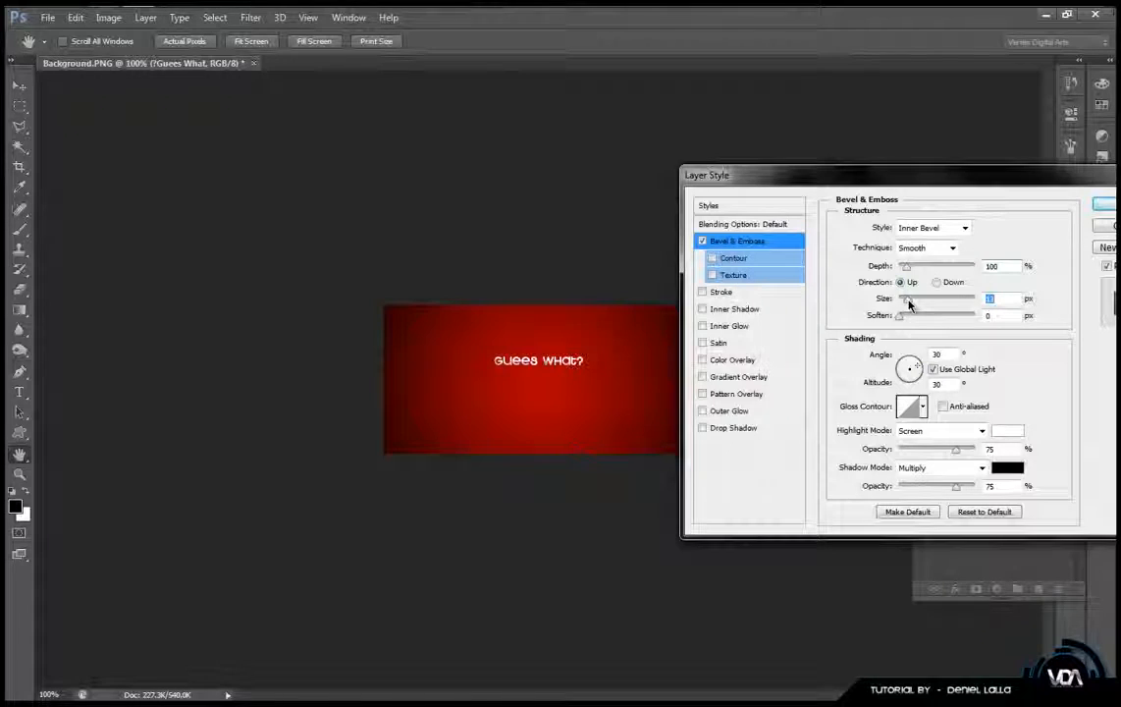
Add a small black drop shadow in Multiply mode at 75% opacity to the title text and apply the layer style.
click(748, 430)
drag(895, 332, 901, 331)
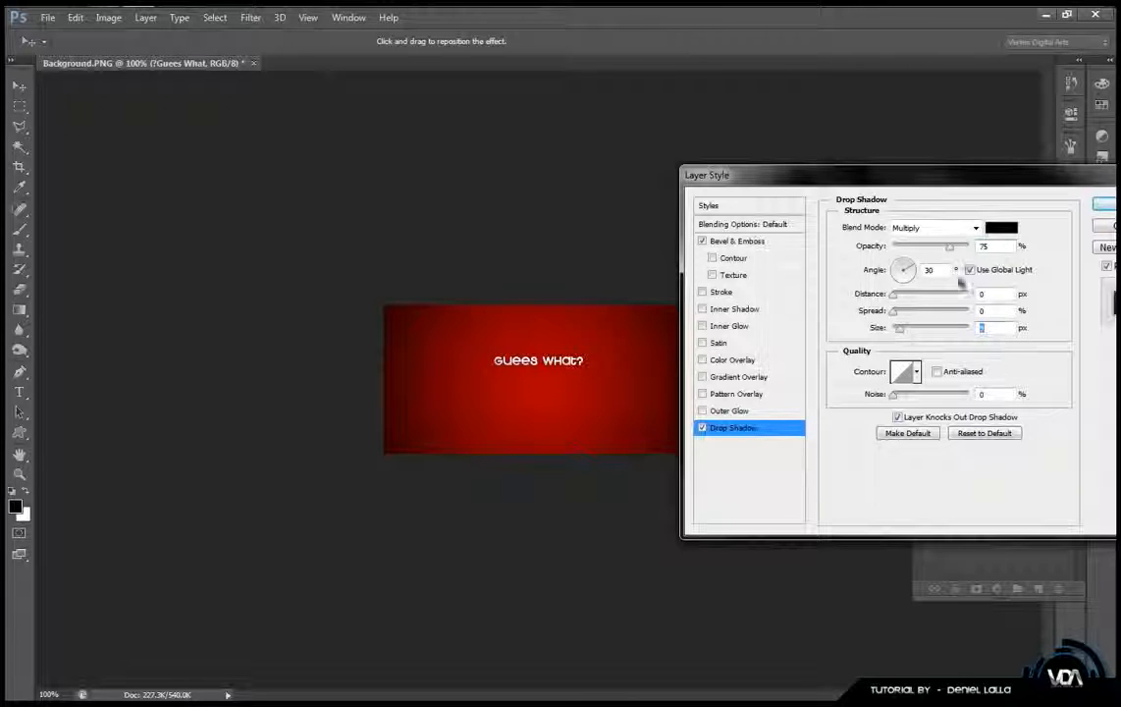
click(1094, 207)
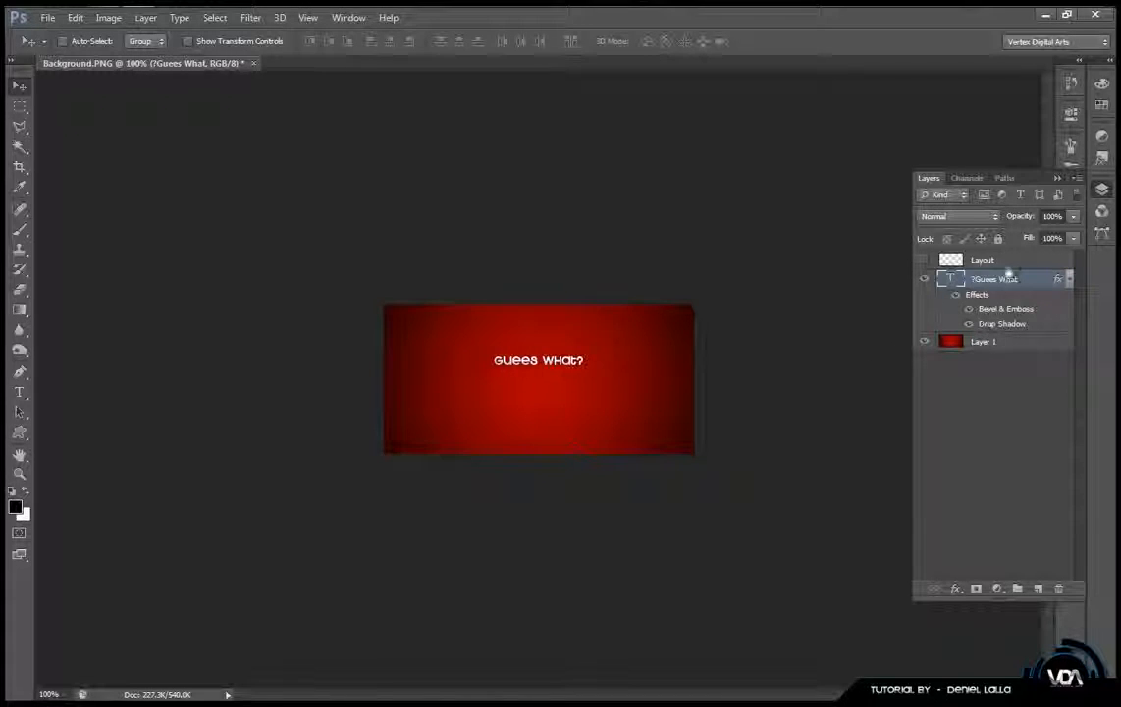
Show the Layout layer, erase its original label behind the title using a rectangular selection, and clear the selection.
click(951, 259)
click(924, 261)
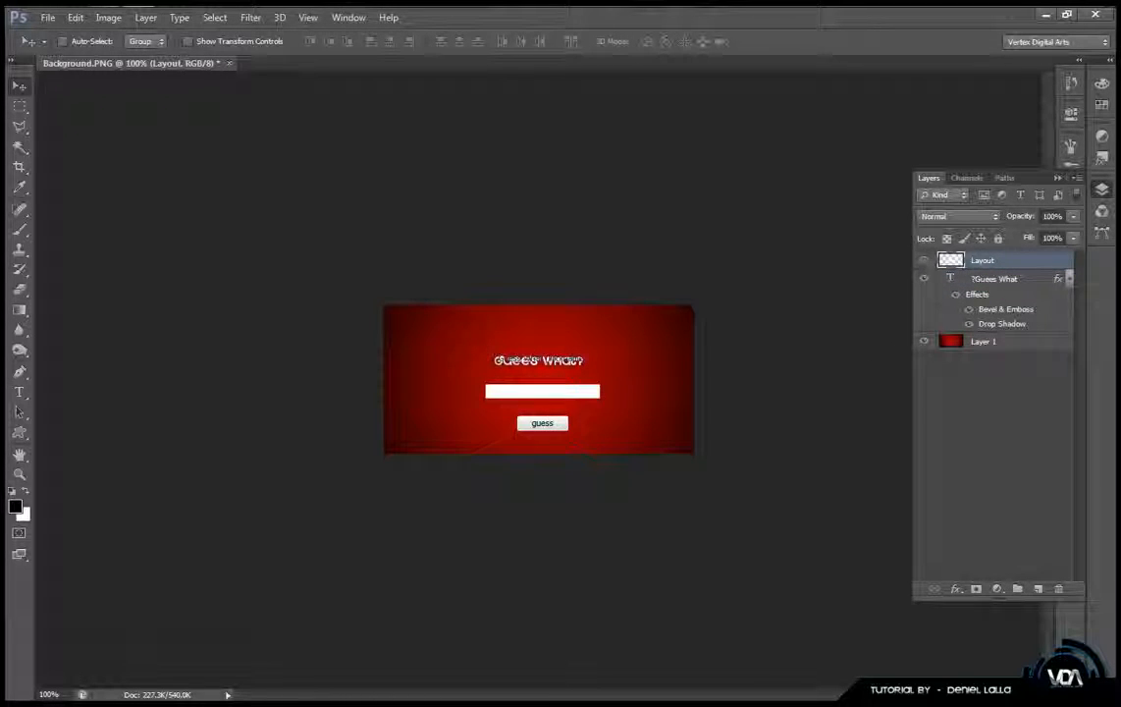
key(m)
drag(598, 346, 488, 374)
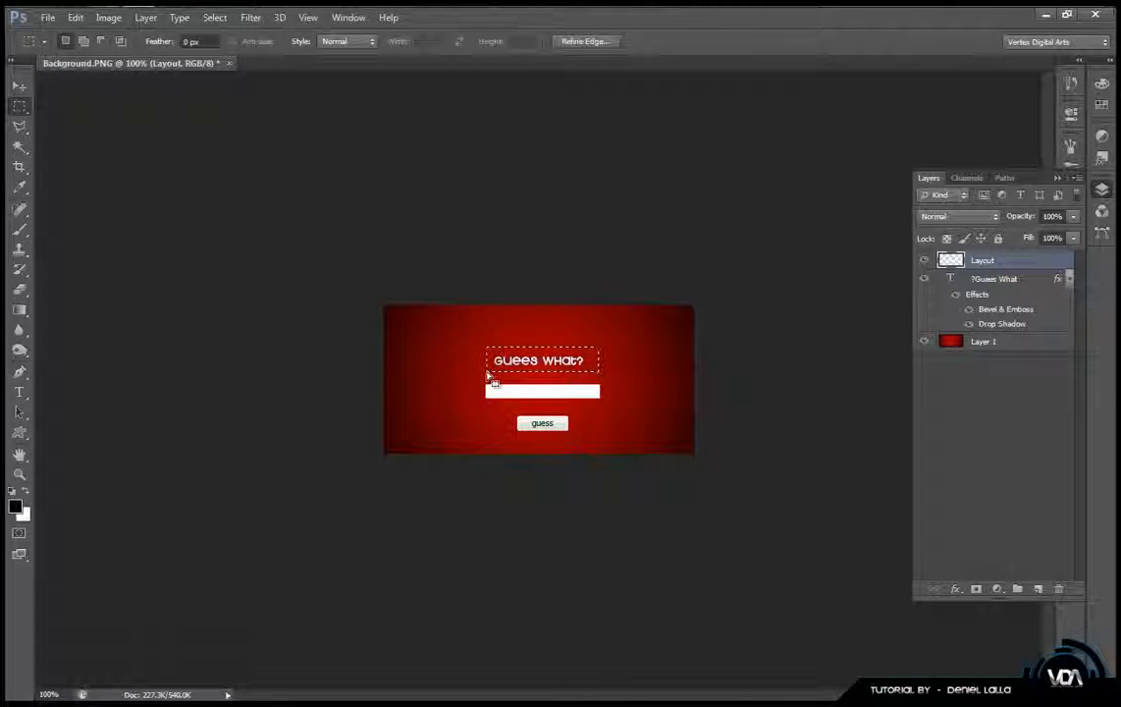
key(Delete)
key(ctrl+d)
Draw a rounded rectangle about 153 x 23 px with a 5 px corner radius over the white text field.
key(u)
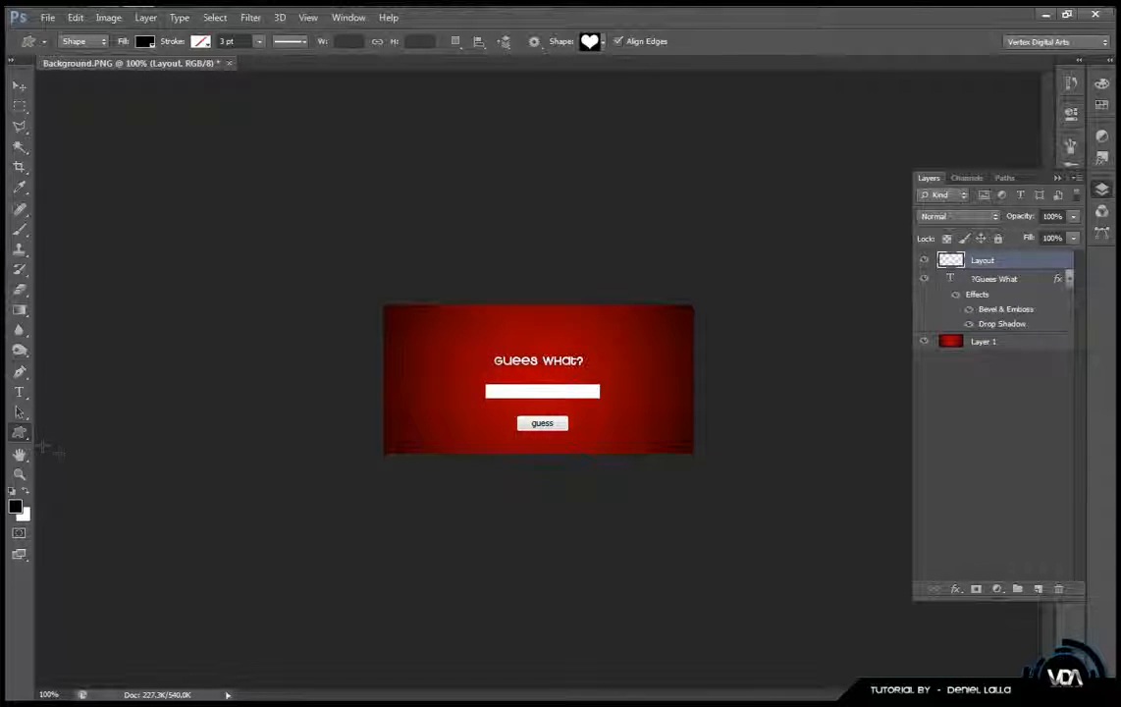
right_click(24, 440)
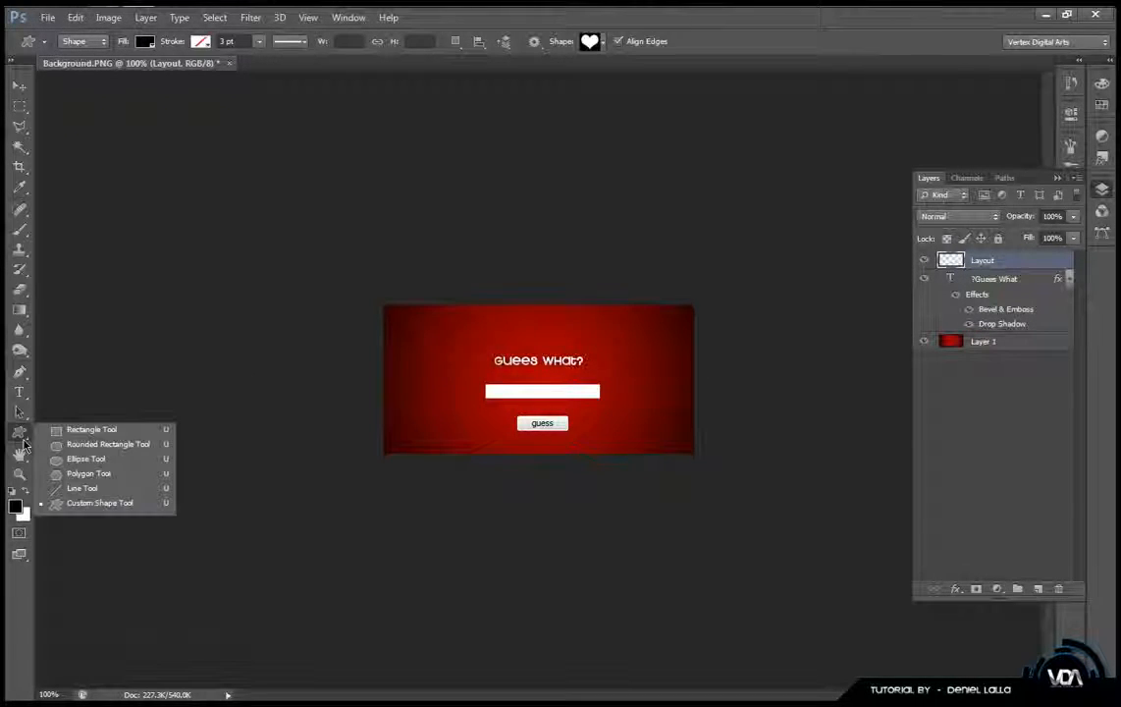
click(87, 447)
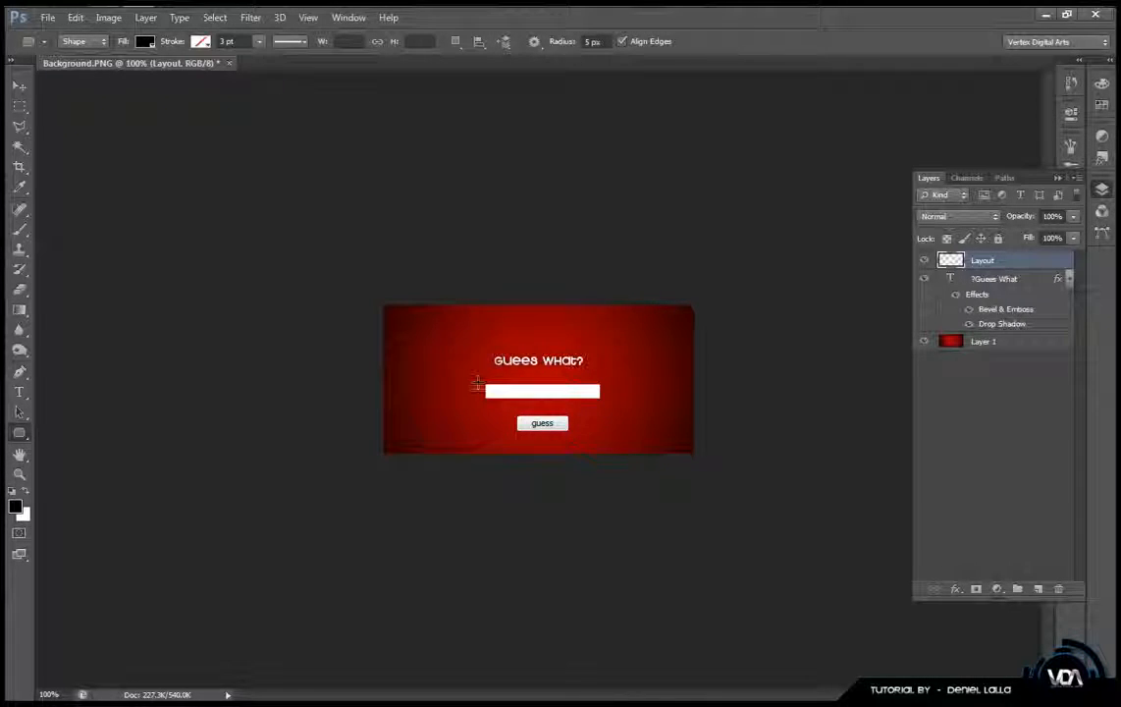
scroll(477, 383, up, 5)
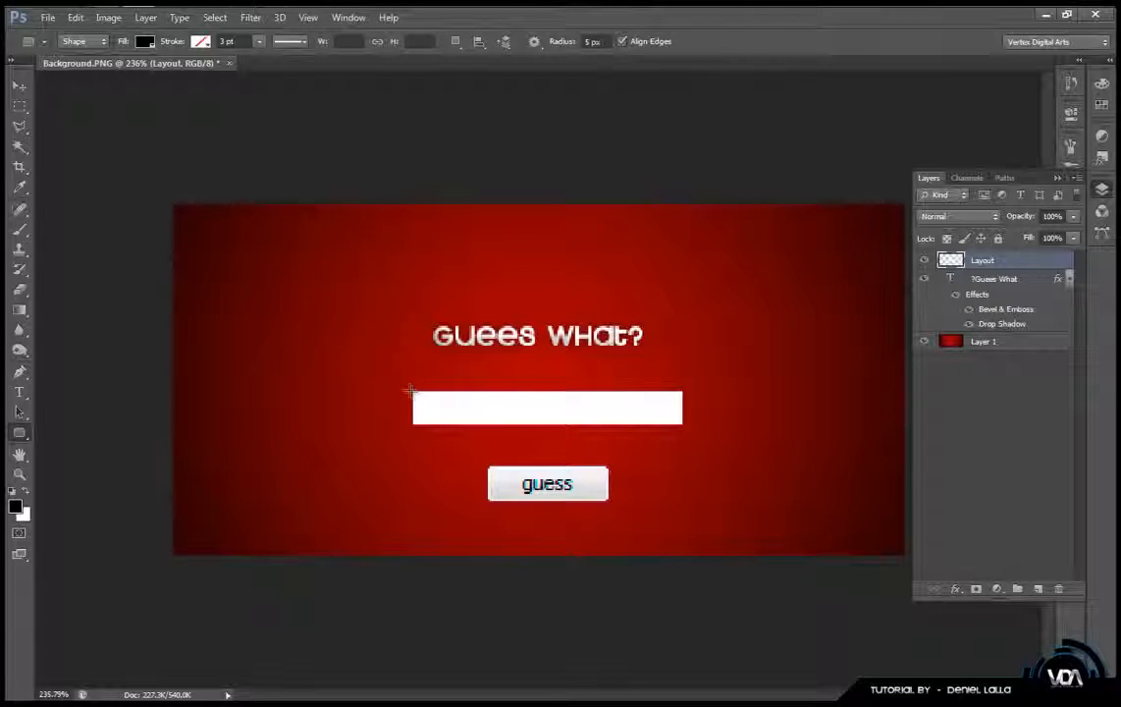
drag(409, 388, 688, 427)
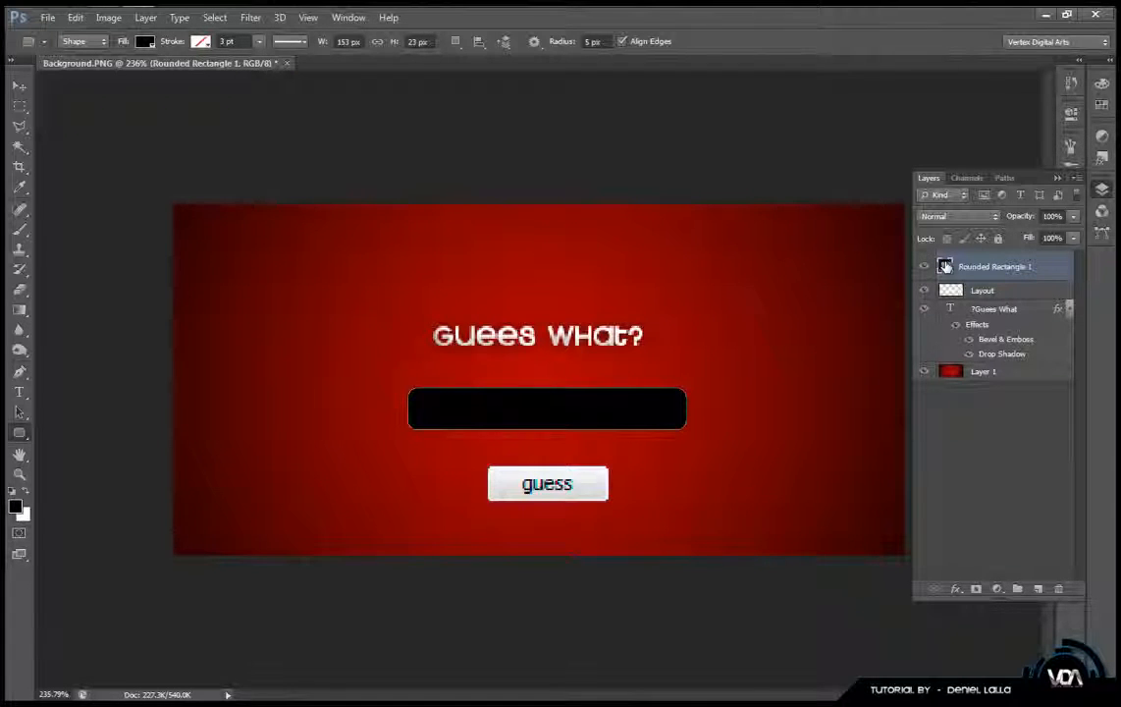
Set the rounded rectangle's fill colour to white (ffffff).
double_click(945, 266)
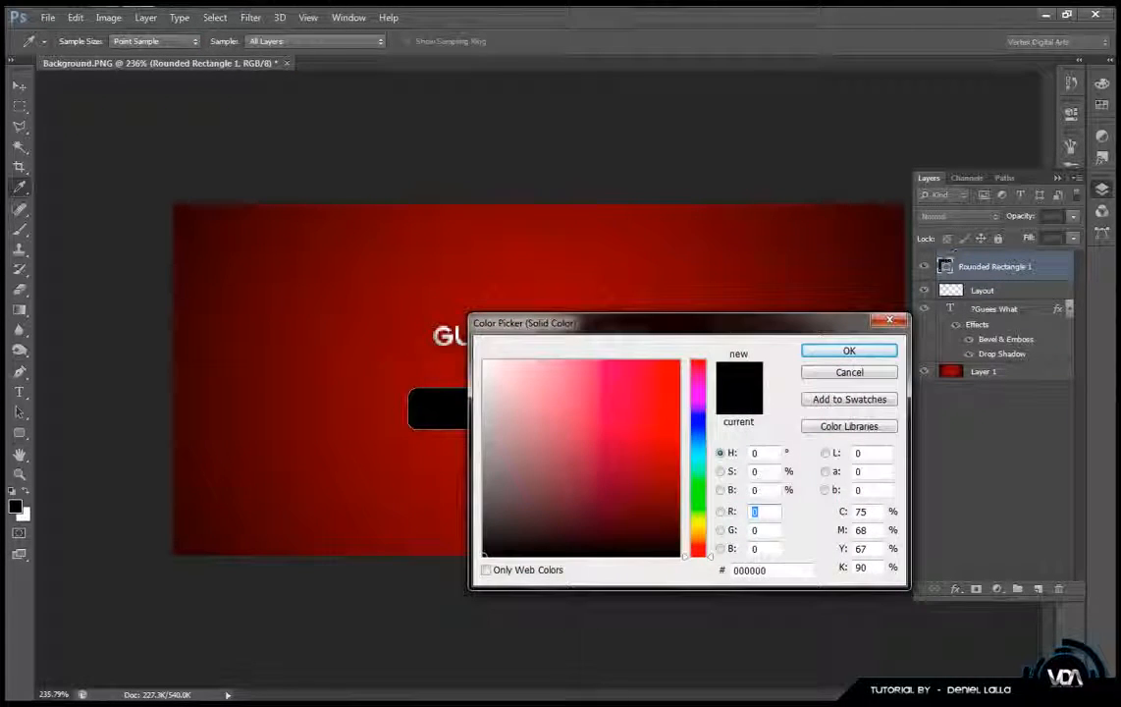
click(485, 362)
click(849, 351)
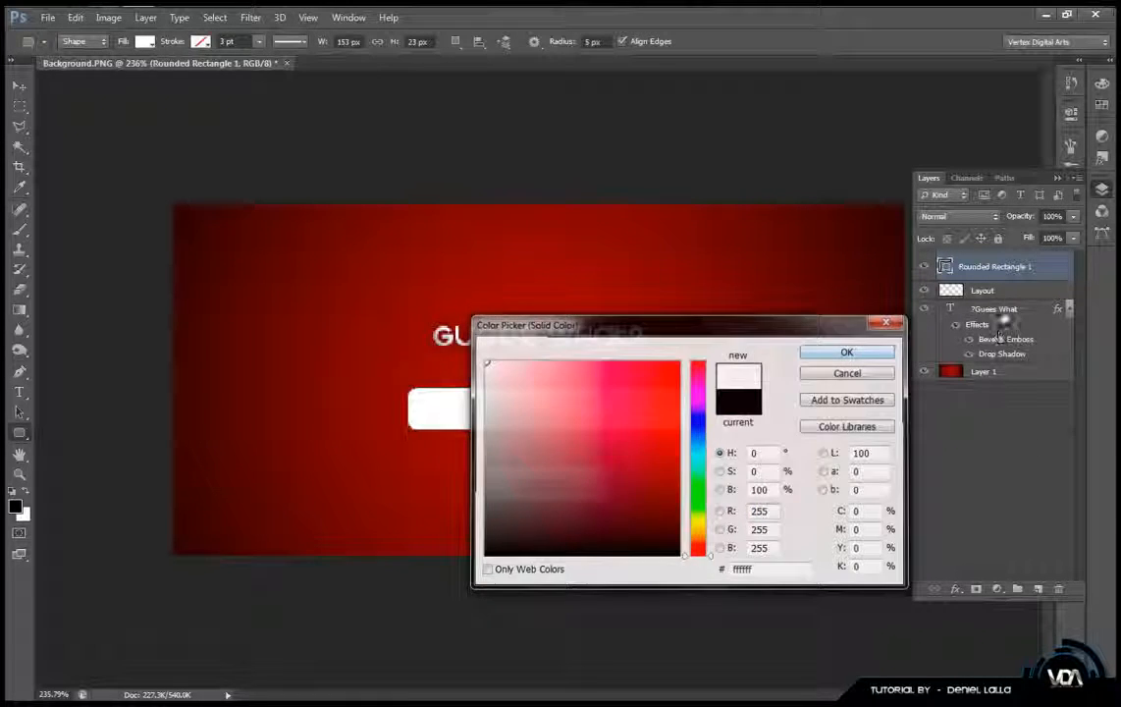
Rasterize the rounded rectangle layer and move it beneath the Layout layer.
right_click(1044, 266)
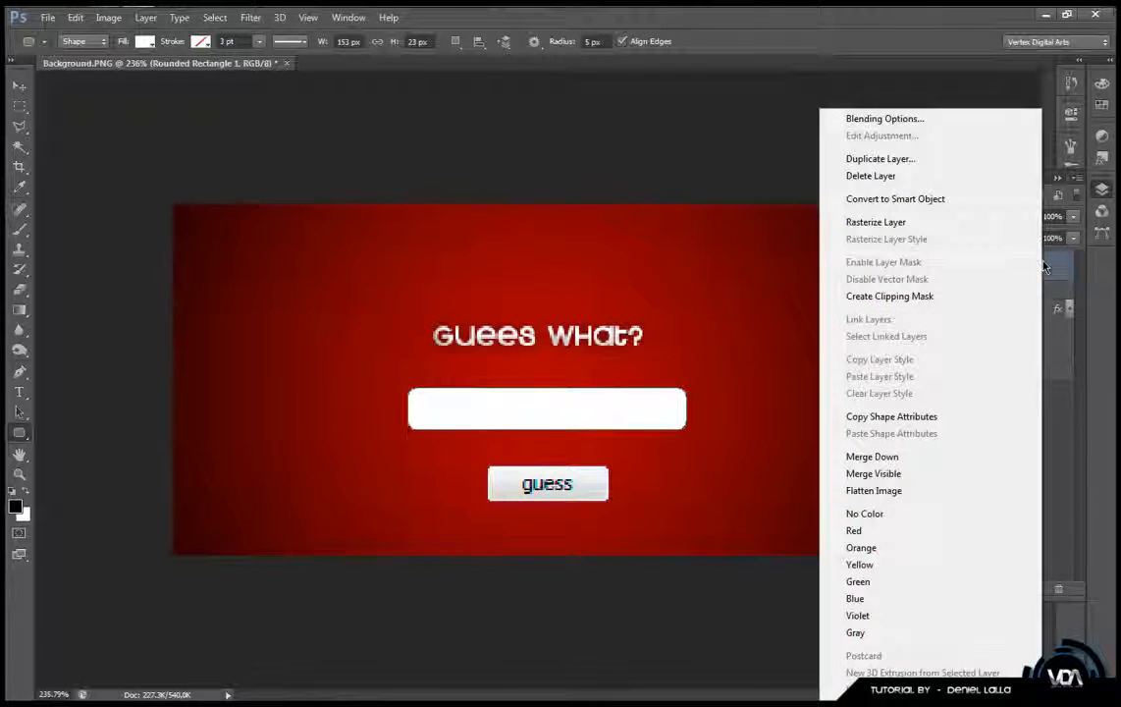
click(895, 230)
drag(981, 278, 1015, 286)
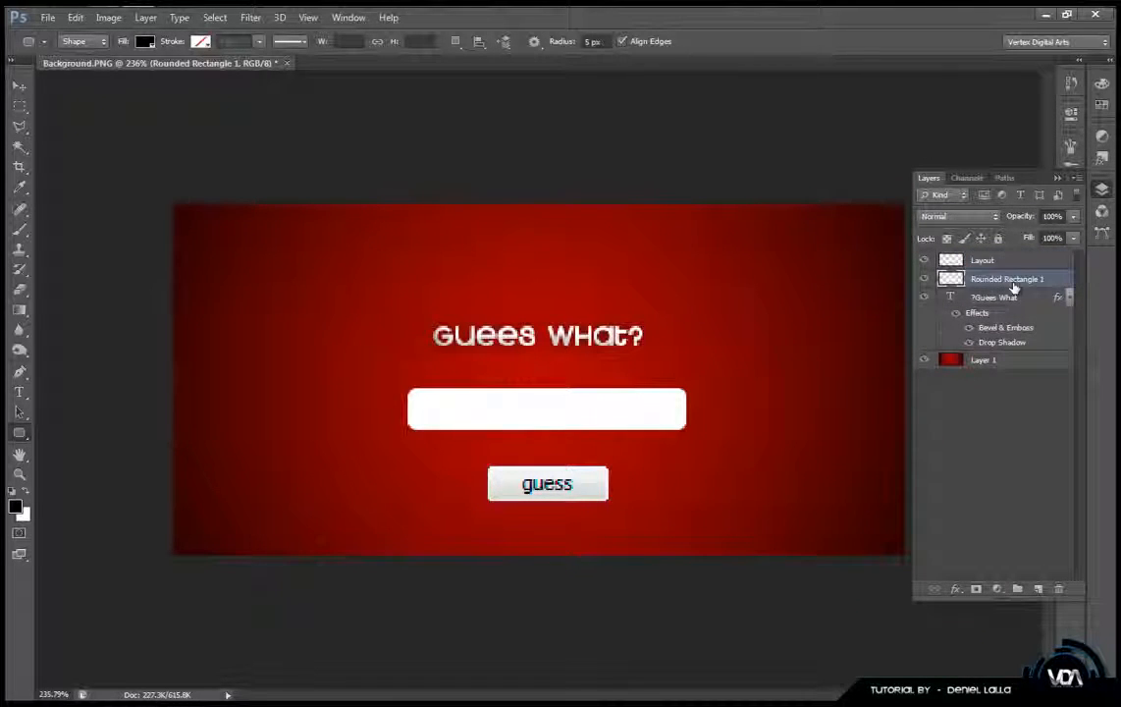
Collapse the title's effects list and centre the rounded rectangle horizontally on the Layer 1 background.
click(1068, 296)
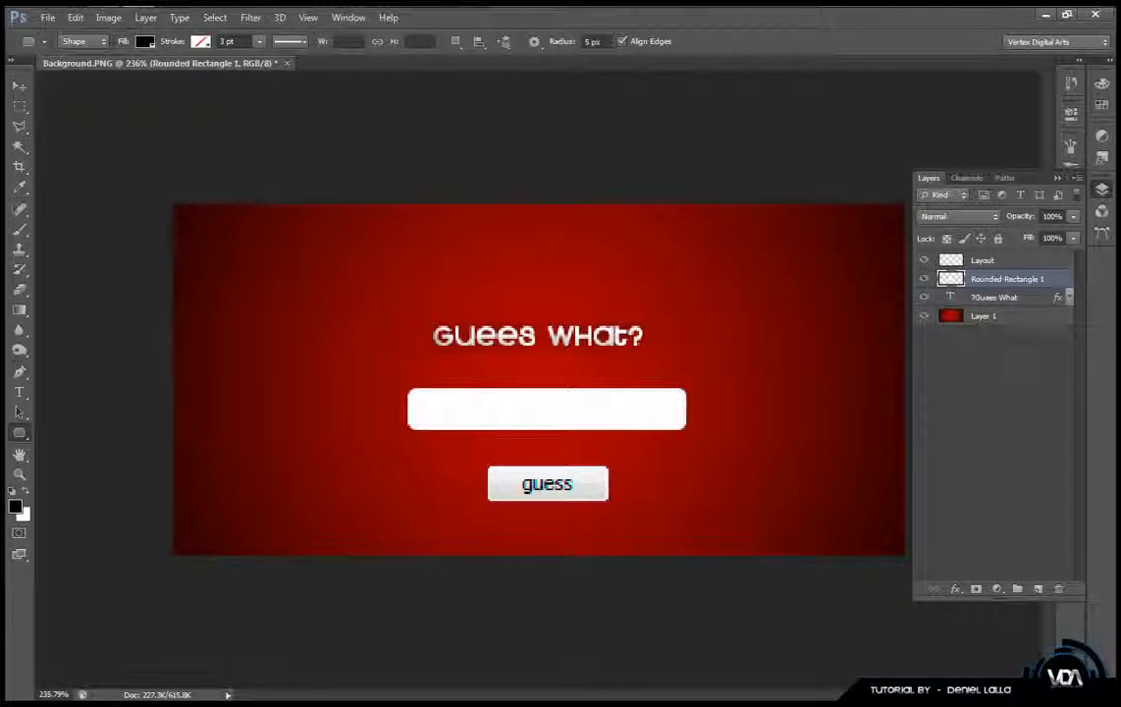
ctrl+click(1003, 321)
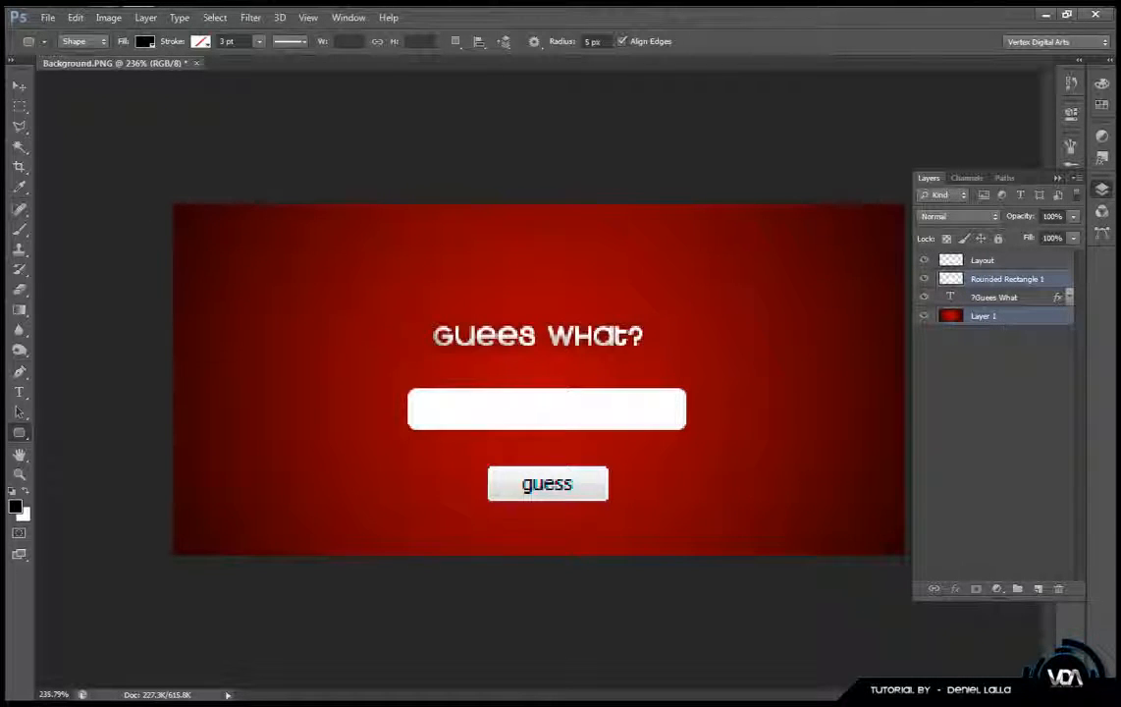
click(19, 85)
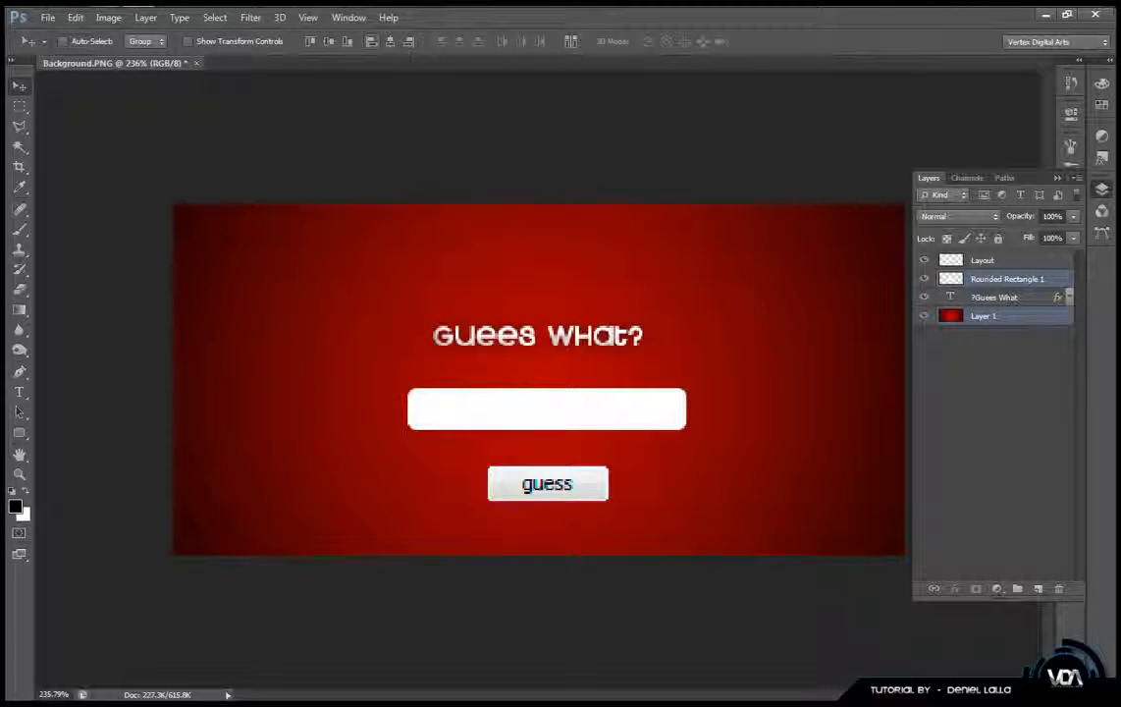
click(391, 43)
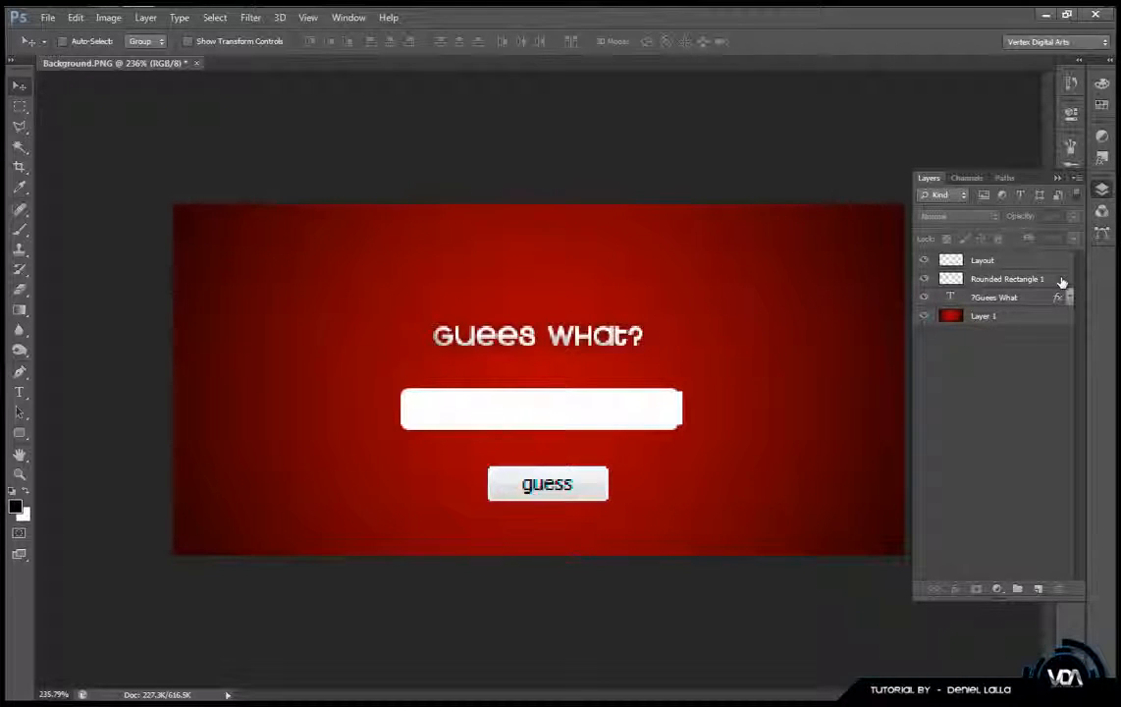
Hide the Layout layer and give the rounded rectangle a drop shadow with 0 px distance and 13 px size.
click(924, 264)
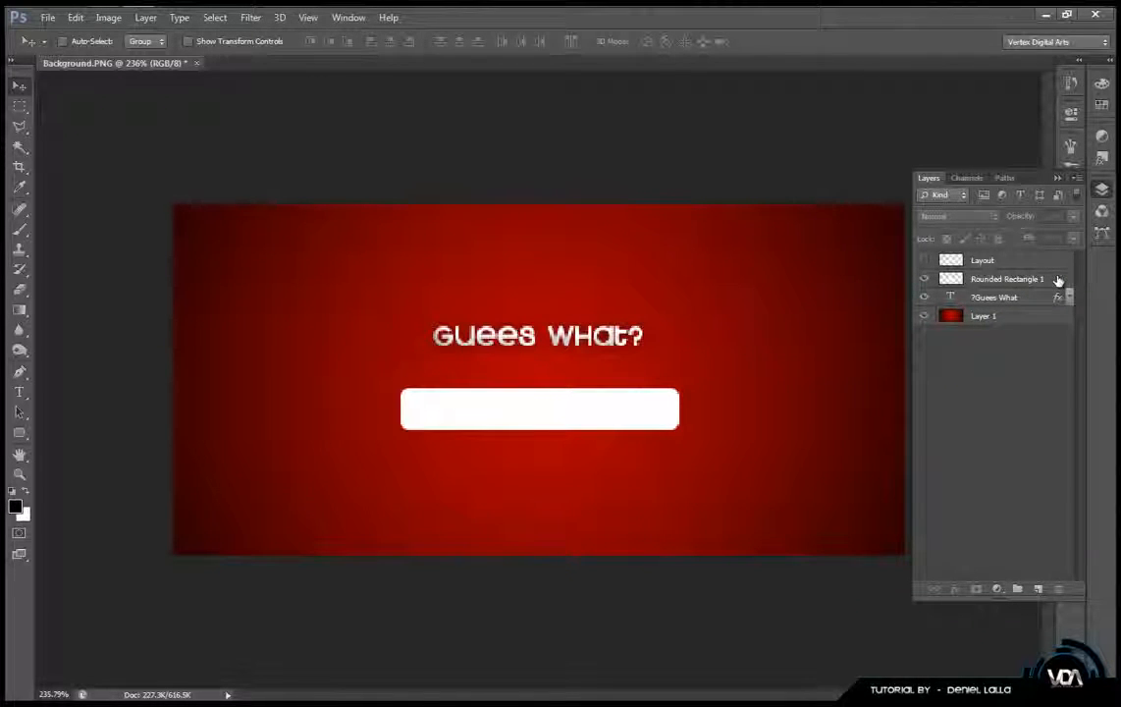
click(1058, 280)
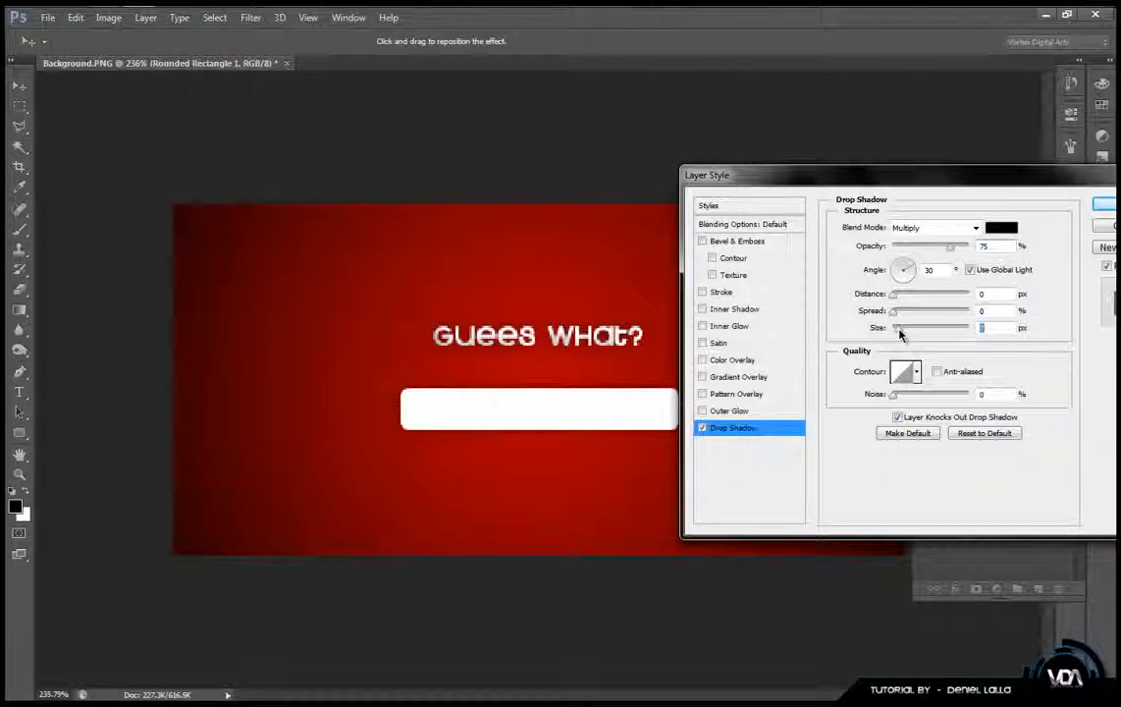
drag(895, 335, 902, 334)
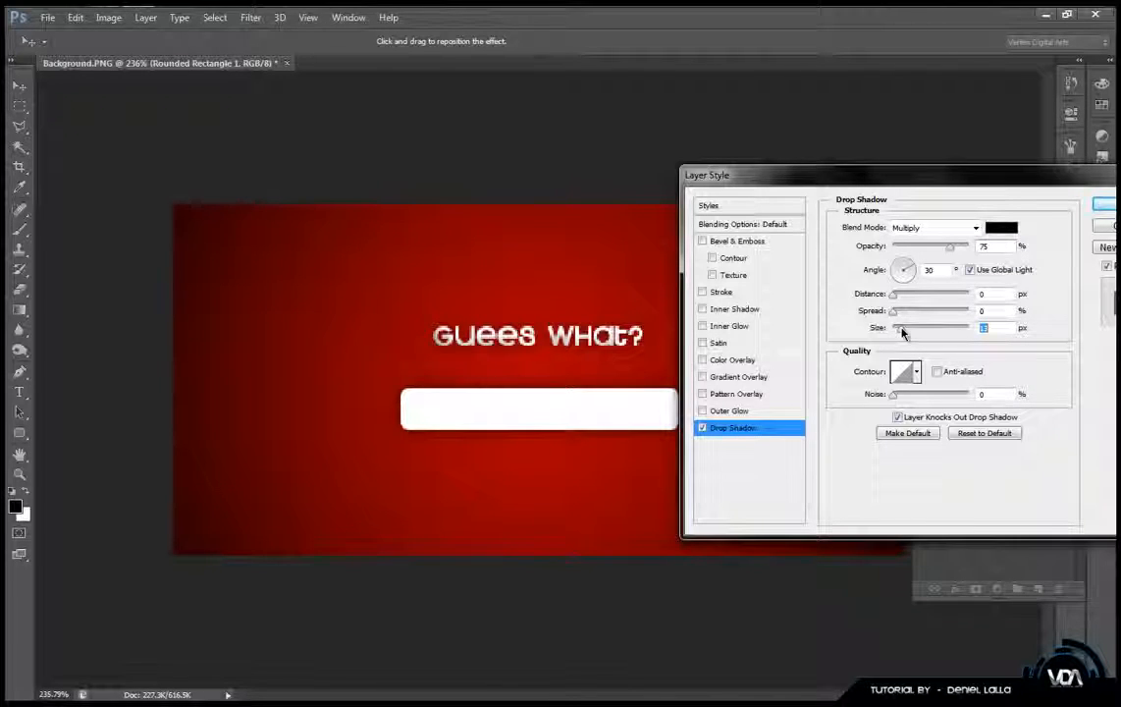
Add an inner shadow to the rounded rectangle with 0 px distance, a small size and about 58% opacity.
click(744, 312)
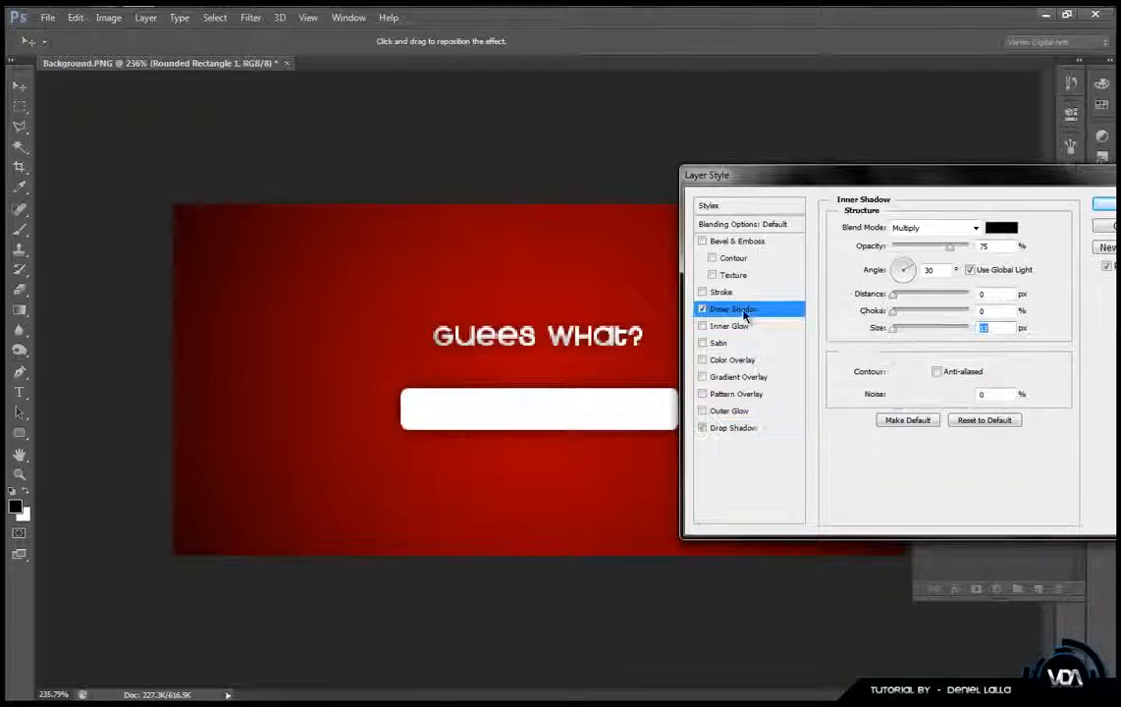
drag(895, 334, 898, 334)
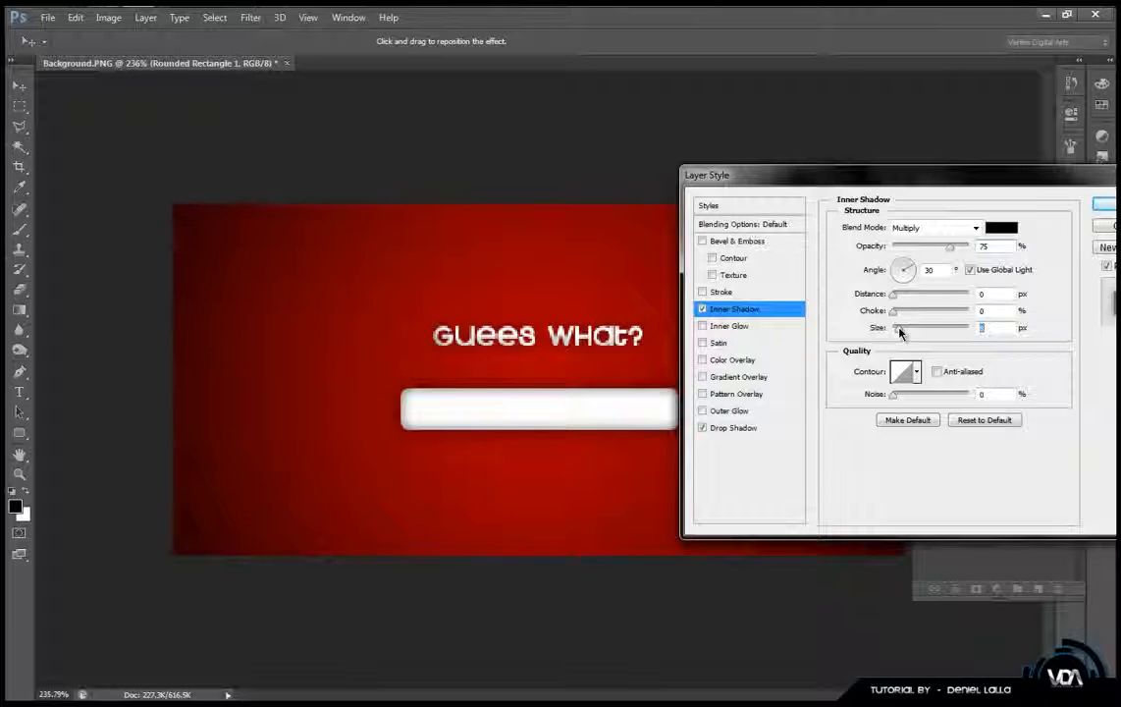
drag(961, 252, 937, 254)
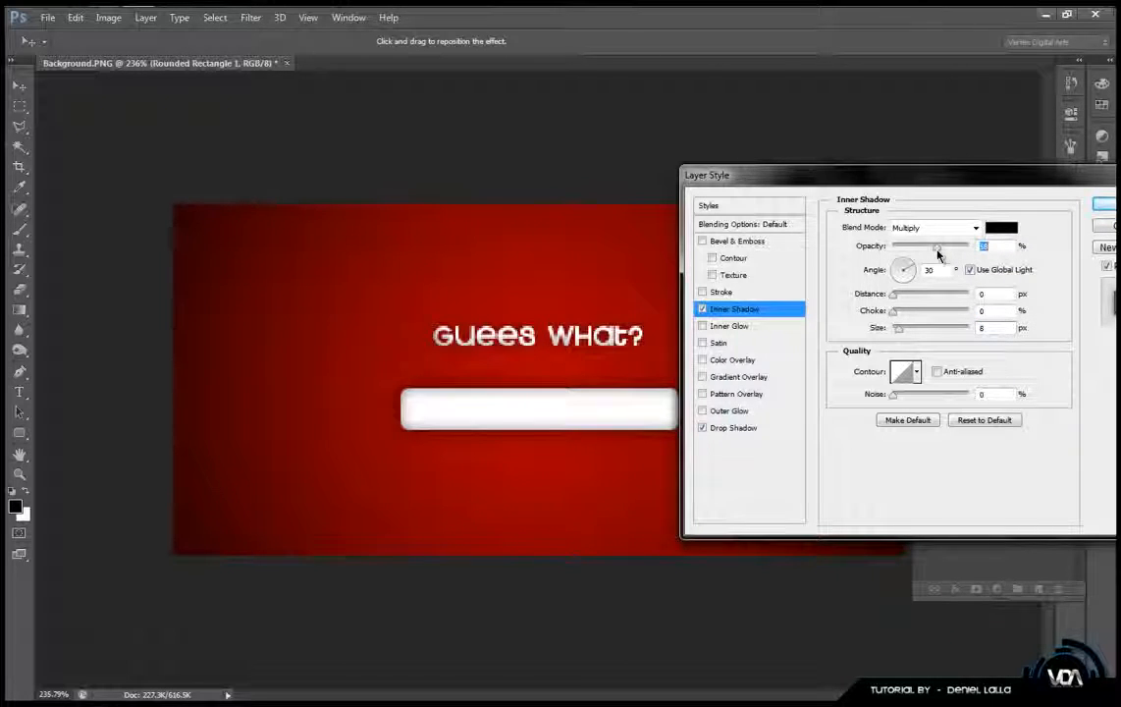
click(1099, 207)
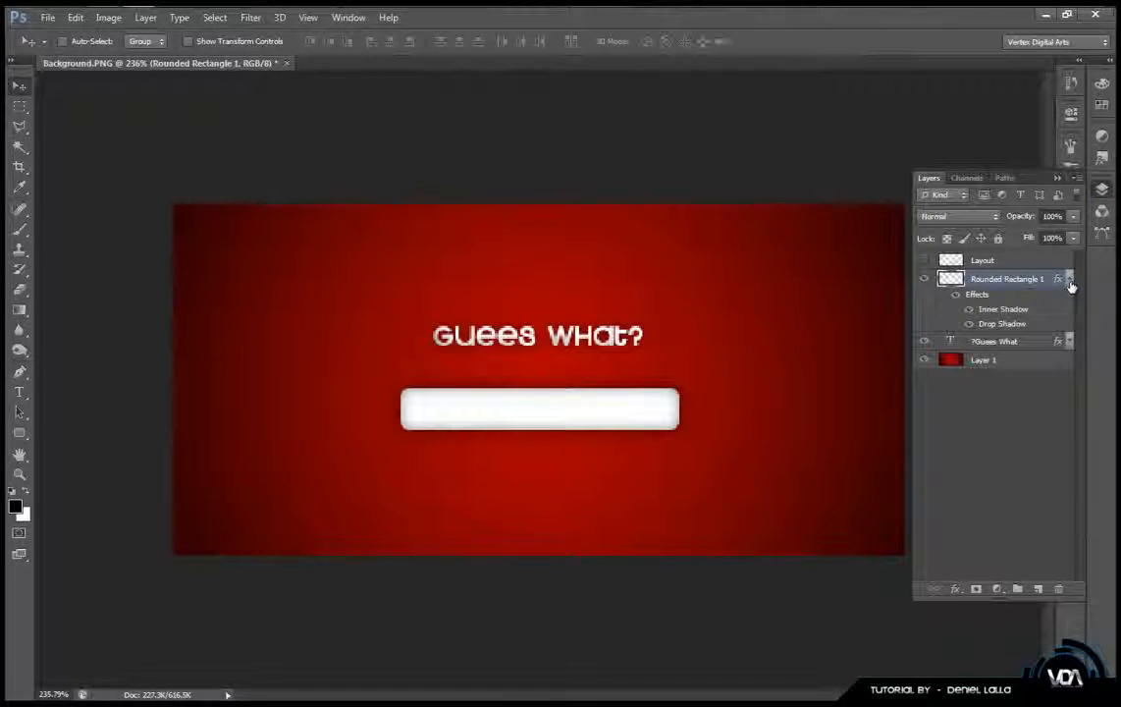
Show the Layout layer again and clear its old white text field using a rectangular marquee selection.
click(1070, 284)
click(1013, 408)
click(923, 261)
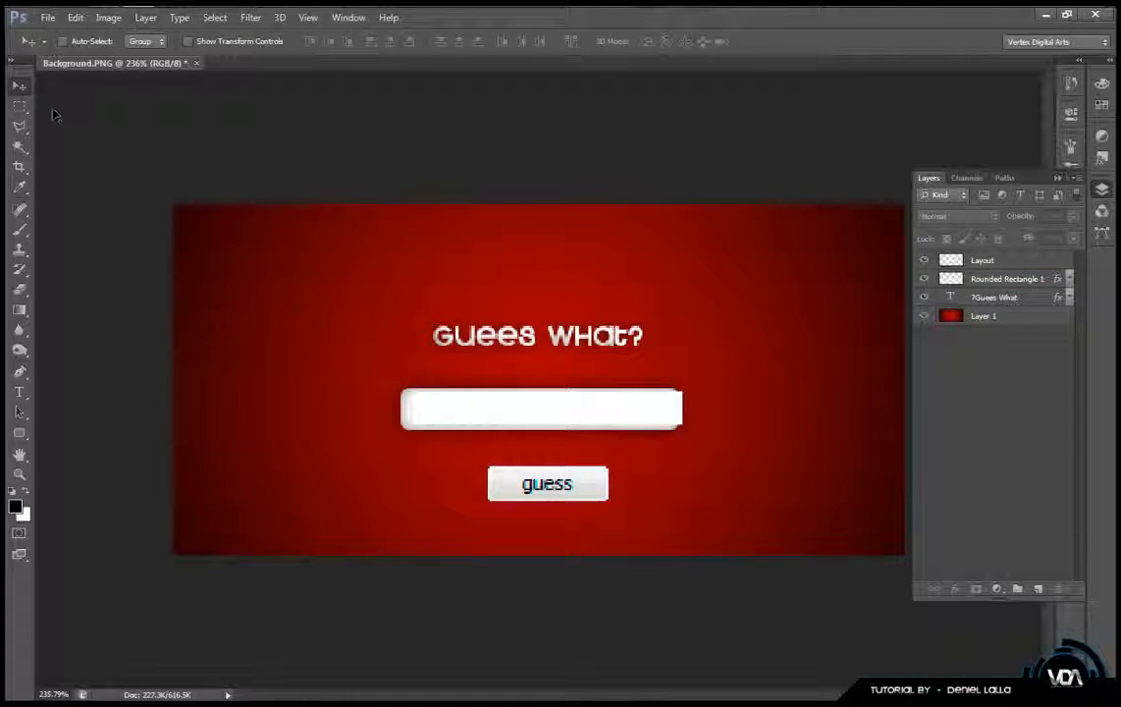
click(19, 106)
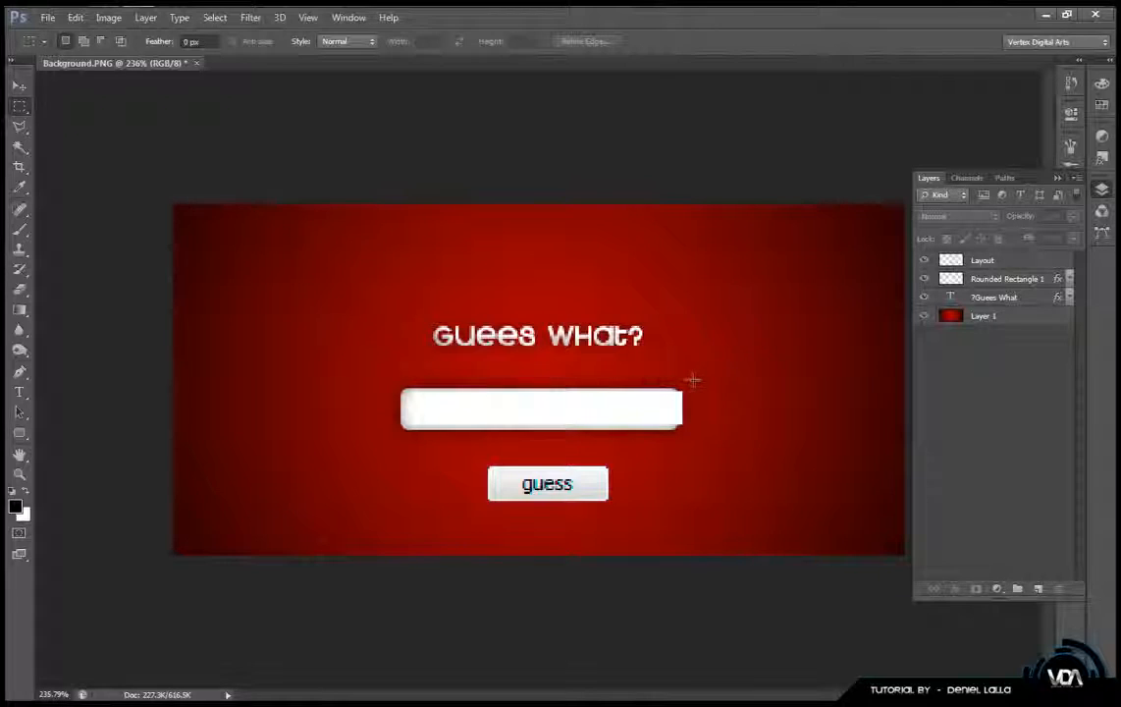
click(1043, 257)
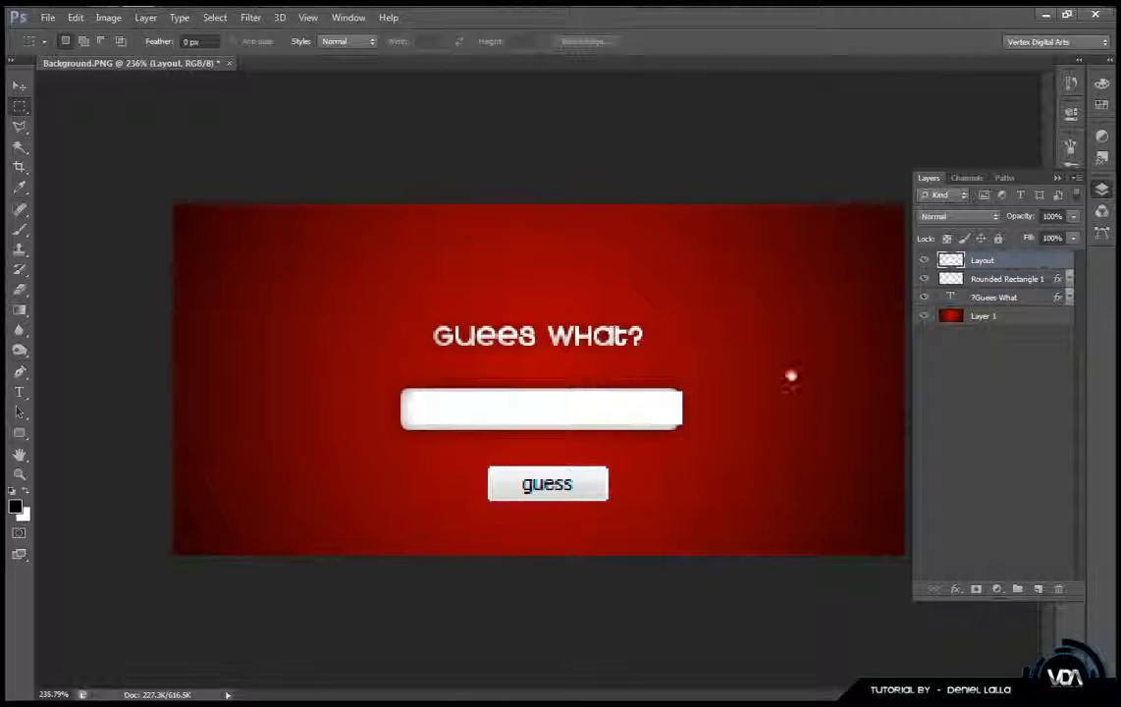
drag(695, 383, 395, 445)
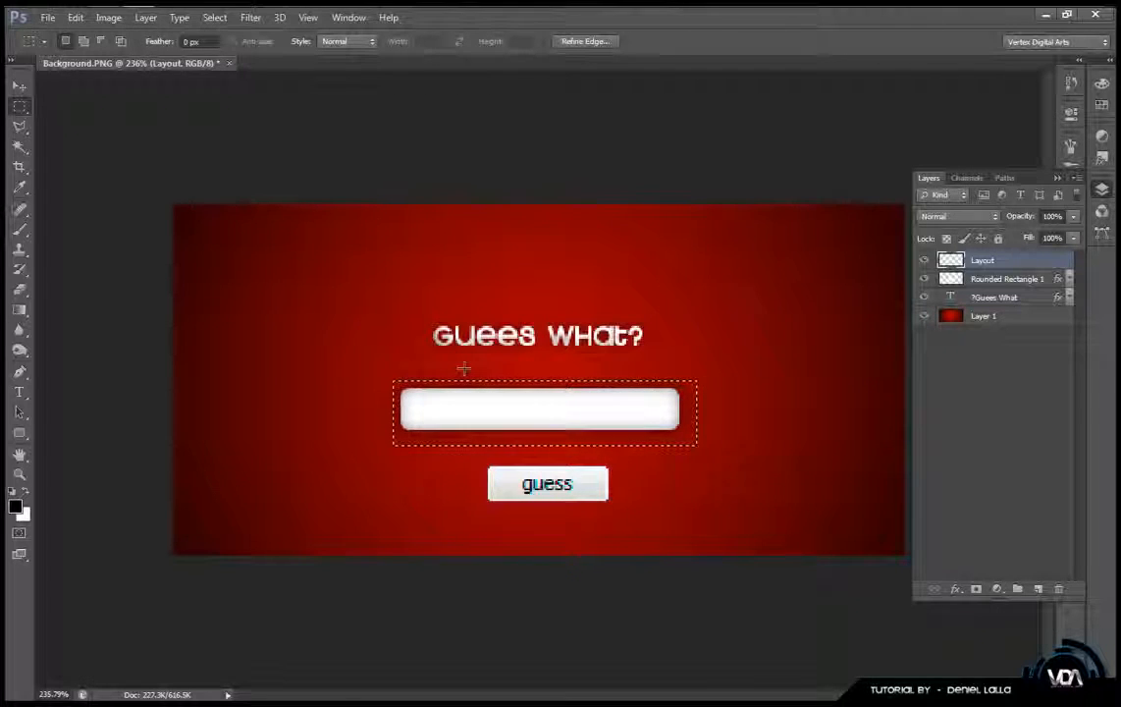
key(ctrl+d)
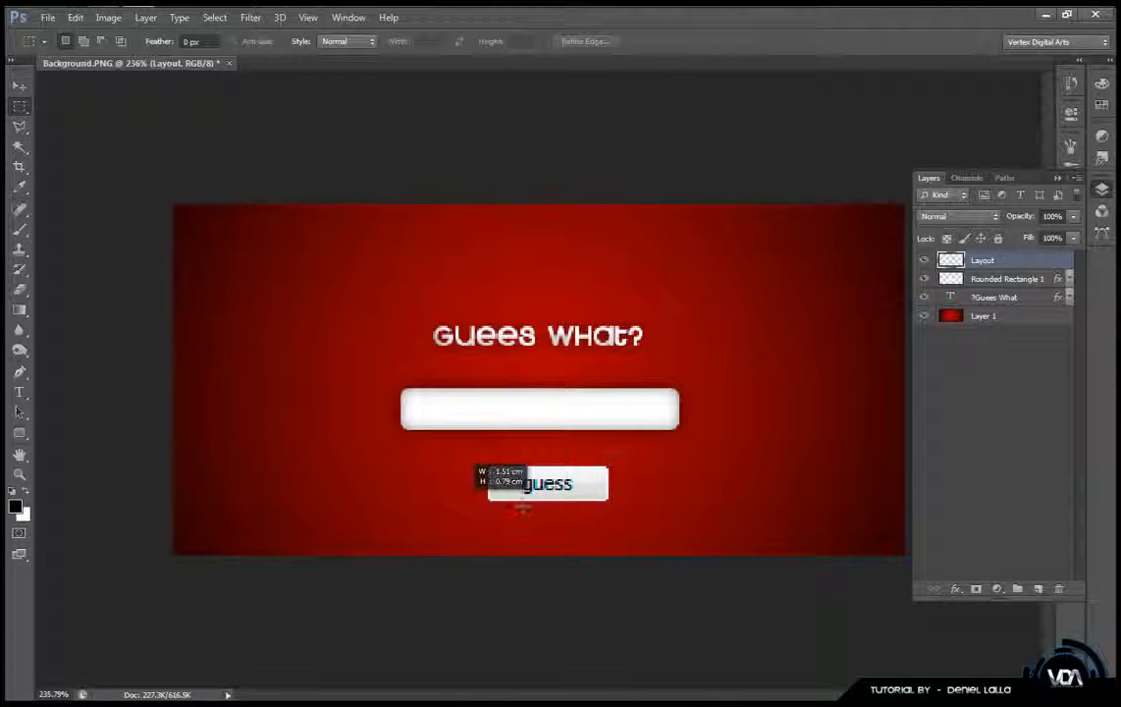
Delete the Layout layer from the background document.
drag(623, 455, 818, 470)
key(ctrl+d)
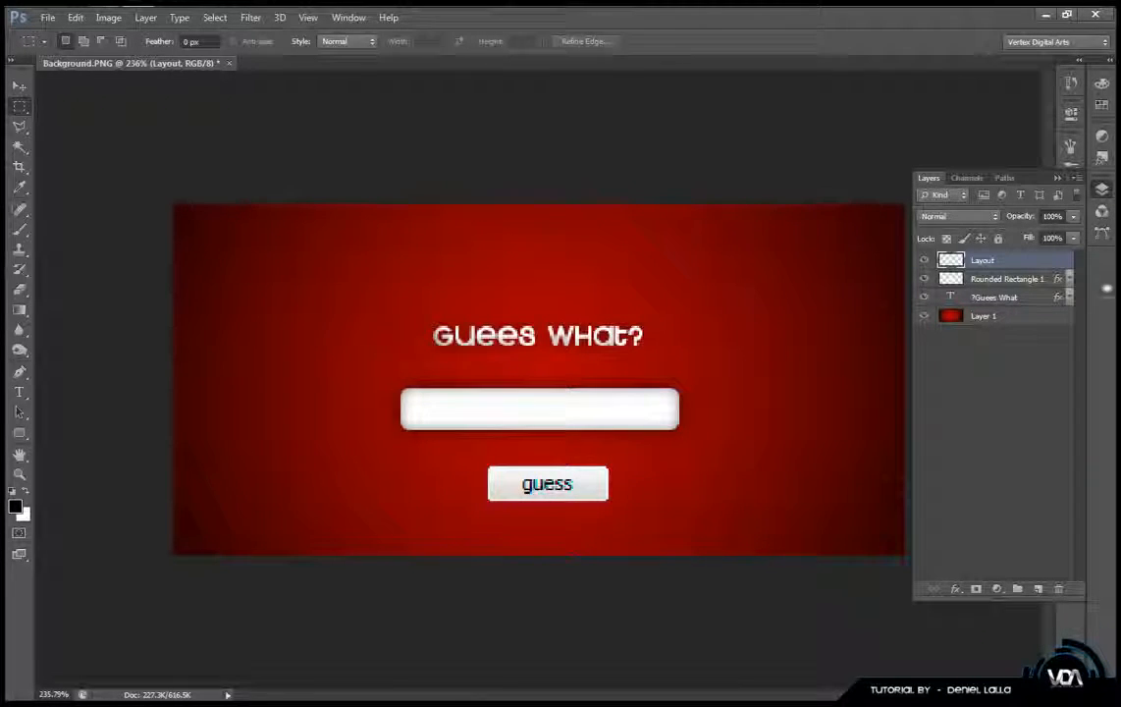
key(Delete)
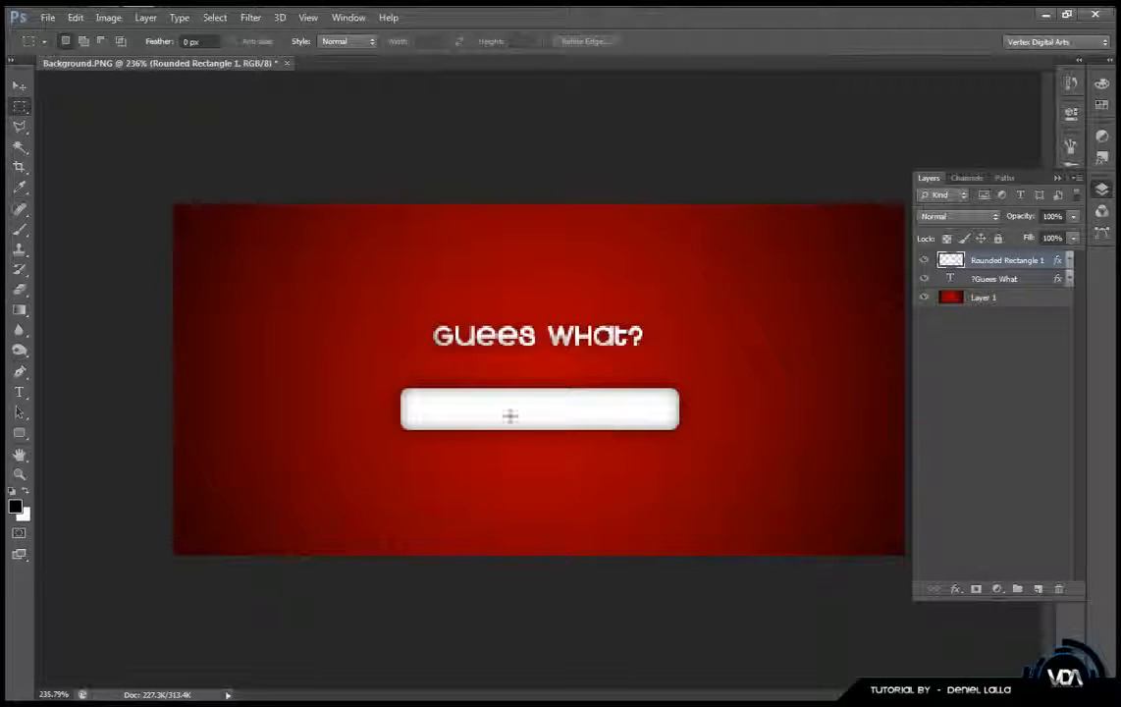
Duplicate the "Guees What?" title and place the copy in the upper left corner of the background at 100% zoom.
scroll(674, 547, down, 2)
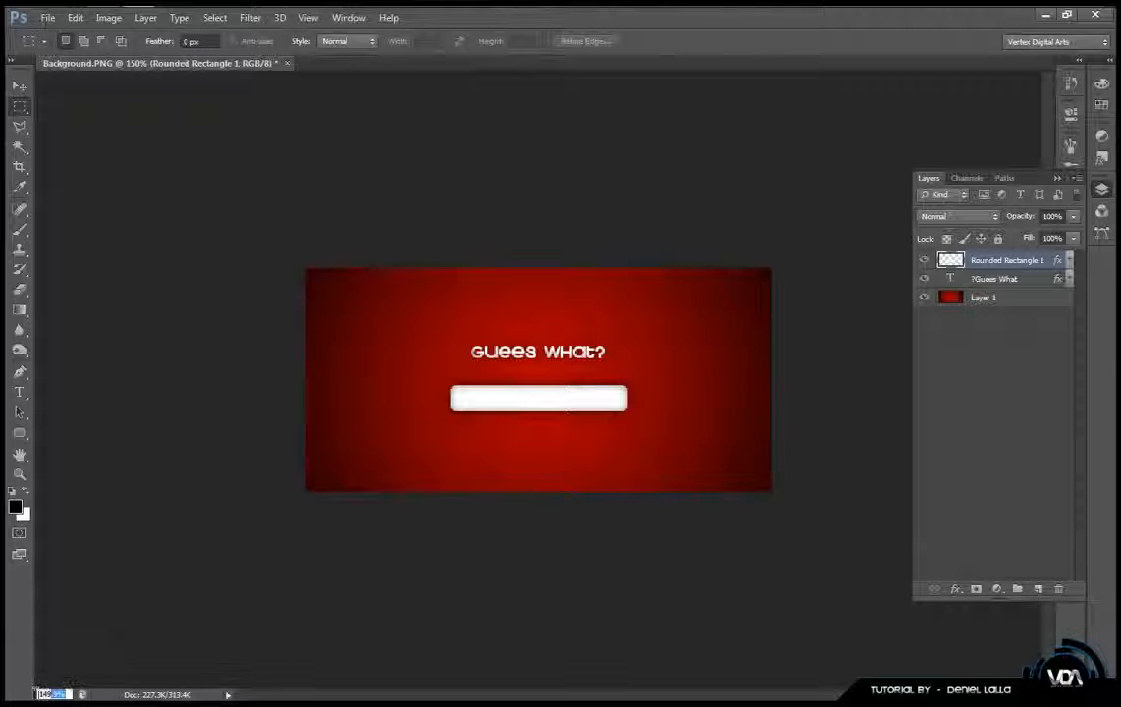
drag(65, 694, 24, 698)
text(100)
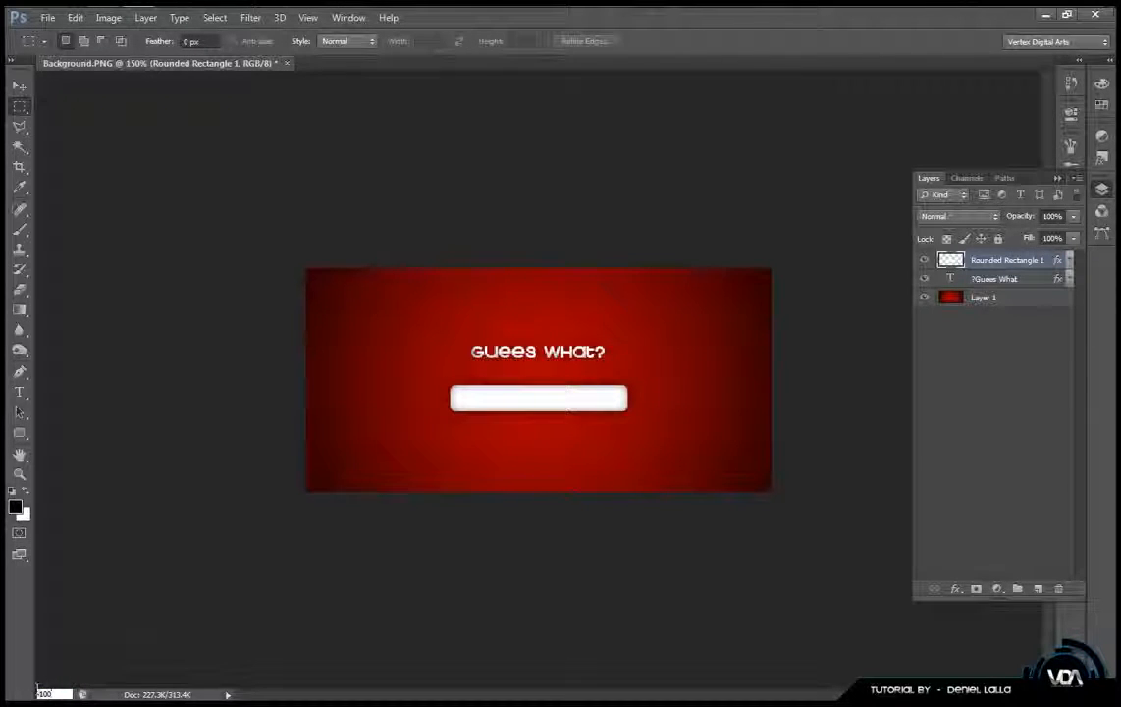
key(Return)
key(v)
drag(538, 360, 454, 309)
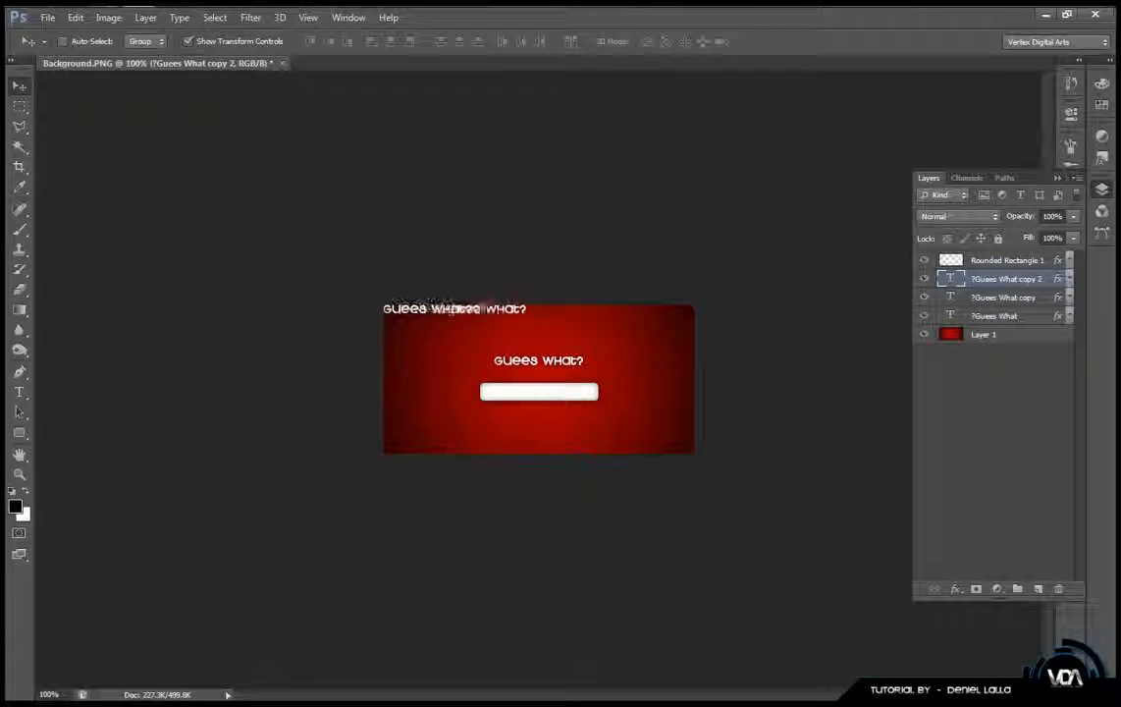
Place further copies of the title side by side until one row fills the background's upper edge.
key(shift+Right)
key(shift+Right)
key(shift+Right)
key(shift+Right)
key(shift+Right)
drag(1006, 279, 1038, 588)
key(shift+Right)
key(shift+Right)
key(shift+Right)
key(shift+Right)
key(shift+Right)
key(shift+Right)
key(shift+Right)
key(shift+Right)
key(shift+Right)
key(shift+Right)
key(shift+Right)
key(shift+Right)
key(Left)
key(Left)
drag(1006, 279, 1039, 588)
key(shift+Right)
key(shift+Right)
key(shift+Right)
key(shift+Right)
key(shift+Right)
key(shift+Right)
key(shift+Right)
key(shift+Right)
key(shift+Right)
key(shift+Right)
key(shift+Right)
key(shift+Right)
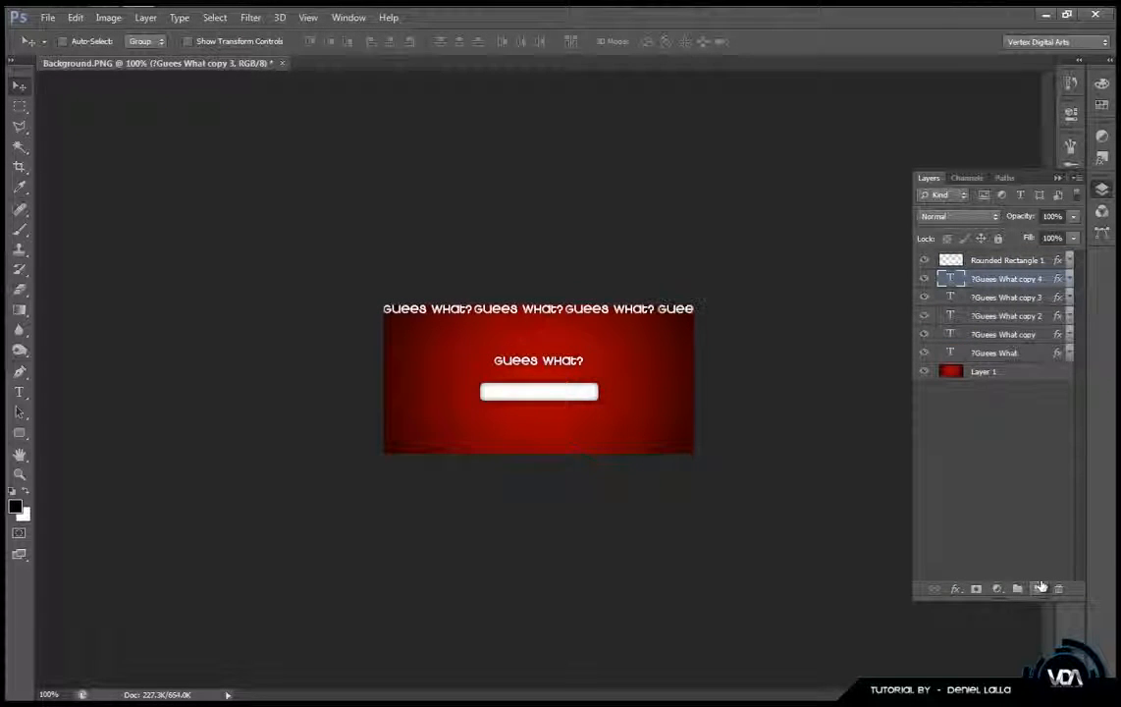
Merge the four title copies of the row into a single layer, leaving the original title separate.
click(1029, 336)
click(1016, 413)
click(1028, 335)
shift+click(1042, 279)
right_click(1042, 280)
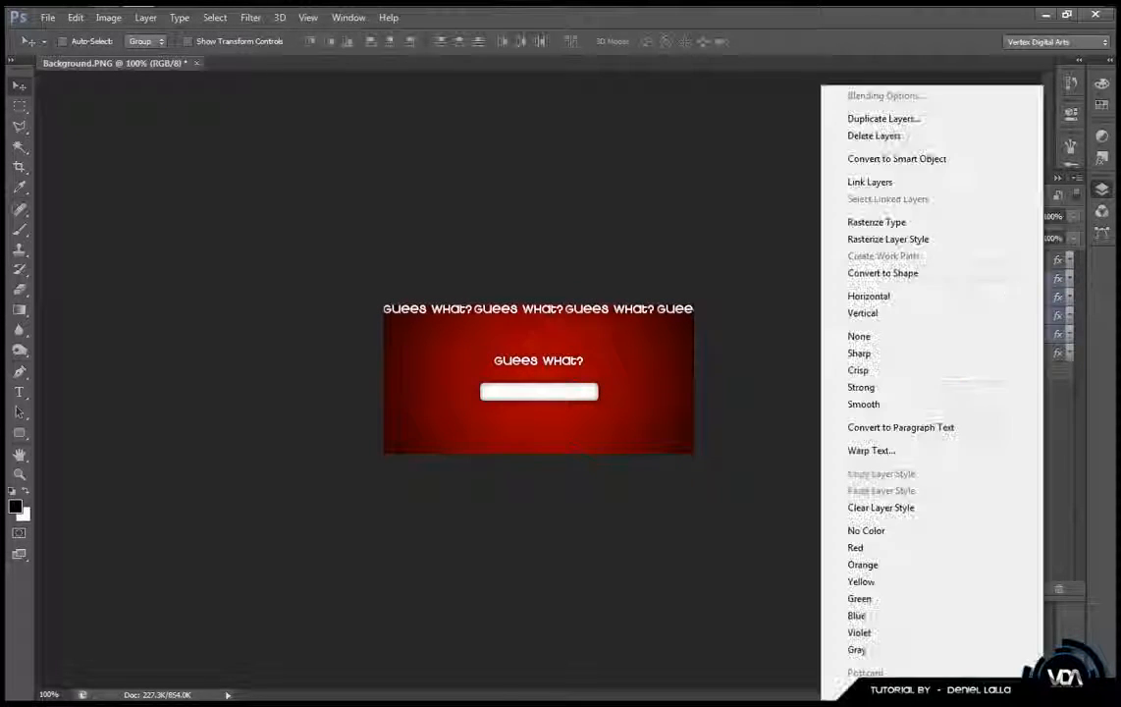
key(Escape)
key(ctrl+e)
Duplicate the merged text row twice and stack the copies beneath it with staggered horizontal offsets.
drag(1017, 279, 1039, 588)
key(shift+Down)
key(shift+Down)
key(Up)
key(Up)
key(Up)
key(Up)
key(Up)
key(shift+Left)
key(shift+Down)
key(shift+Down)
key(Up)
key(Up)
key(Up)
key(Up)
key(Up)
key(shift+Right)
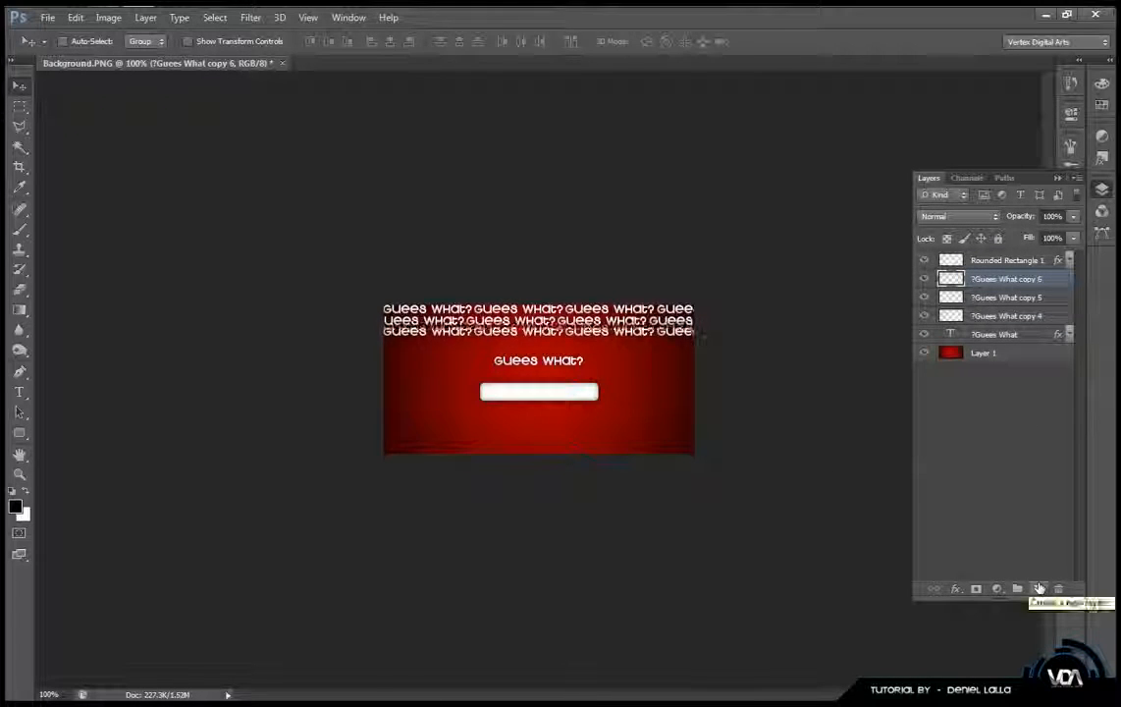
key(shift+Left)
key(shift+Left)
key(shift+Left)
Duplicate the three text rows, move the copies directly below them, and merge all six rows into one layer.
shift+click(1008, 315)
drag(1008, 315, 1039, 588)
key(shift+Down)
key(shift+Down)
key(shift+Down)
key(shift+Down)
key(shift+Down)
key(Up)
key(Up)
key(Up)
key(Up)
key(Up)
shift+click(1008, 372)
key(ctrl+e)
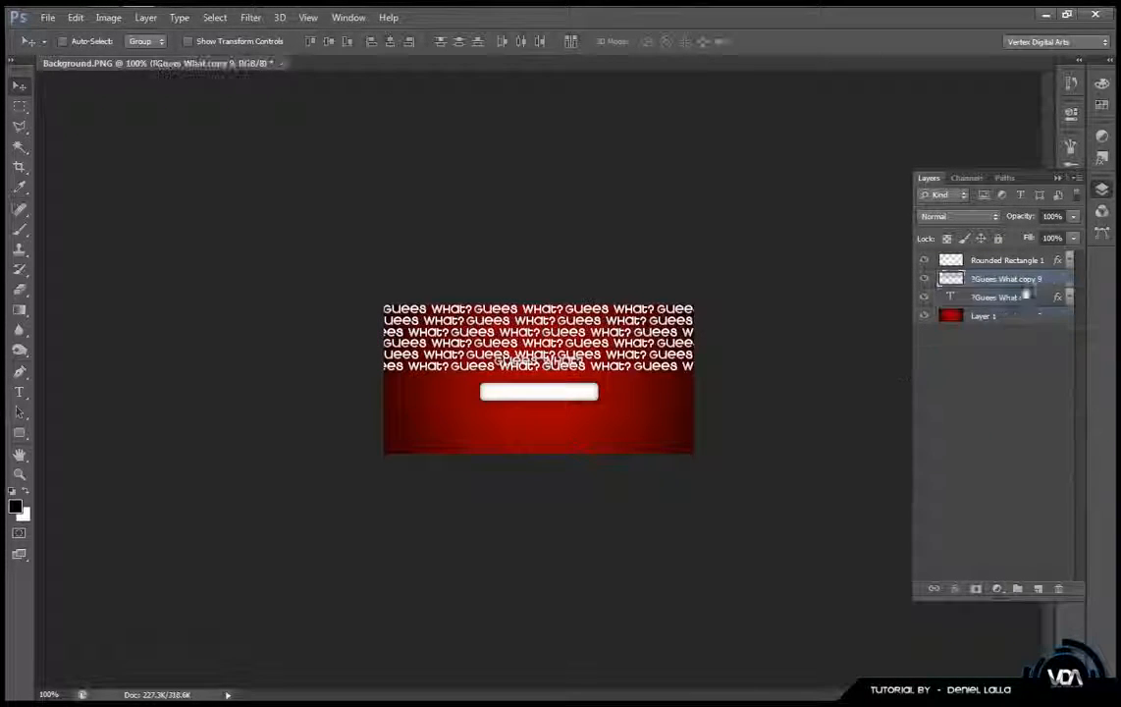
Move the text pattern layer beneath the title and duplicate it downward until the rows cover the whole background.
drag(1026, 295, 1027, 306)
drag(1027, 297, 1038, 589)
key(shift+Down)
key(shift+Down)
key(shift+Down)
key(shift+Down)
key(shift+Down)
key(shift+Down)
key(shift+Down)
key(shift+Down)
key(shift+Down)
key(shift+Down)
key(shift+Down)
key(shift+Down)
key(shift+Down)
key(shift+Down)
Merge the text pattern layers and set the result to Color blending mode with 32% opacity.
shift+click(1052, 334)
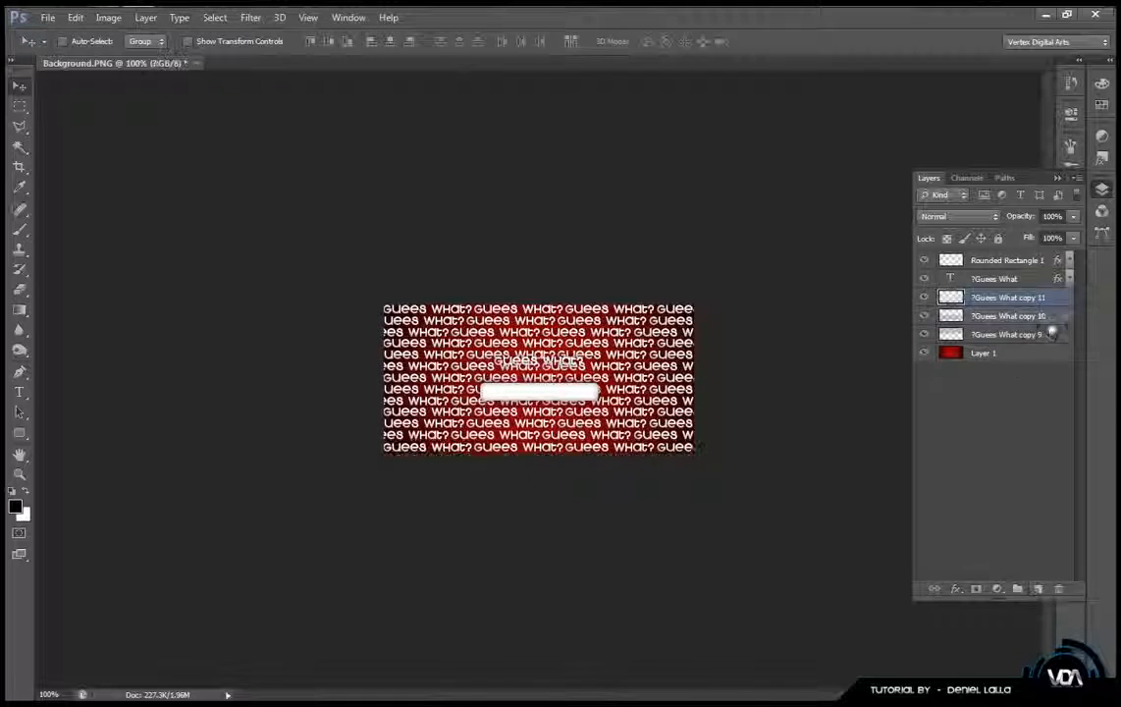
right_click(1053, 334)
click(942, 473)
click(959, 216)
click(957, 602)
drag(1022, 216, 979, 220)
Enlarge the text pattern beyond the canvas edges and crop away everything outside the canvas.
key(ctrl+t)
drag(751, 300, 785, 281)
key(Return)
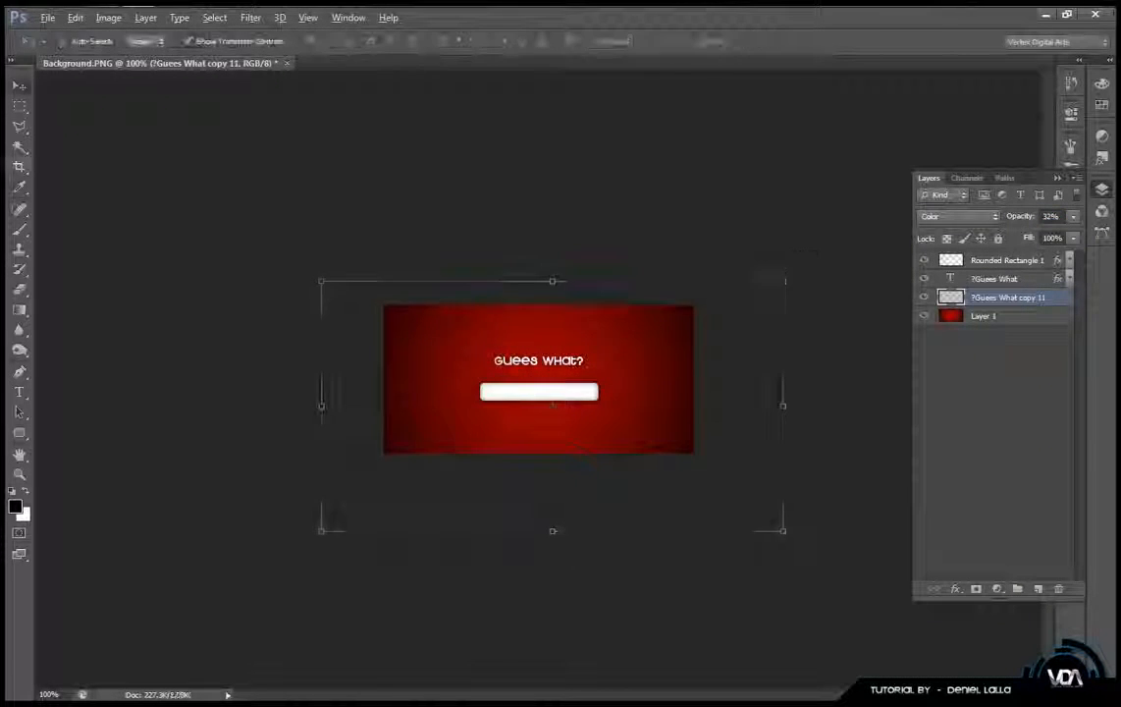
key(c)
key(Return)
click(999, 319)
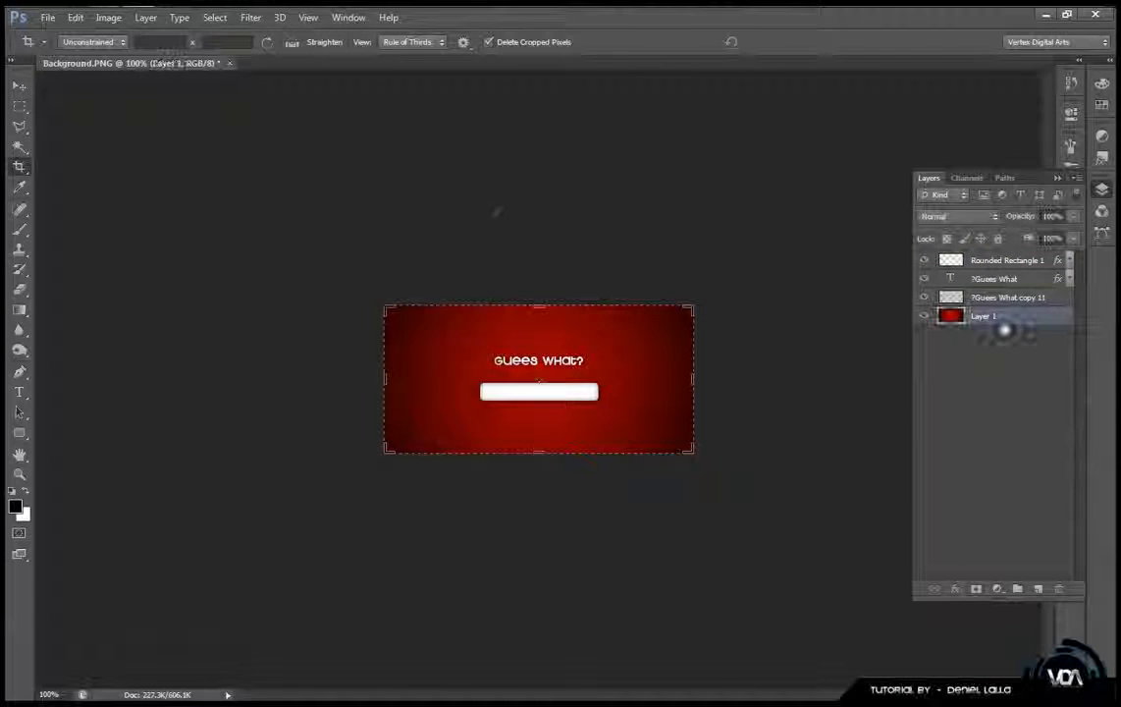
key(v)
click(951, 408)
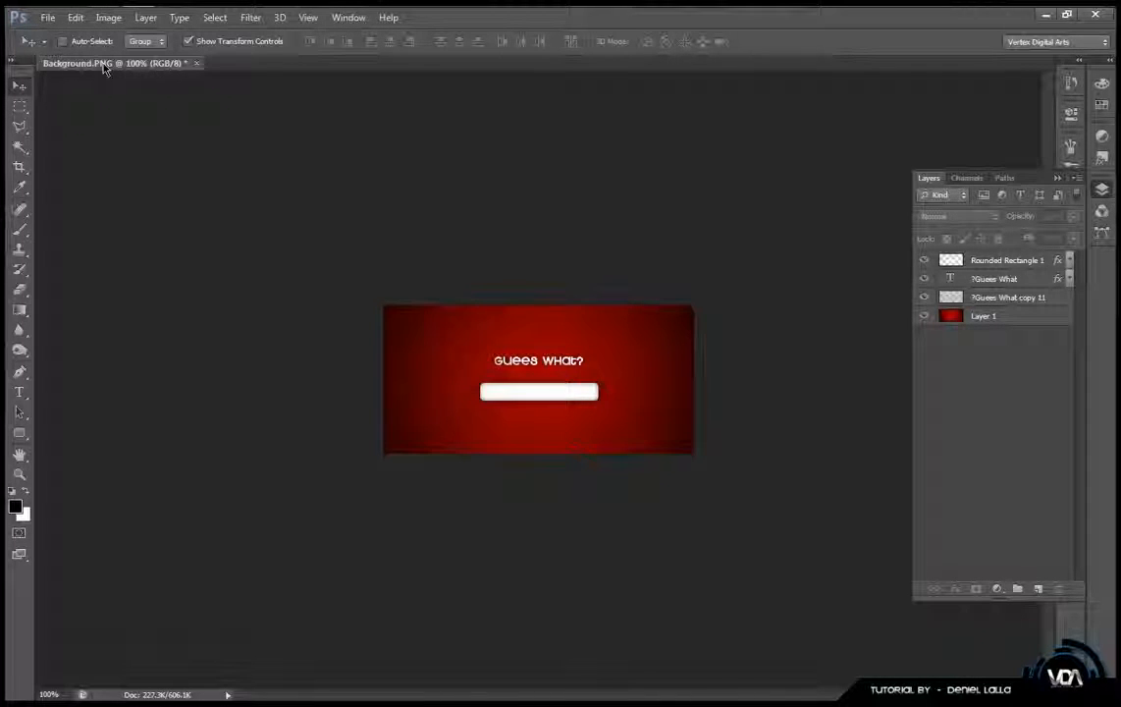
Create a new document 40 x 40 pixels at 72 pixels/inch with a white background.
click(47, 18)
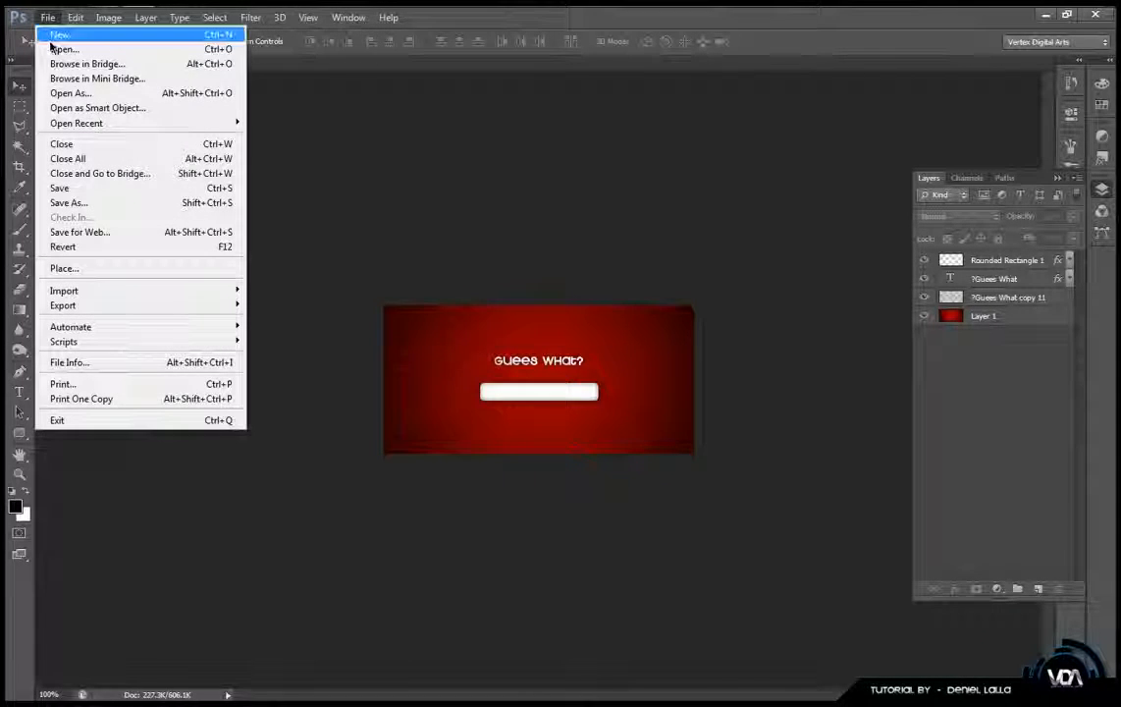
click(53, 40)
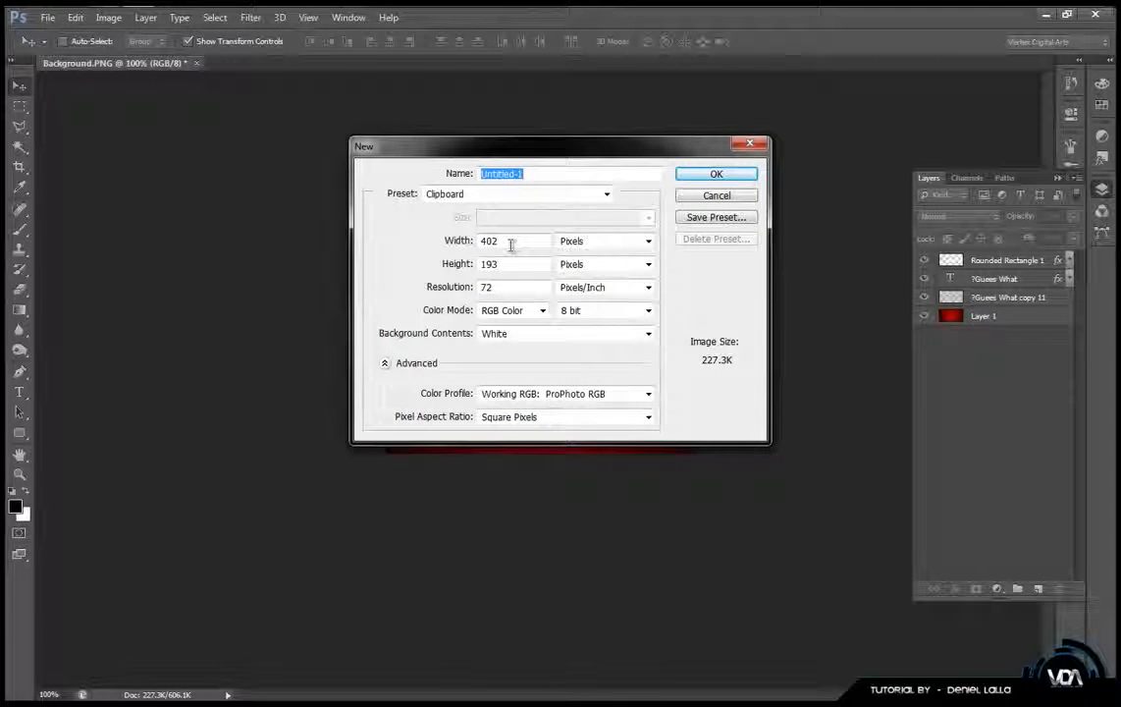
click(510, 243)
drag(510, 243, 465, 245)
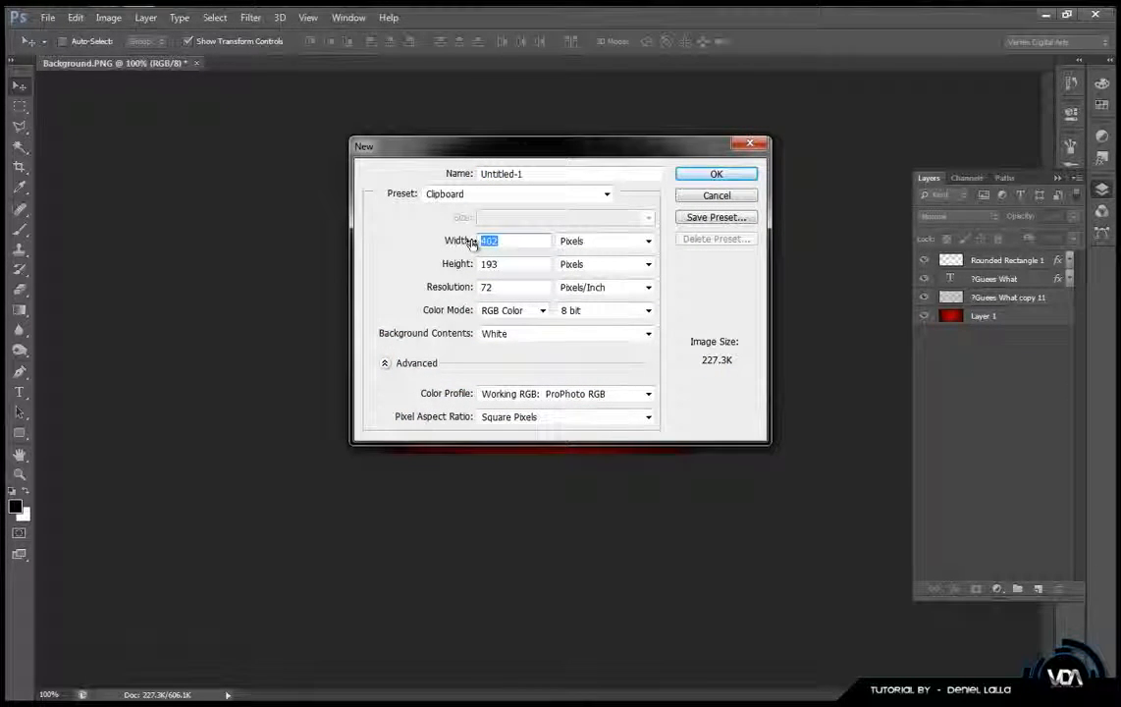
text(40)
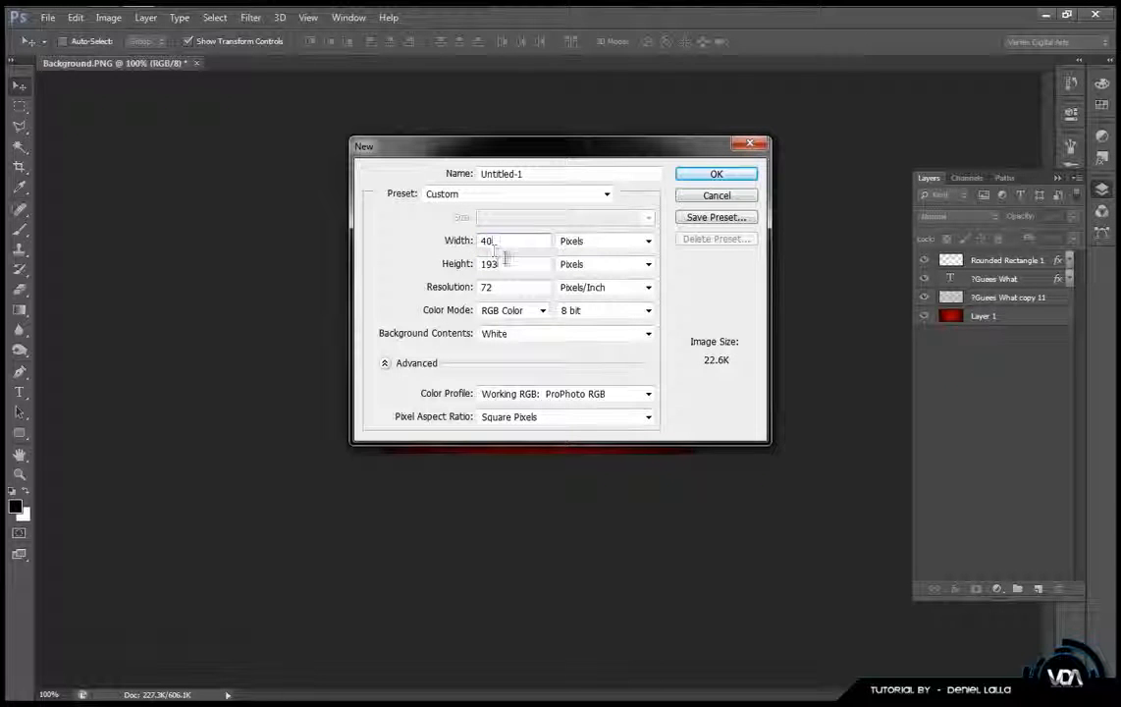
key(Tab)
text(40)
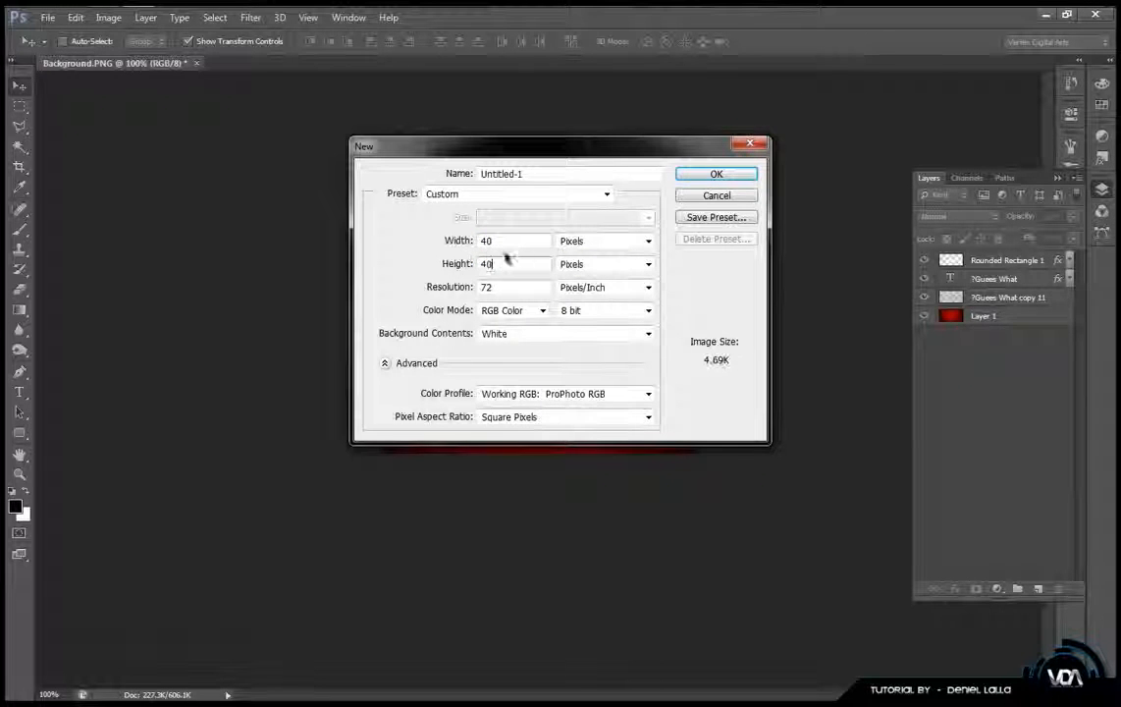
click(716, 174)
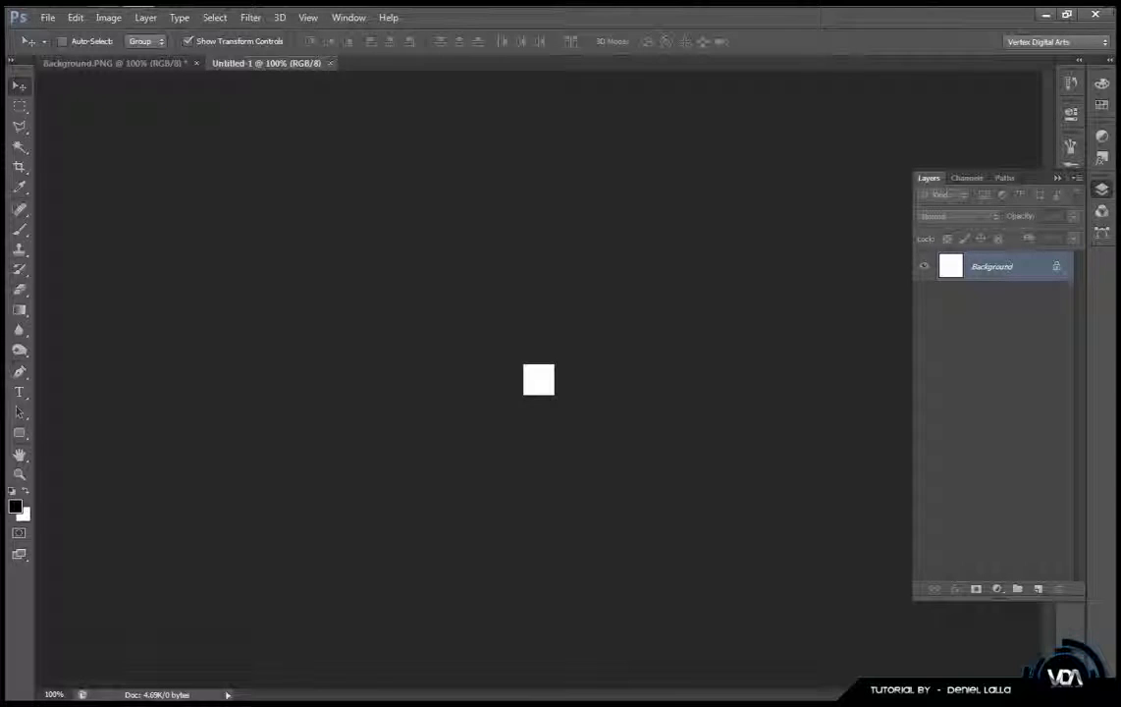
Convert the new document's background to the regular layer Layer 0 and add an empty layer beneath it.
scroll(579, 387, up, 5)
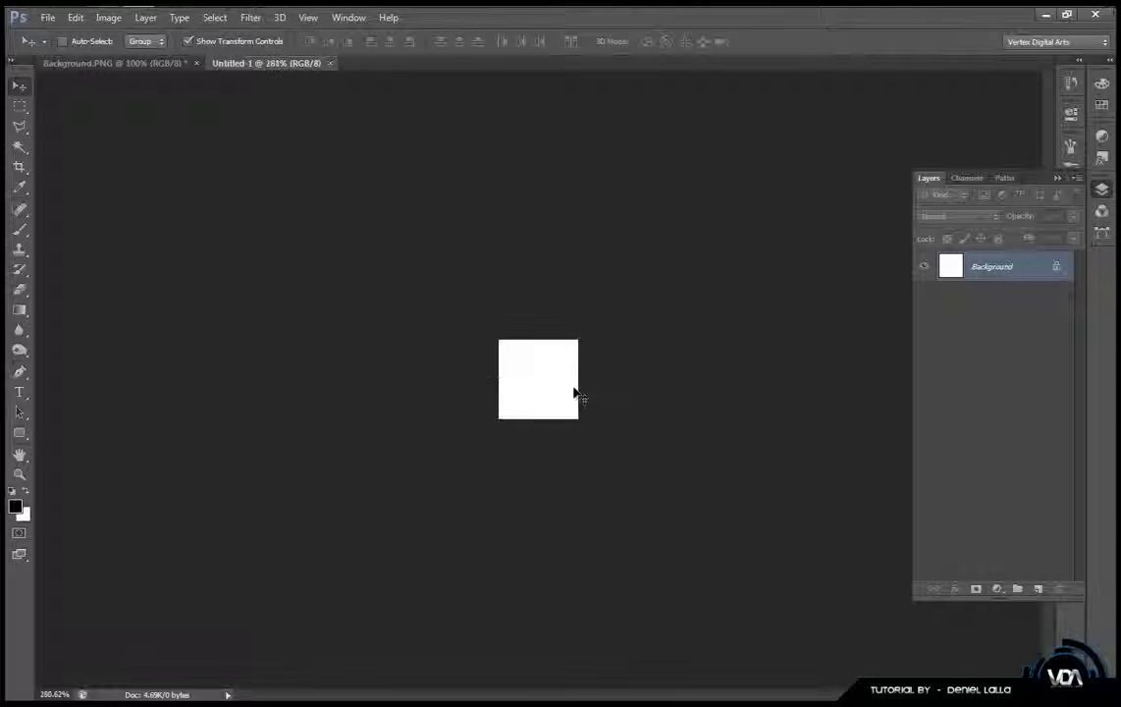
double_click(1053, 275)
click(699, 224)
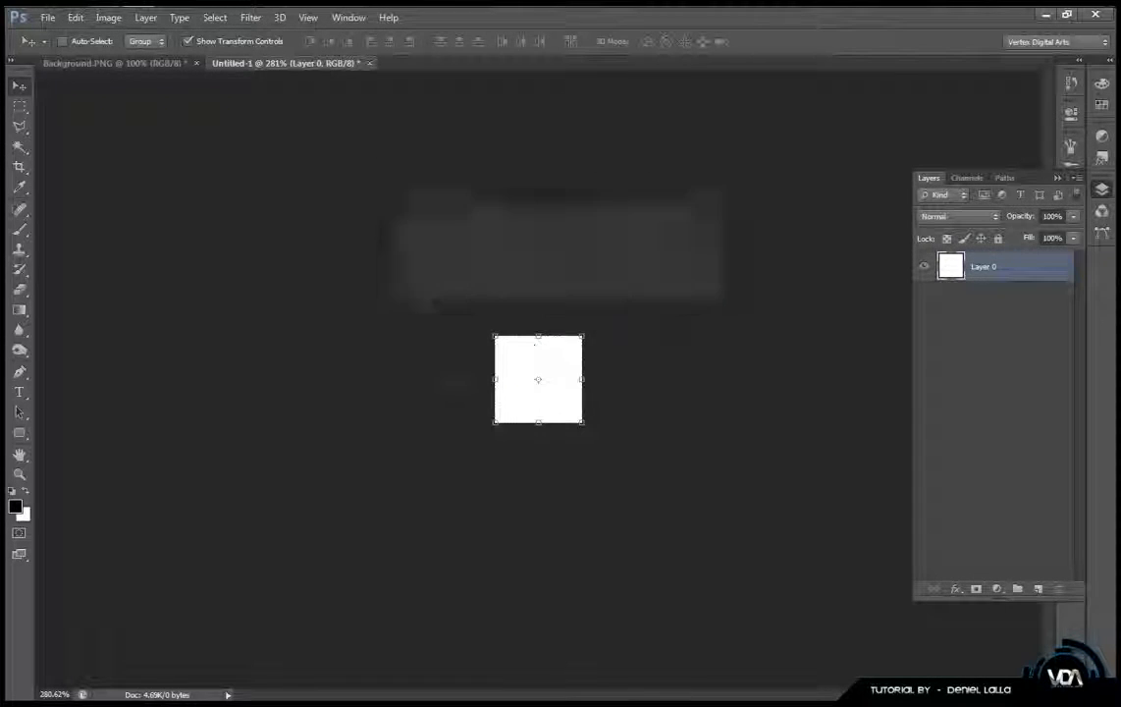
click(1039, 589)
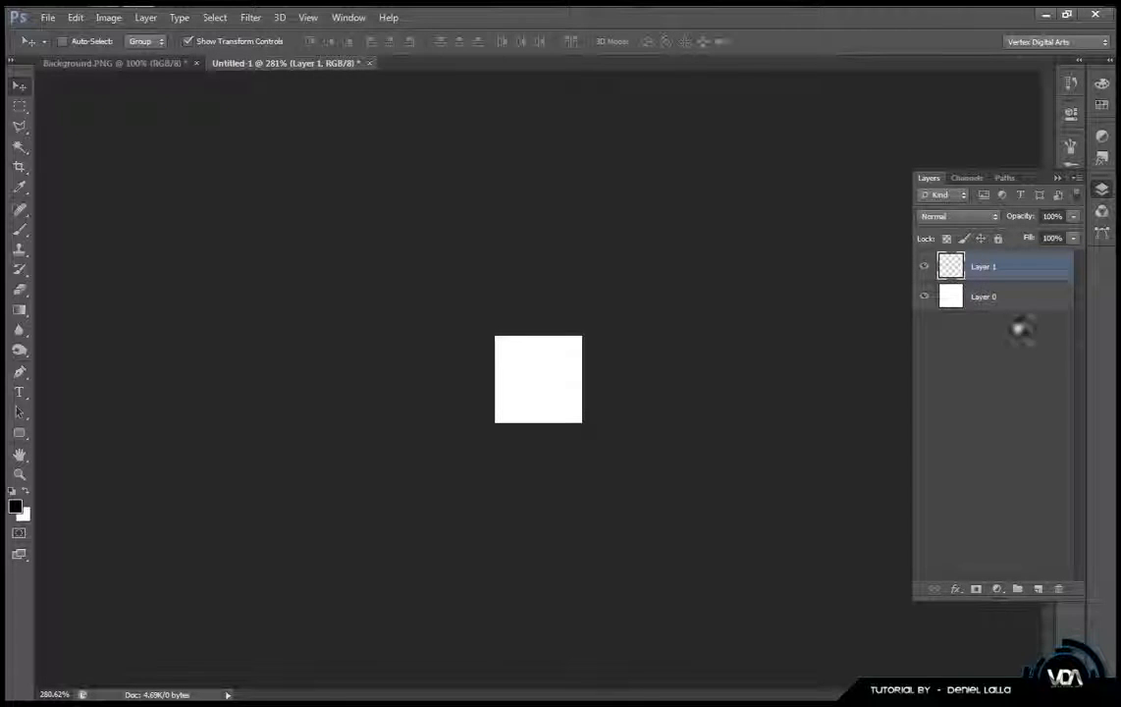
drag(1016, 314, 1013, 317)
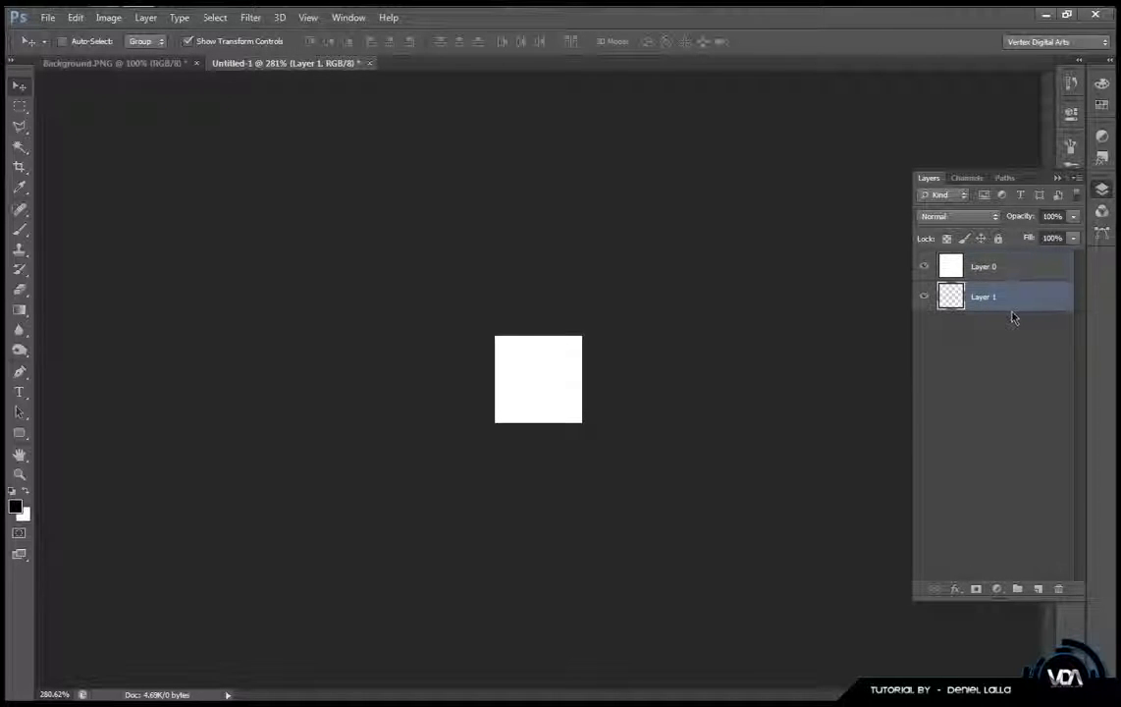
Delete the white Layer 0 and draw a black heart custom shape about 31 x 27 px, centred on the canvas.
click(1013, 270)
key(Delete)
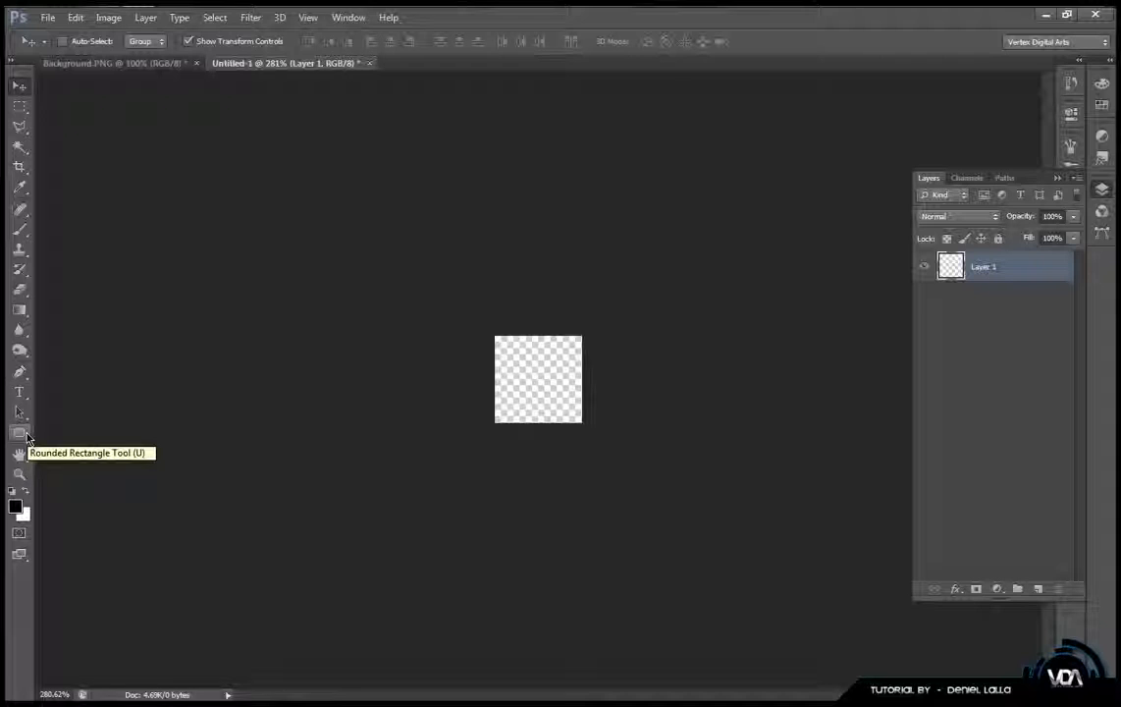
click(20, 432)
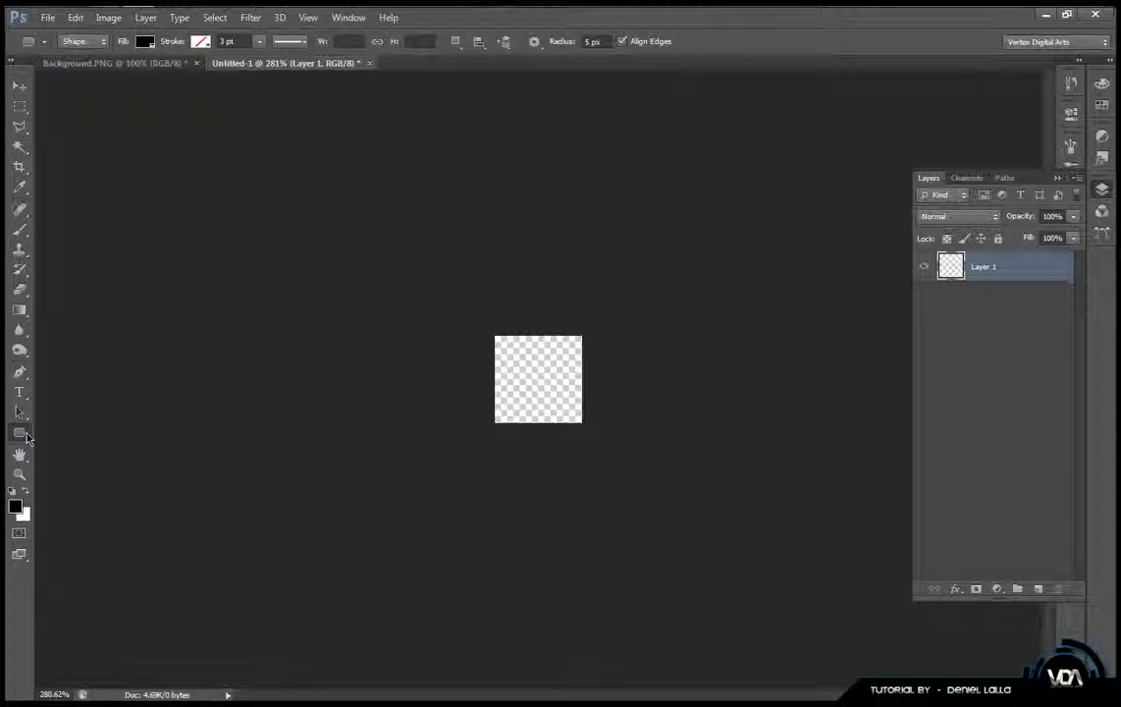
click(24, 434)
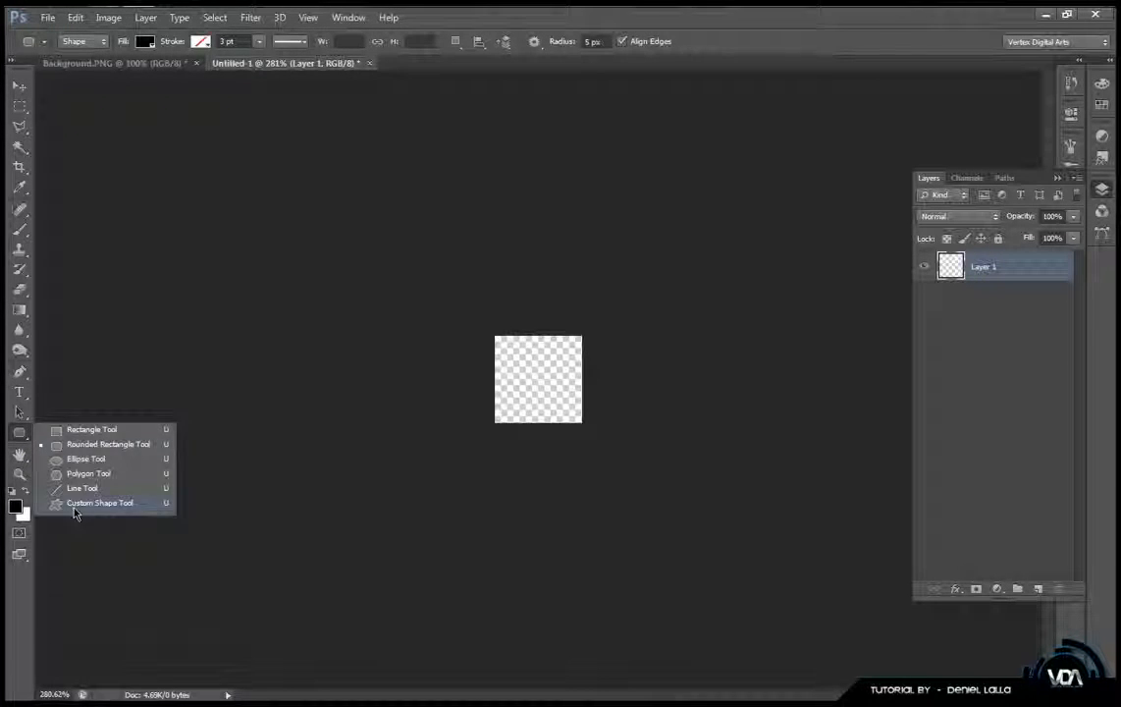
click(75, 505)
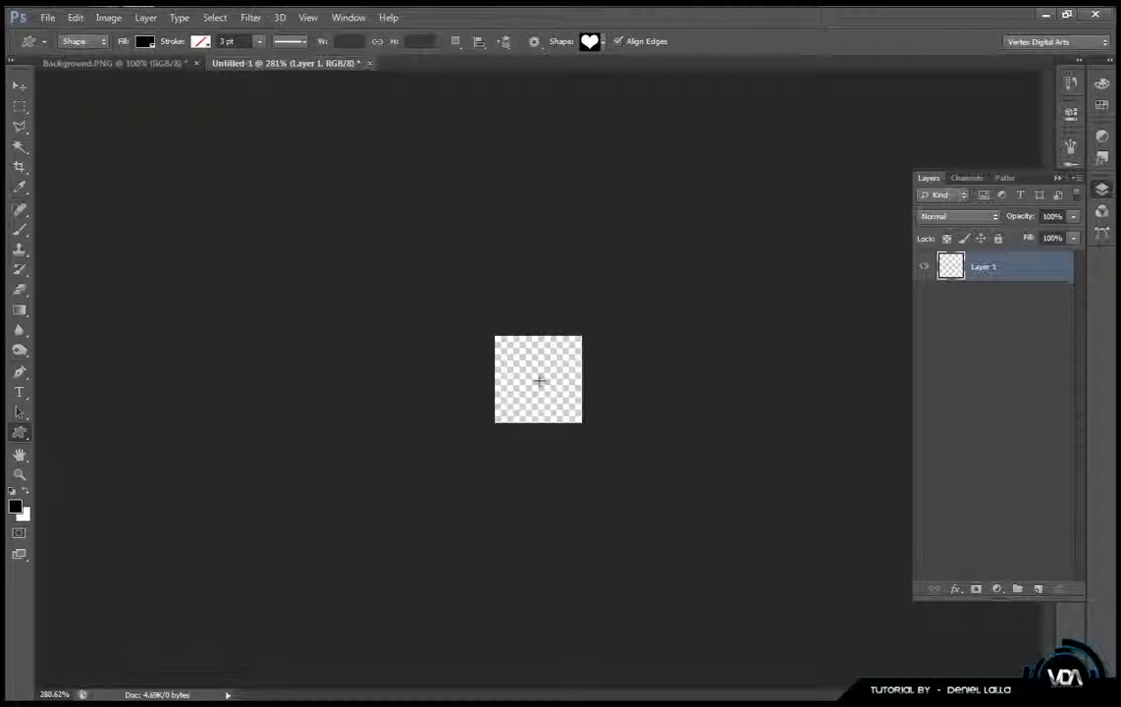
drag(537, 381, 559, 352)
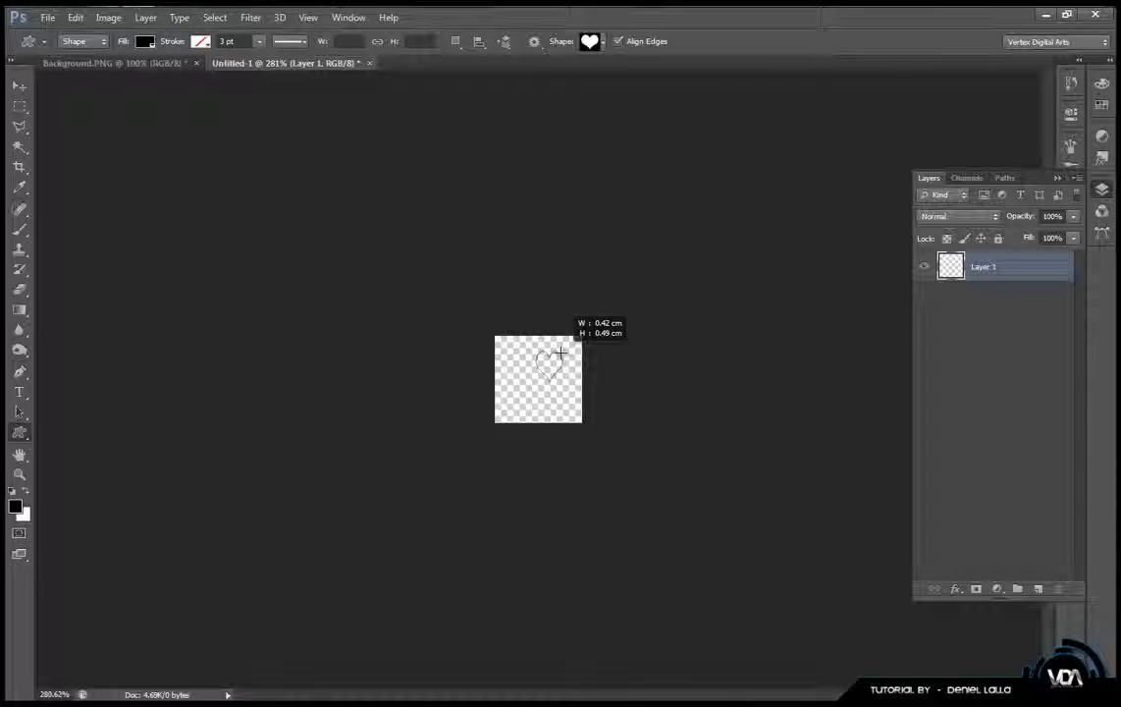
drag(558, 352, 572, 343)
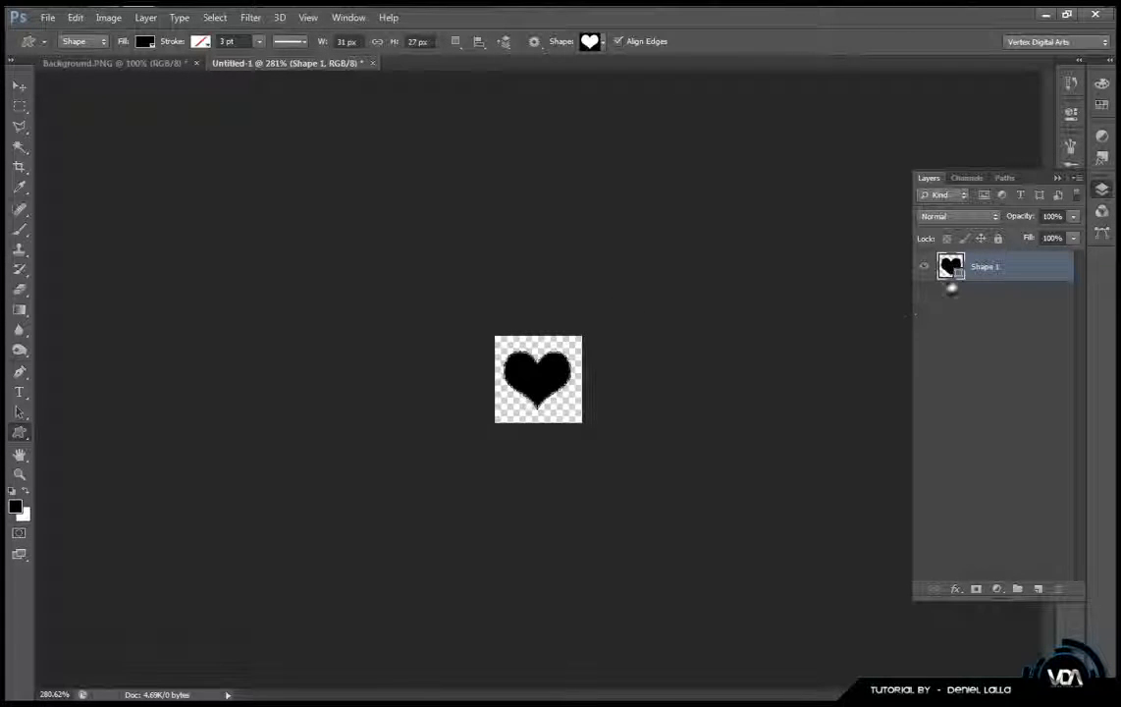
Recolor the heart shape bright red and rasterize its layer.
double_click(953, 265)
drag(648, 416, 700, 405)
click(847, 350)
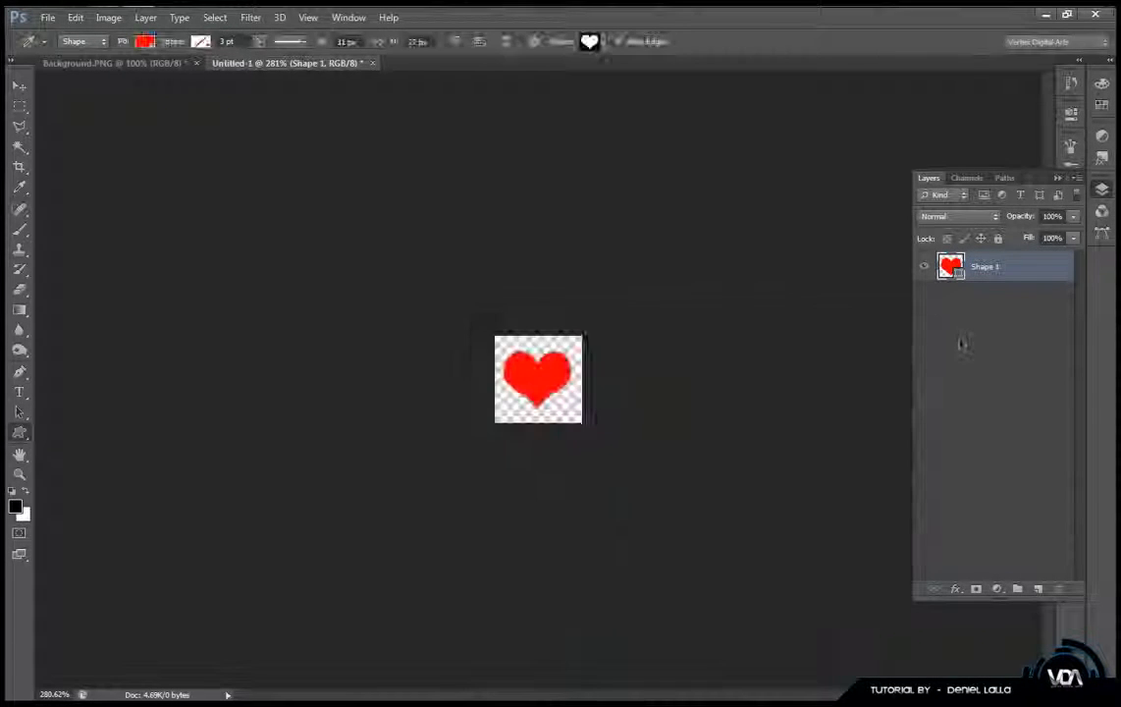
right_click(999, 272)
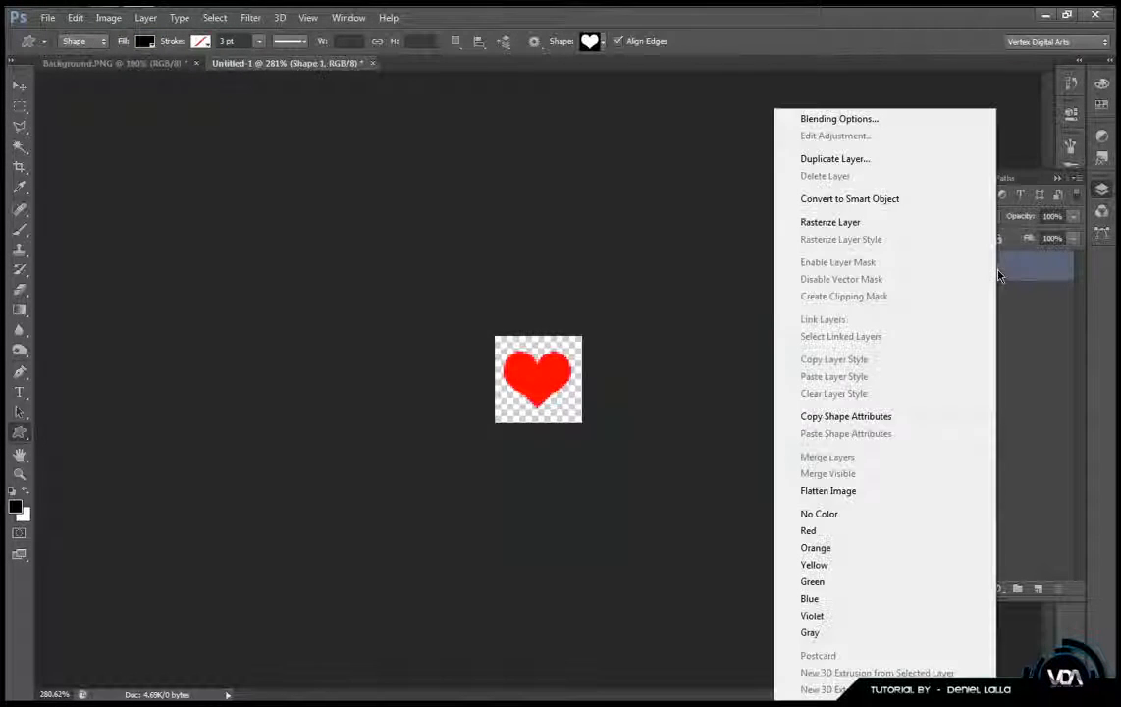
click(921, 224)
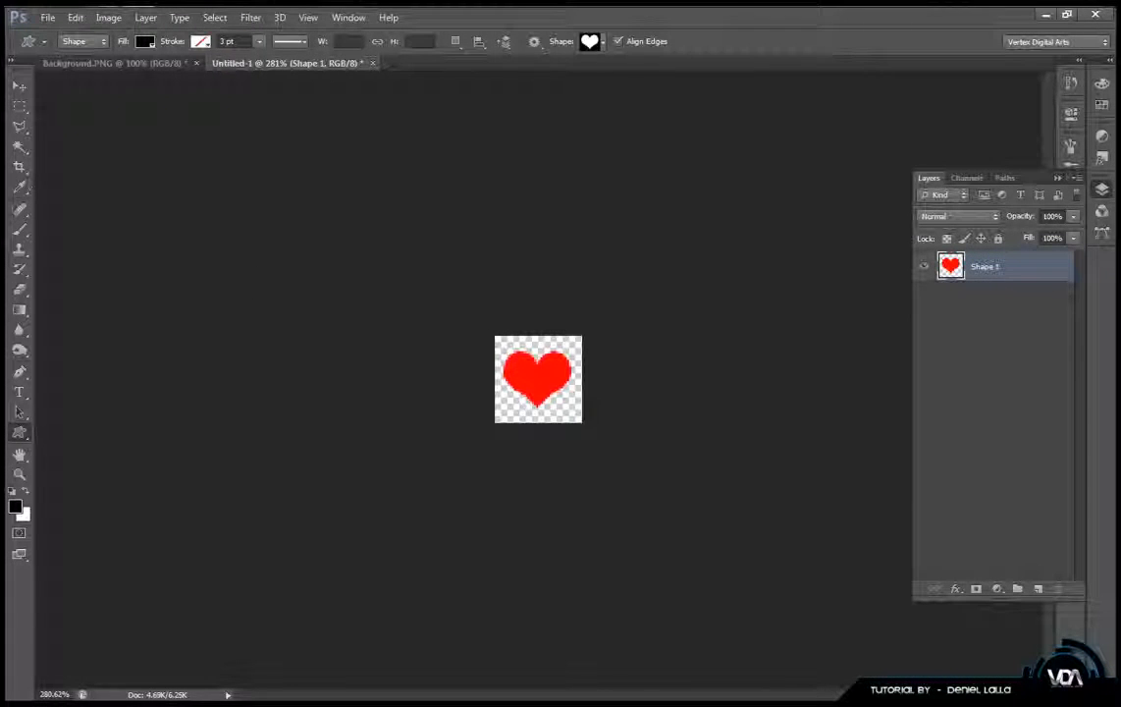
Enlarge the heart from its centre to about 106% width and 107% height, and nudge it one pixel to the left.
click(22, 87)
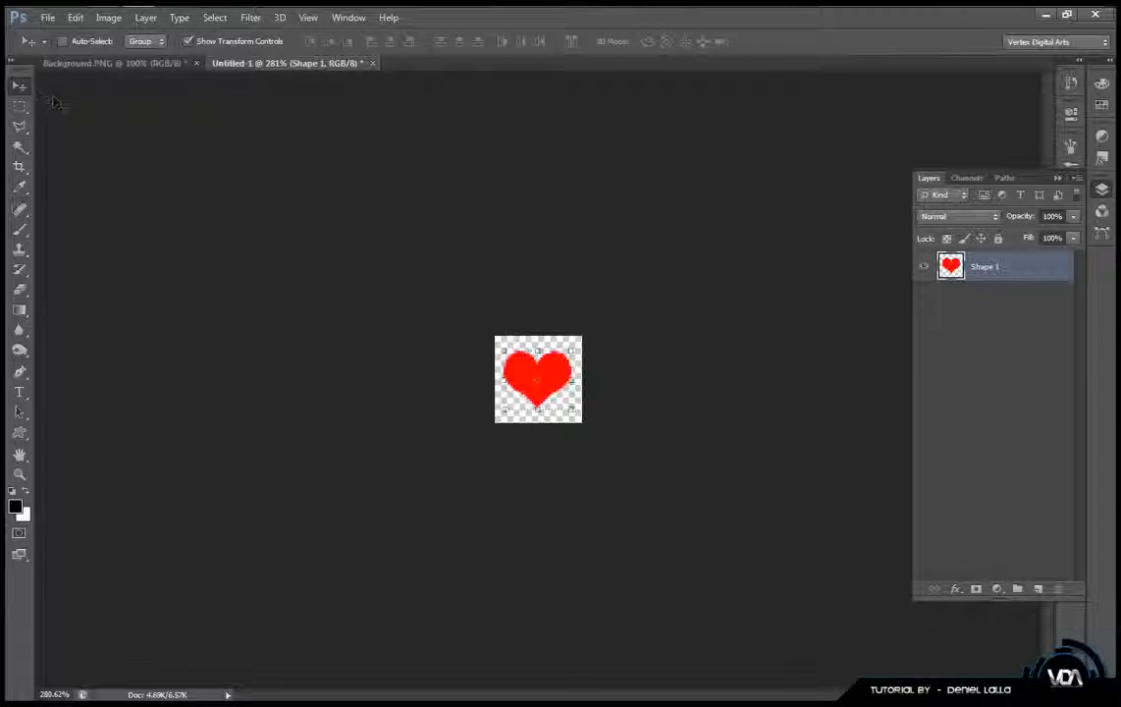
scroll(580, 373, up, 5)
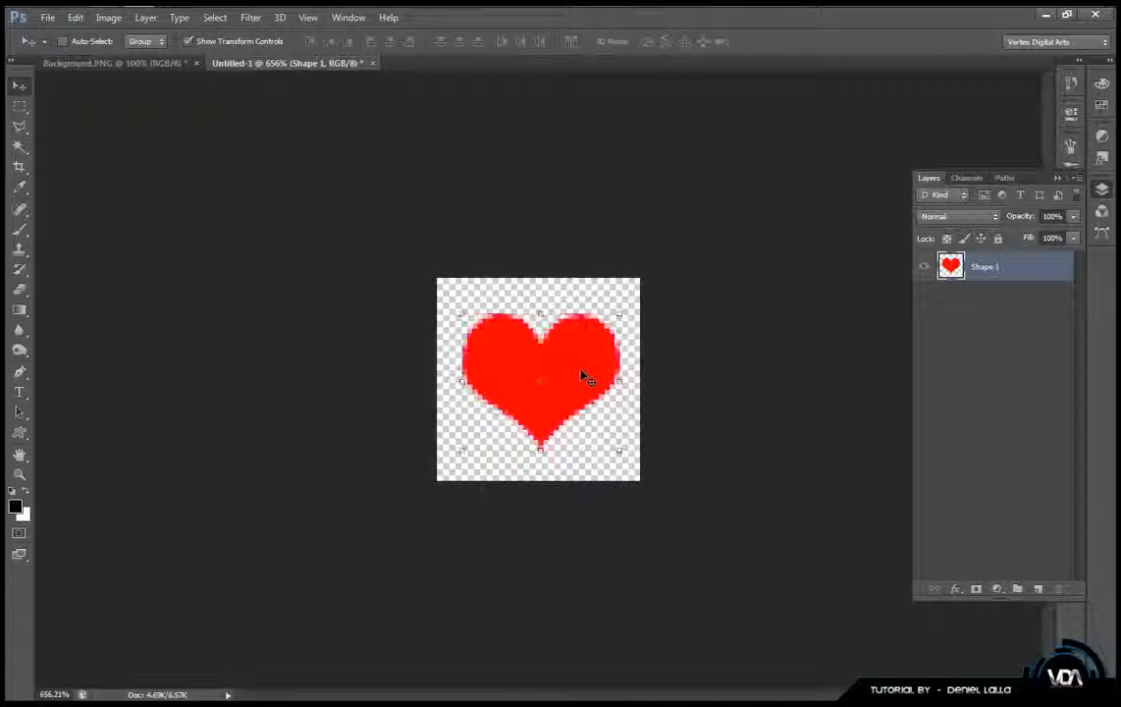
click(1011, 324)
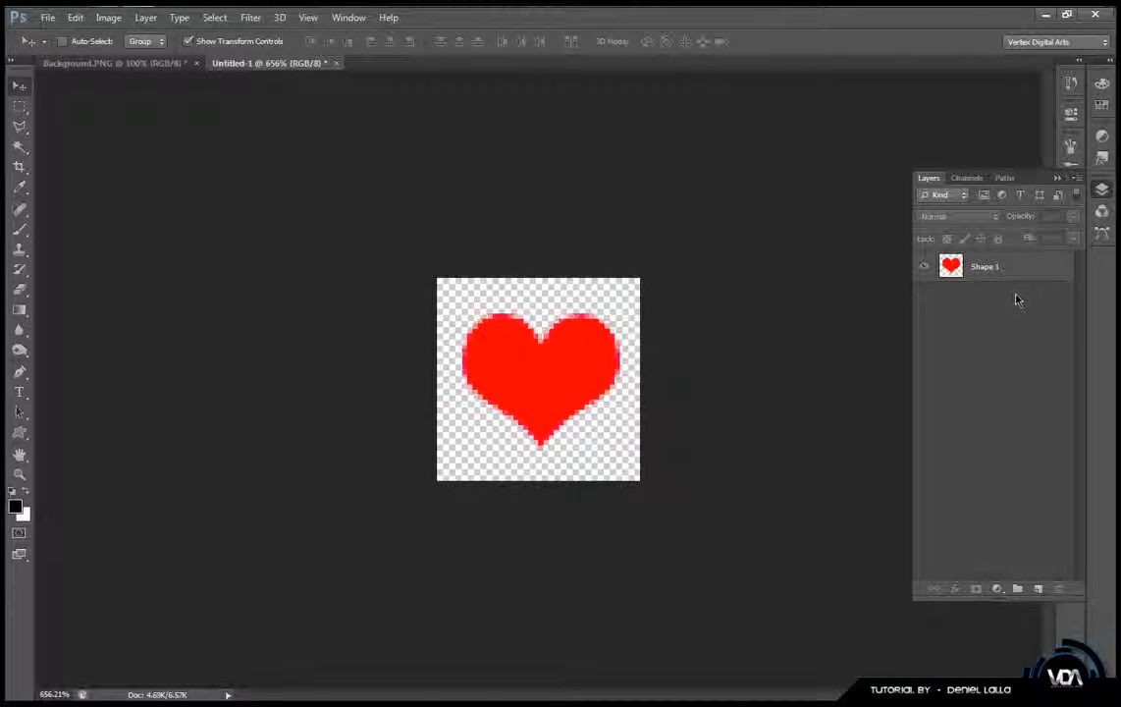
click(1017, 268)
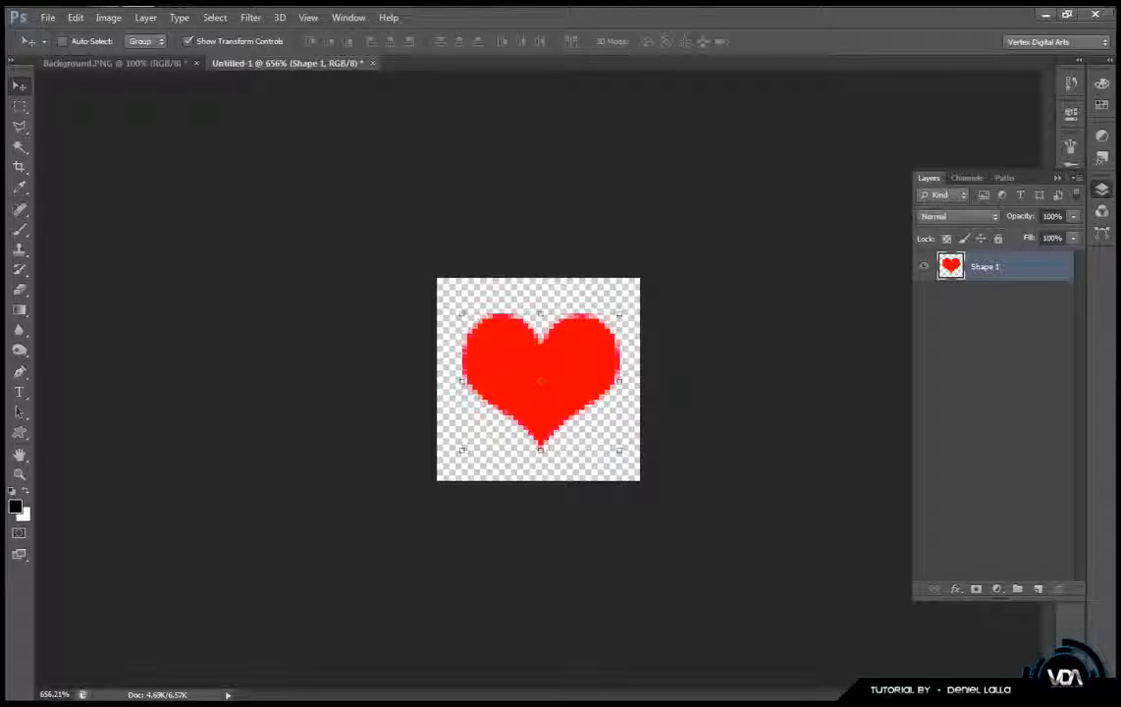
click(621, 313)
drag(620, 313, 625, 310)
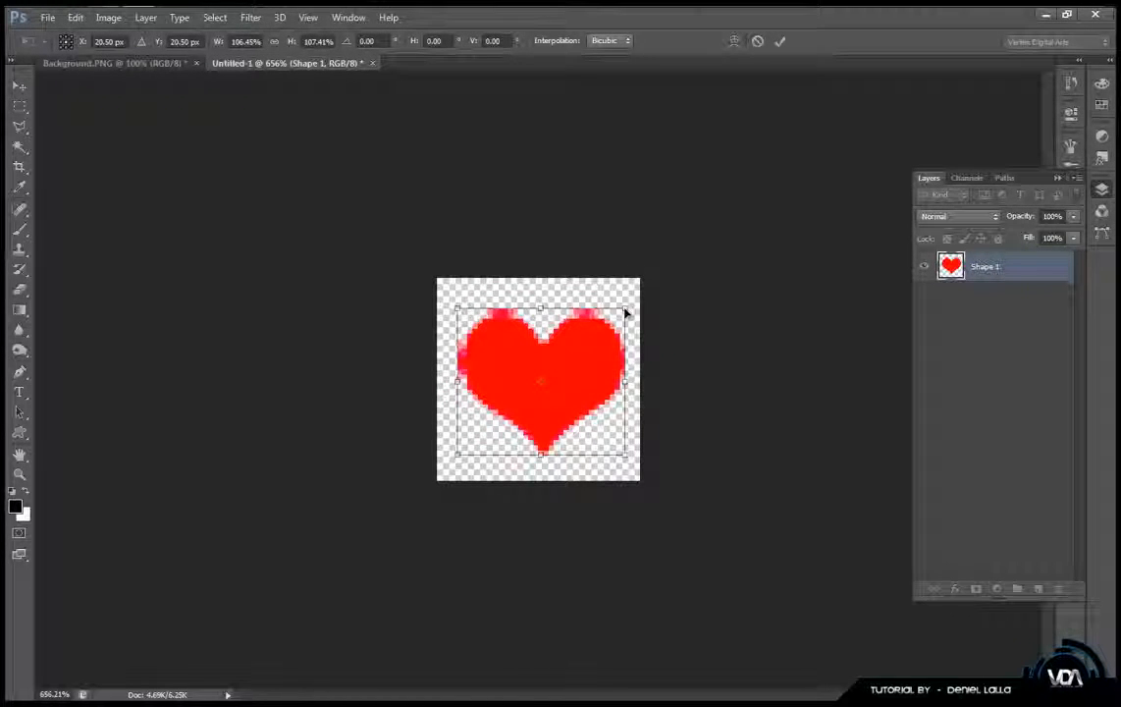
key(Return)
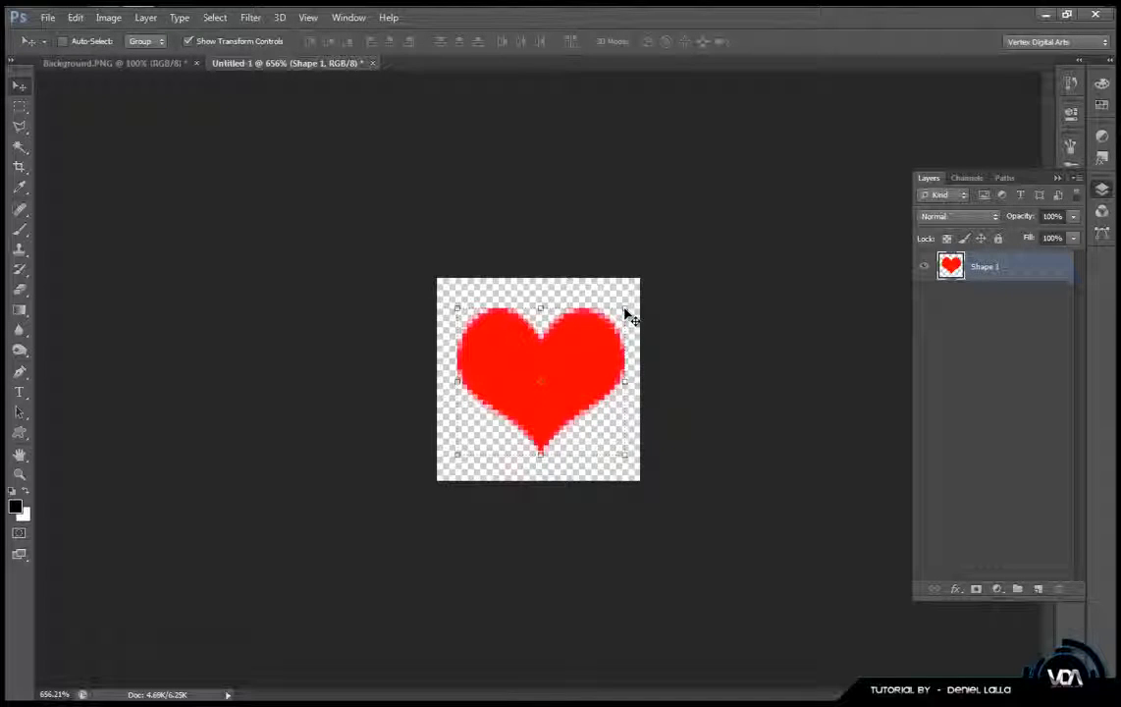
key(Left)
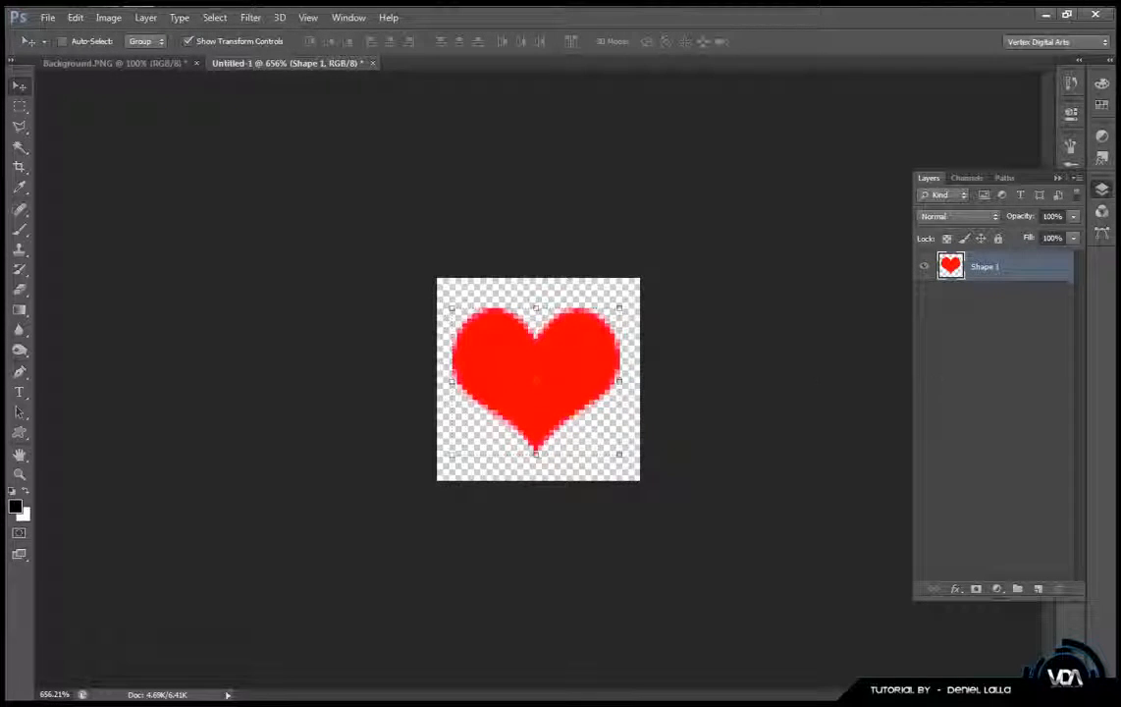
Add an Inner Shadow to the heart layer with 75% opacity and 0 px distance, increasing its size until the edges darken softly.
ctrl+click(716, 339)
click(1049, 271)
key(space)
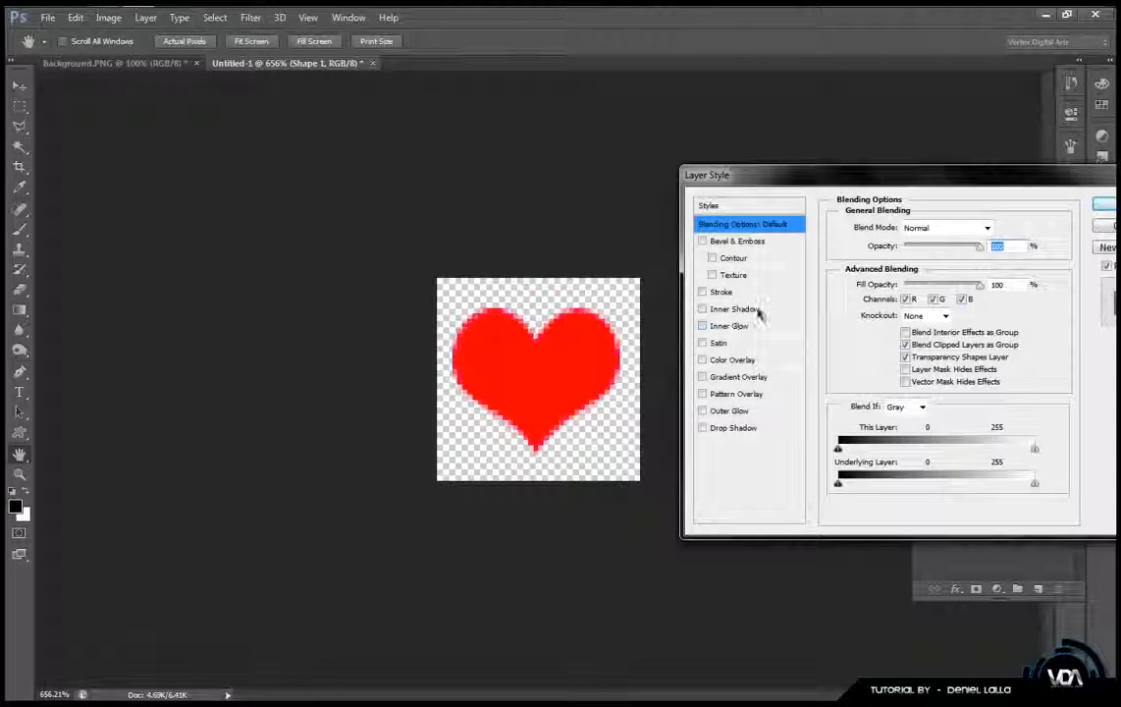
click(758, 311)
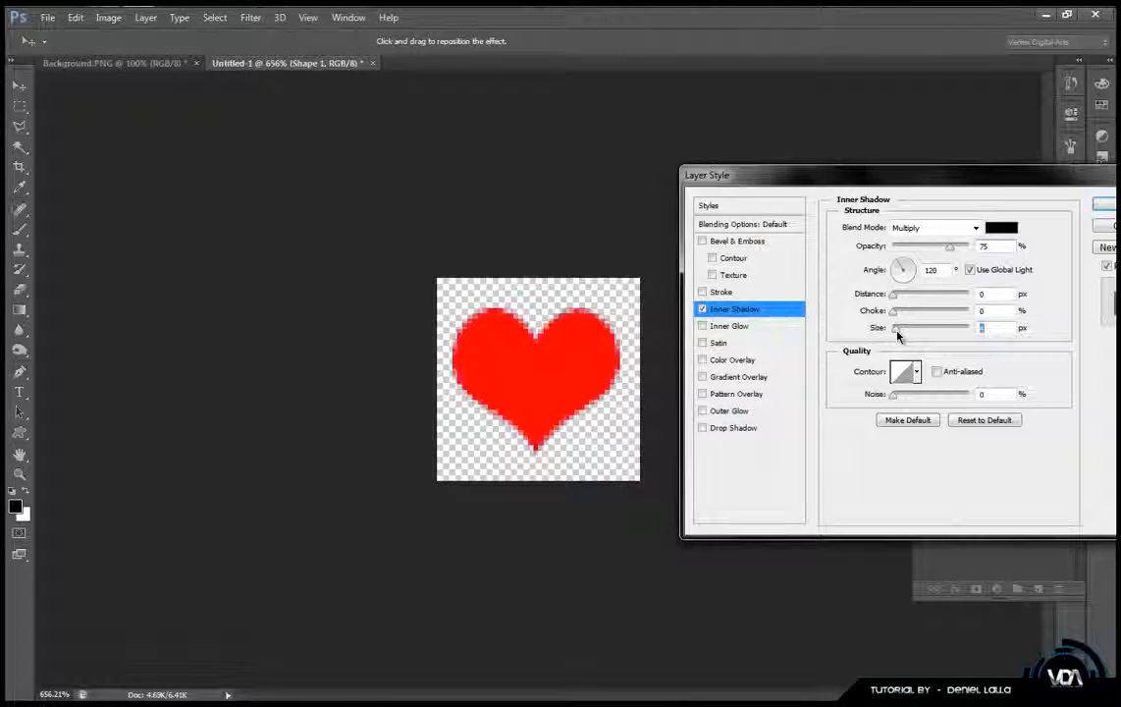
drag(896, 335, 902, 333)
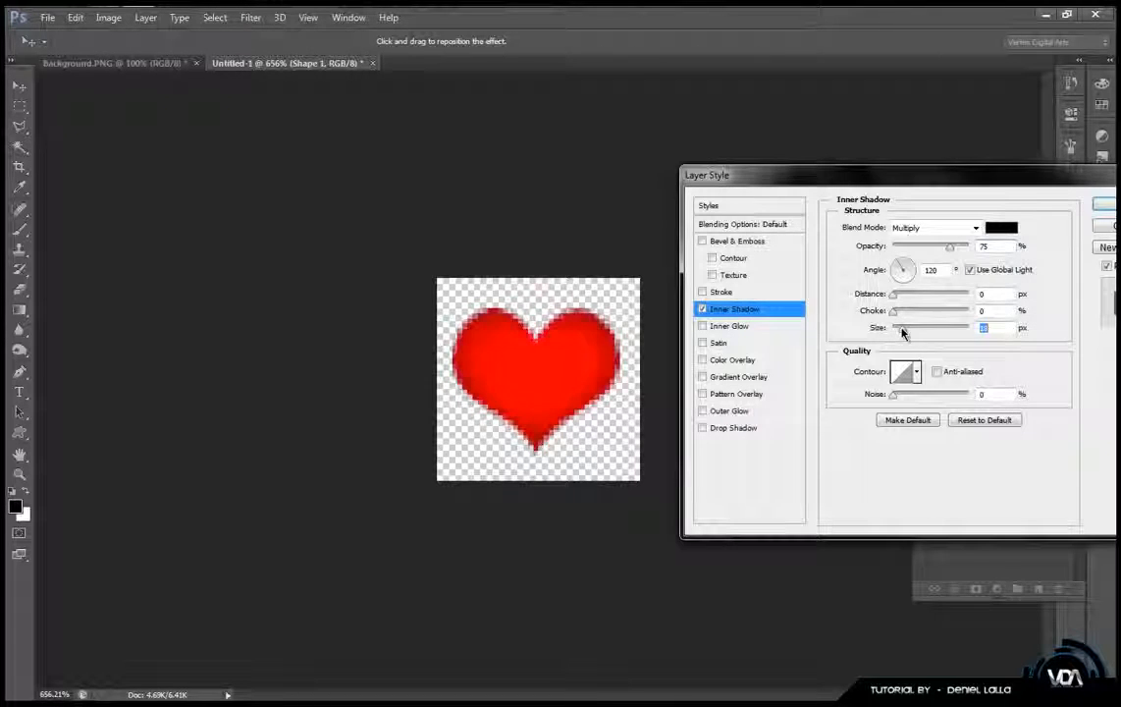
Add a small black Drop Shadow to the heart with 75% opacity and 0 px distance, and apply the layer style.
click(733, 427)
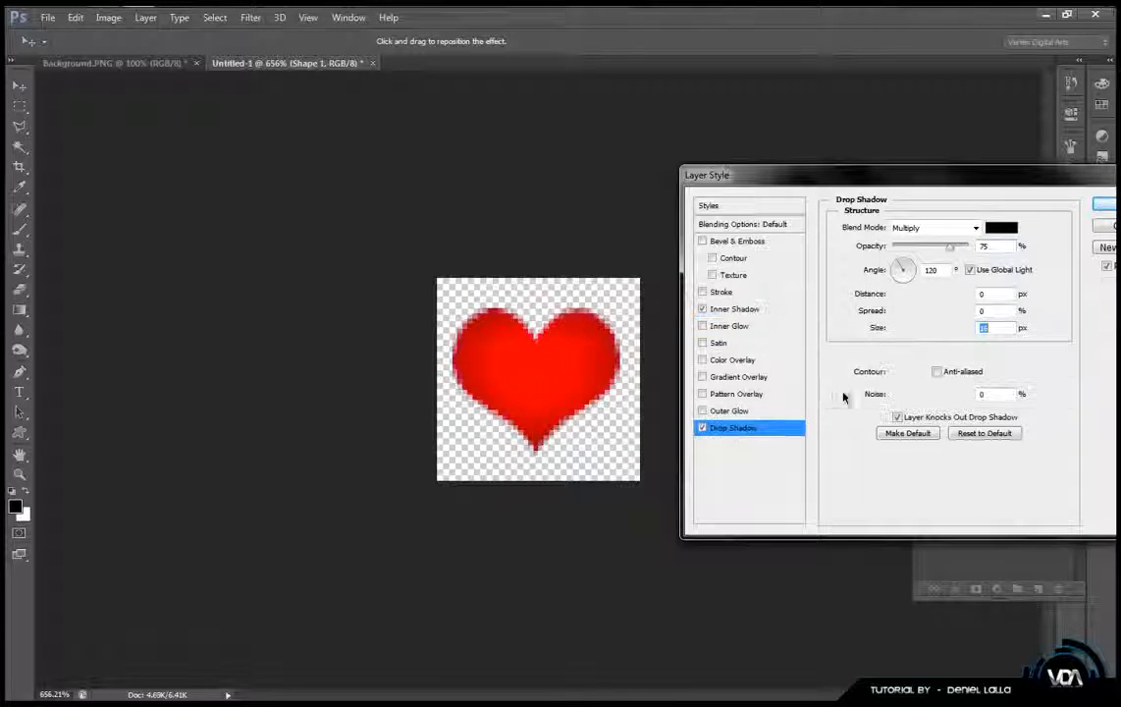
click(895, 336)
drag(896, 336, 898, 336)
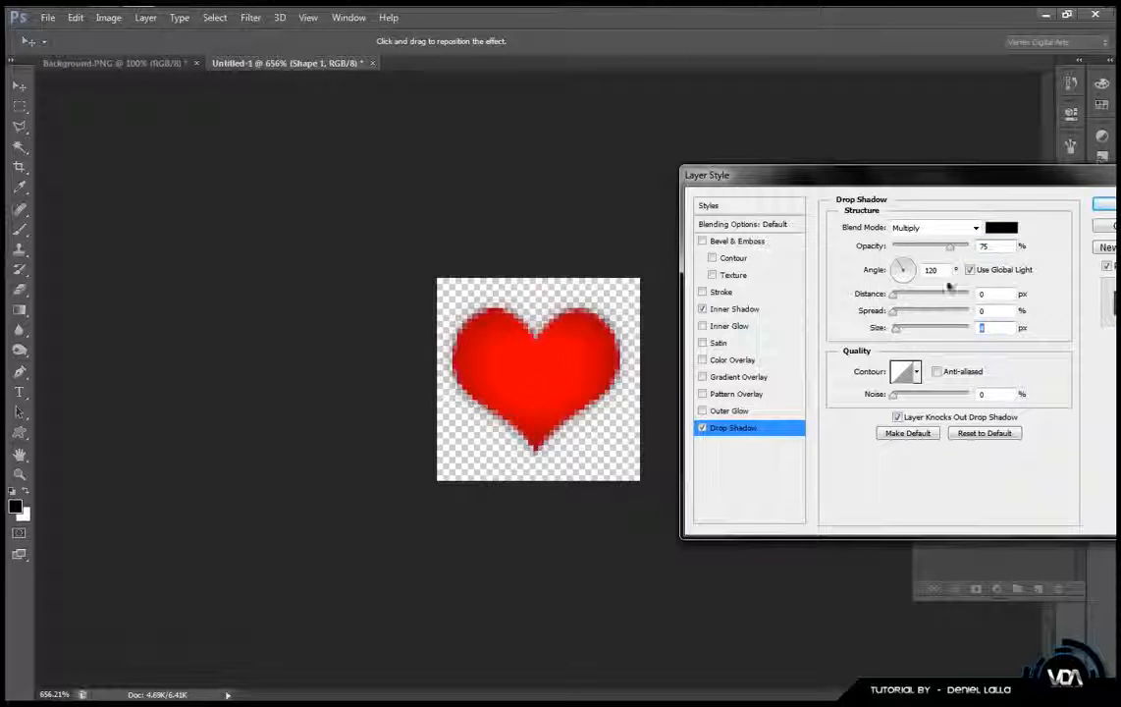
click(1106, 209)
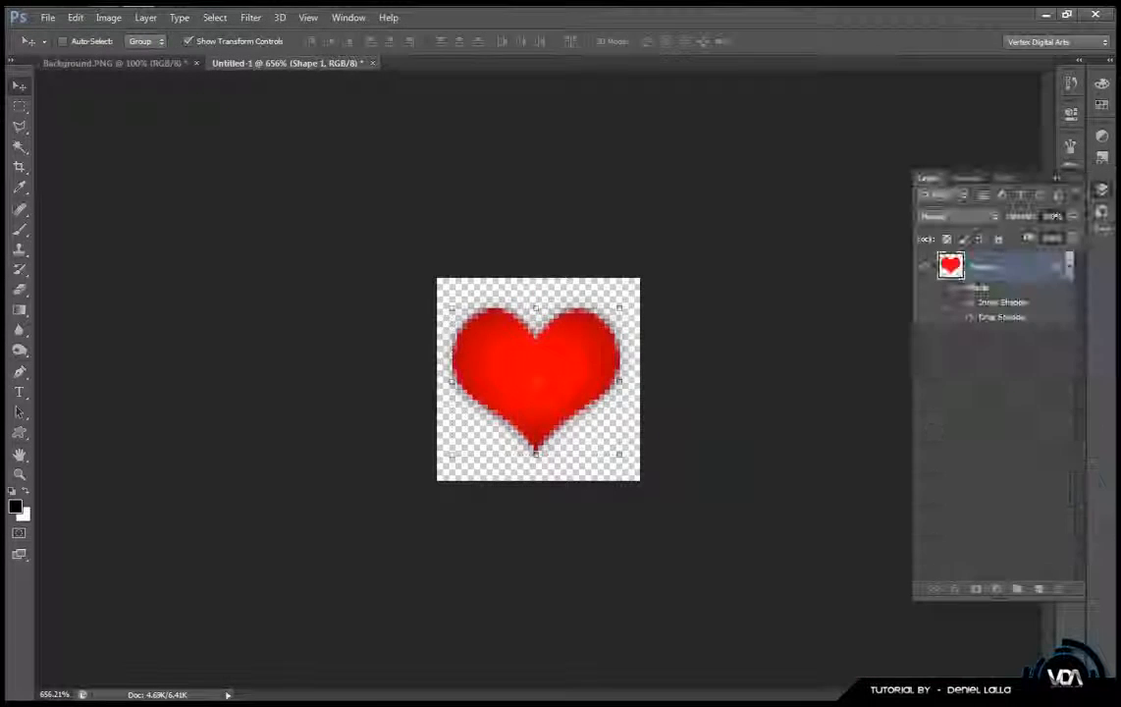
click(961, 413)
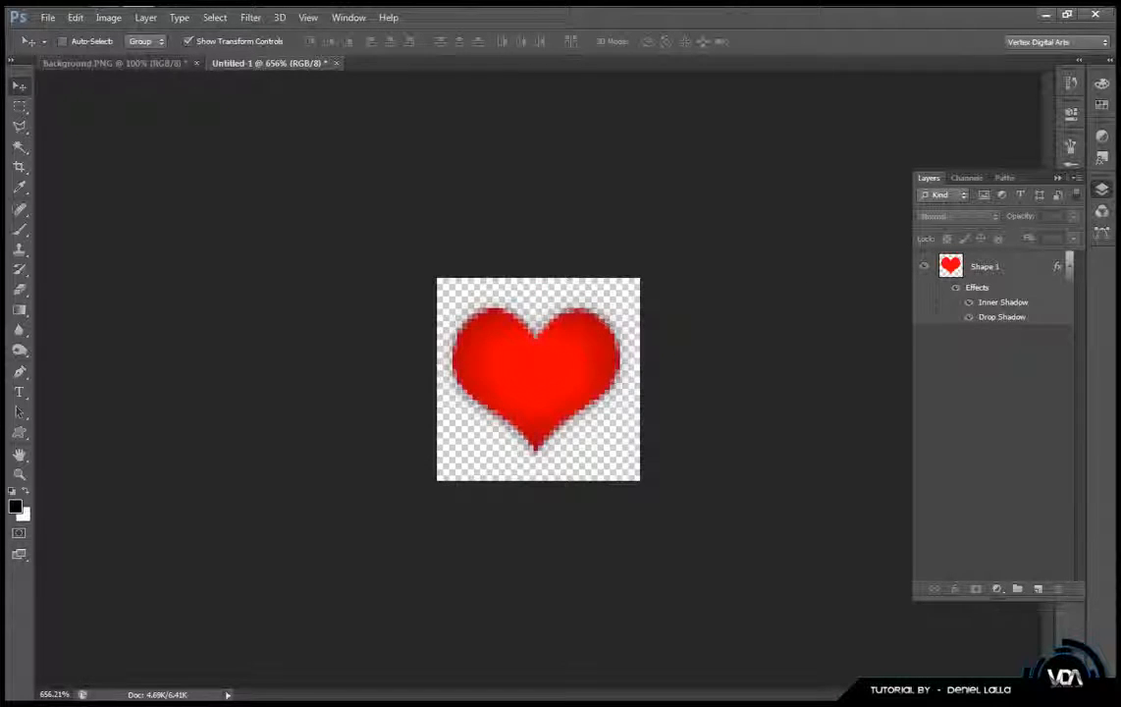
click(47, 17)
click(80, 202)
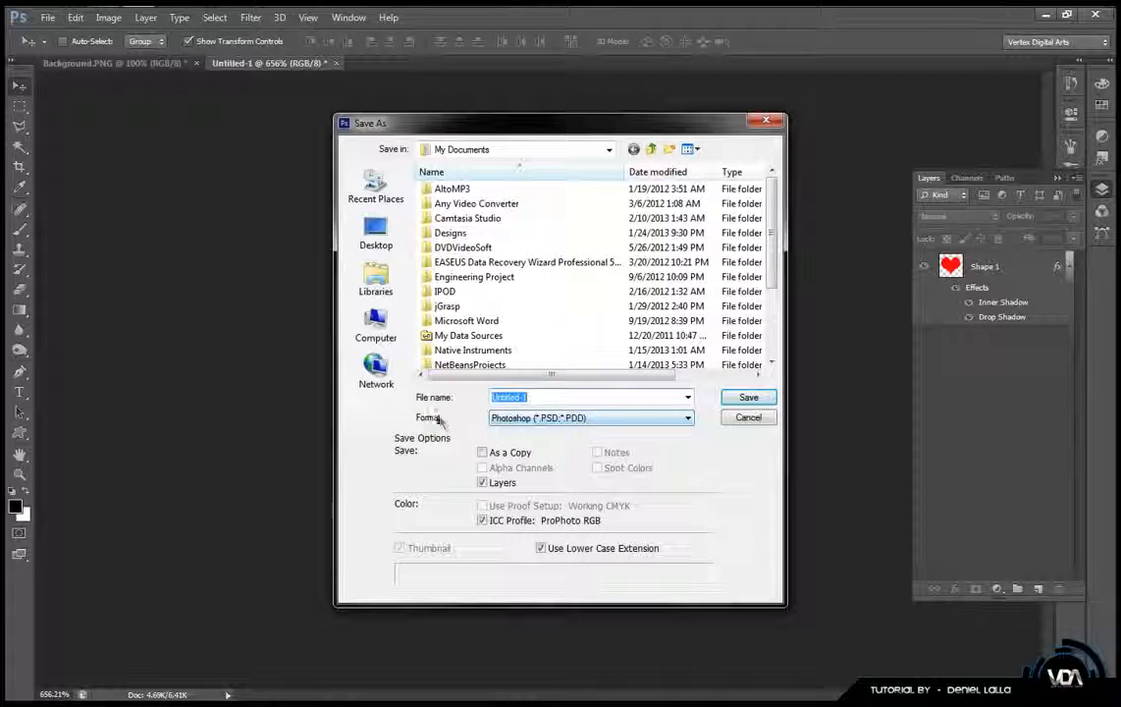
click(589, 417)
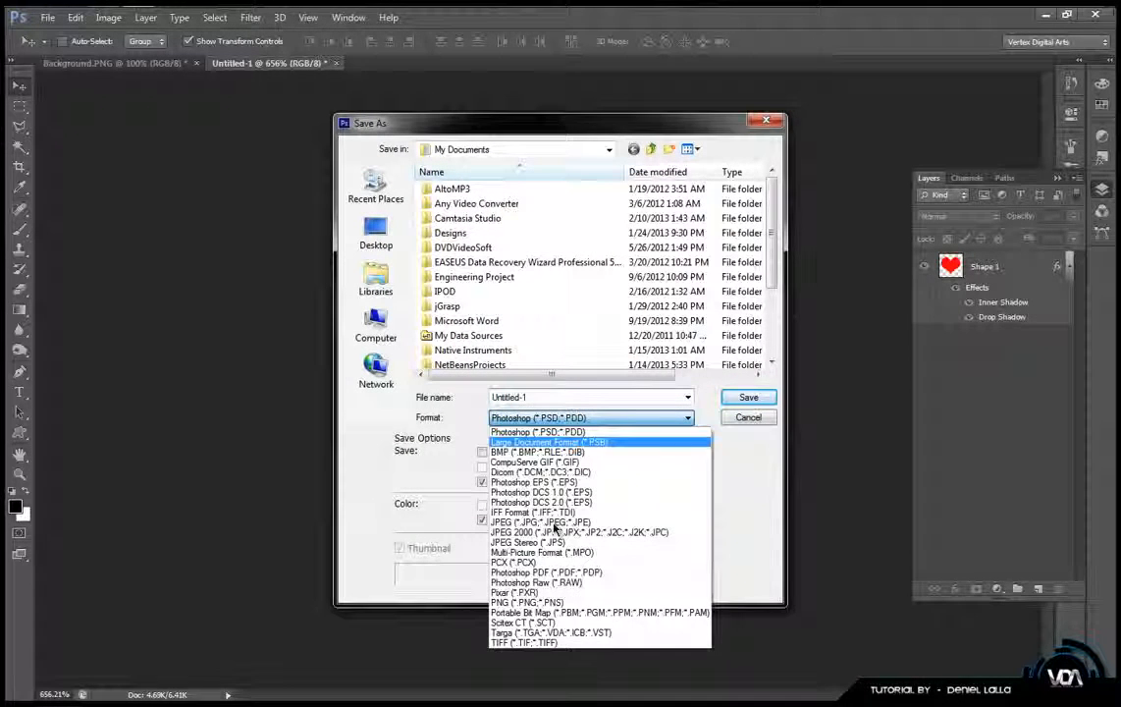
click(547, 603)
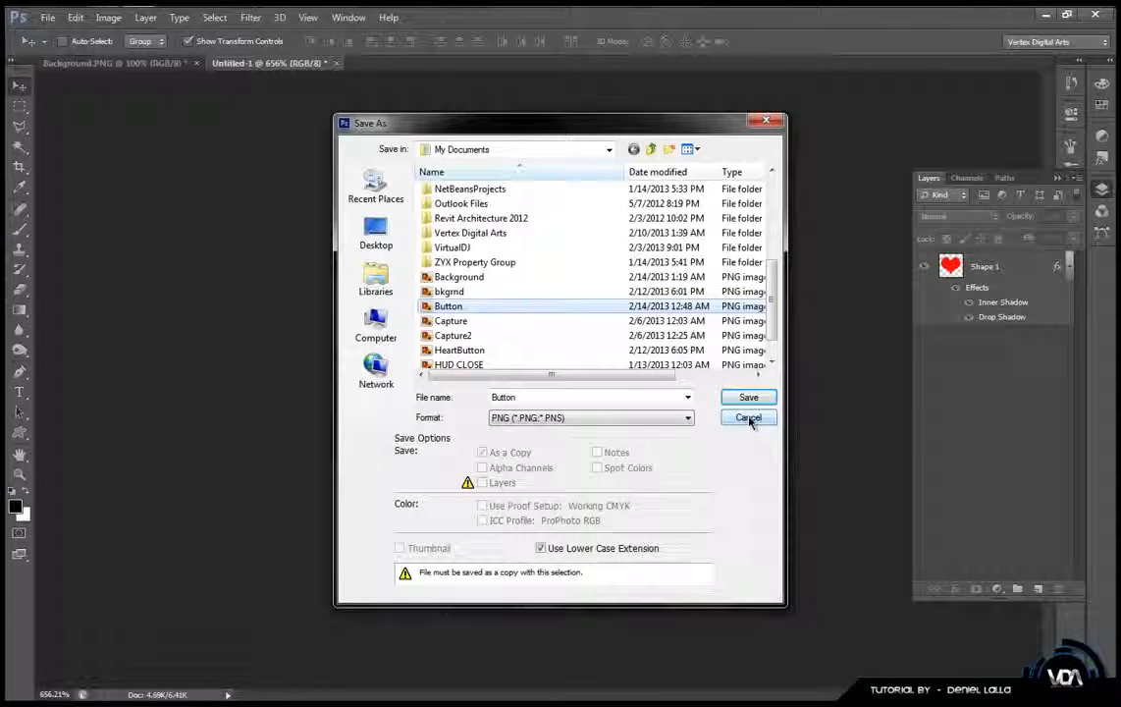
click(748, 419)
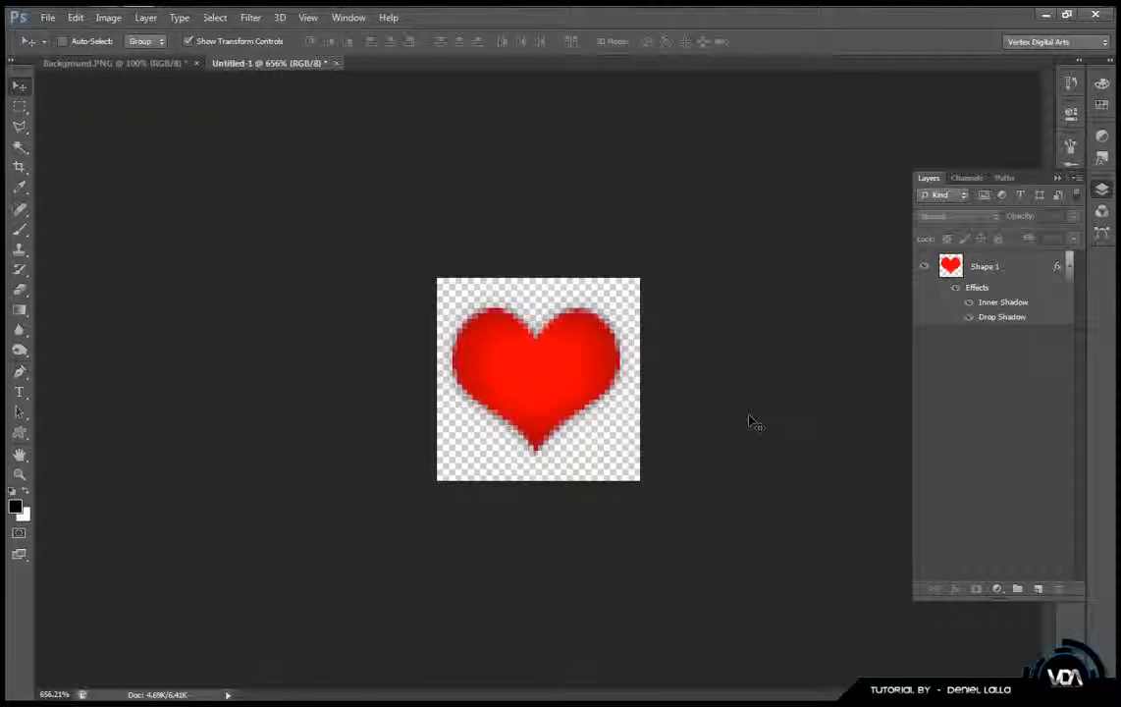
Close the heart document without saving and save the red background as a PNG over Background.png with Smallest / Slow compression.
click(336, 62)
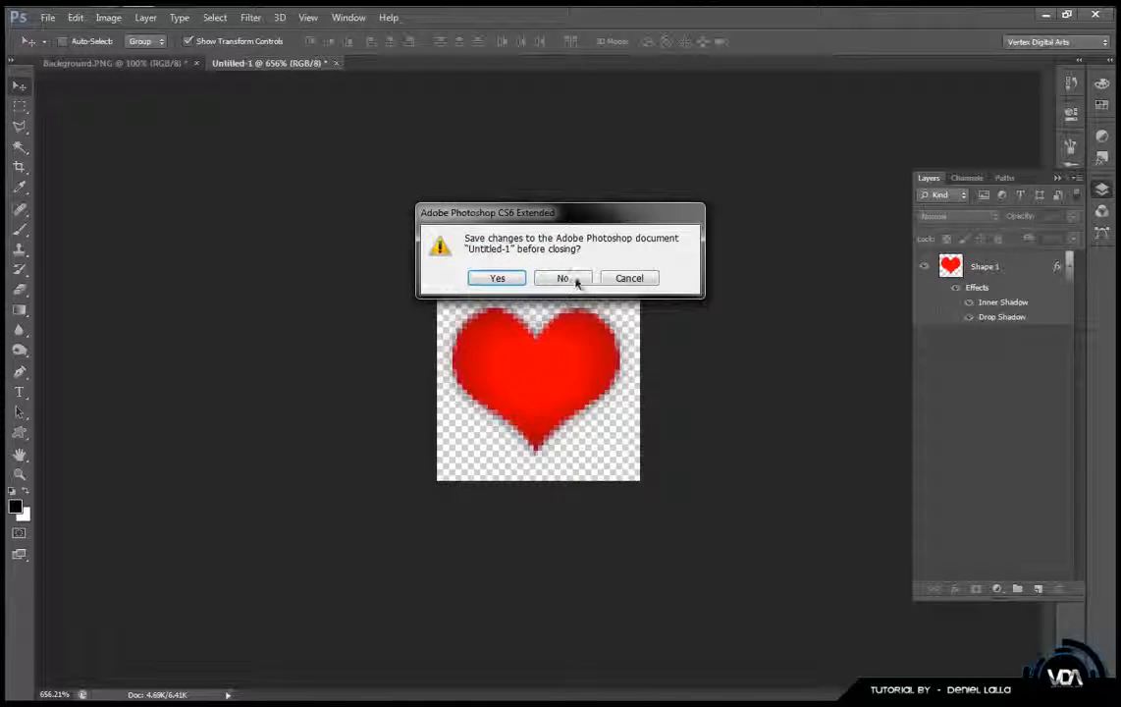
click(571, 280)
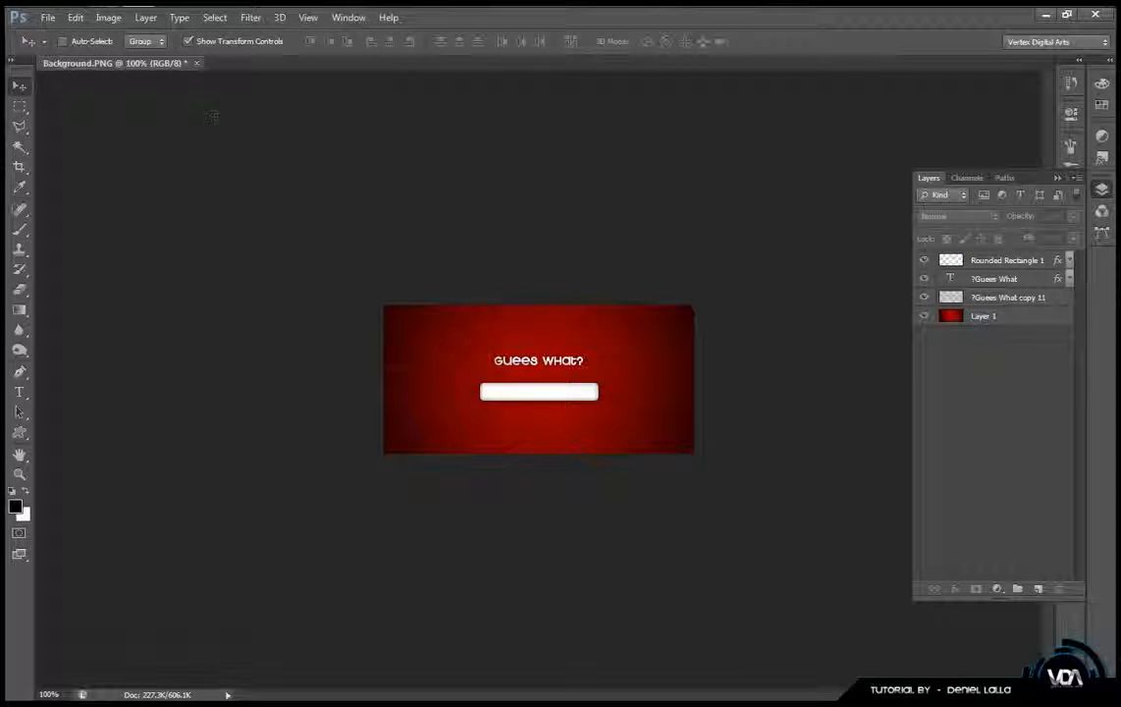
click(47, 16)
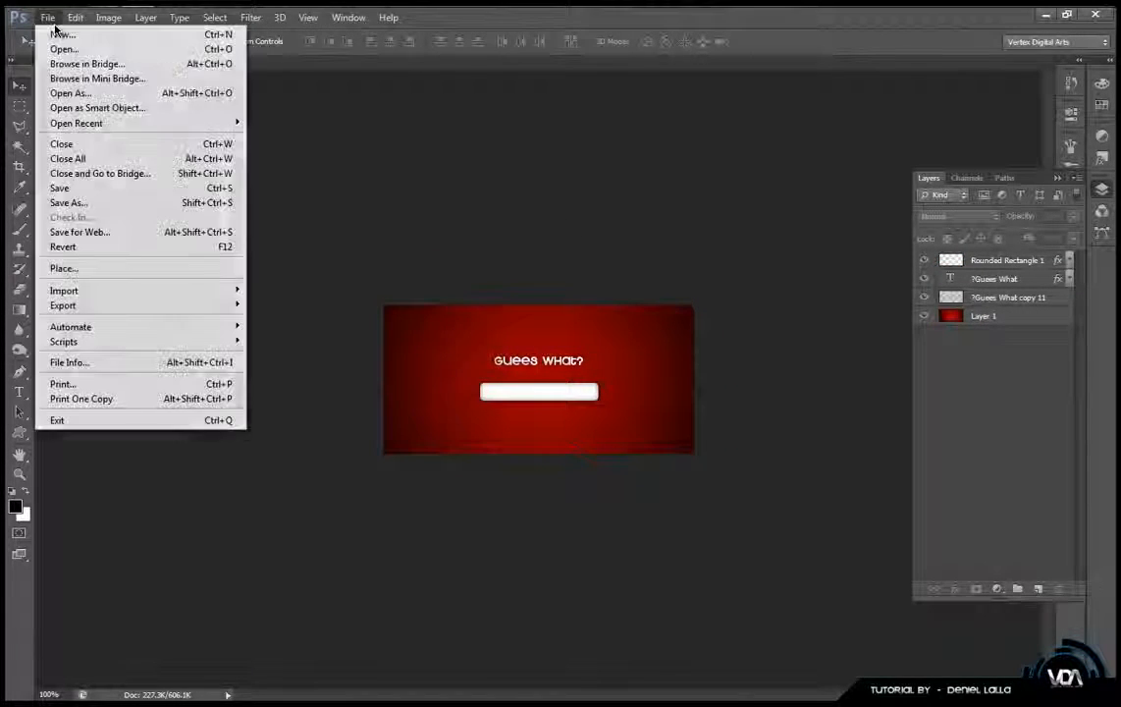
click(72, 200)
click(737, 395)
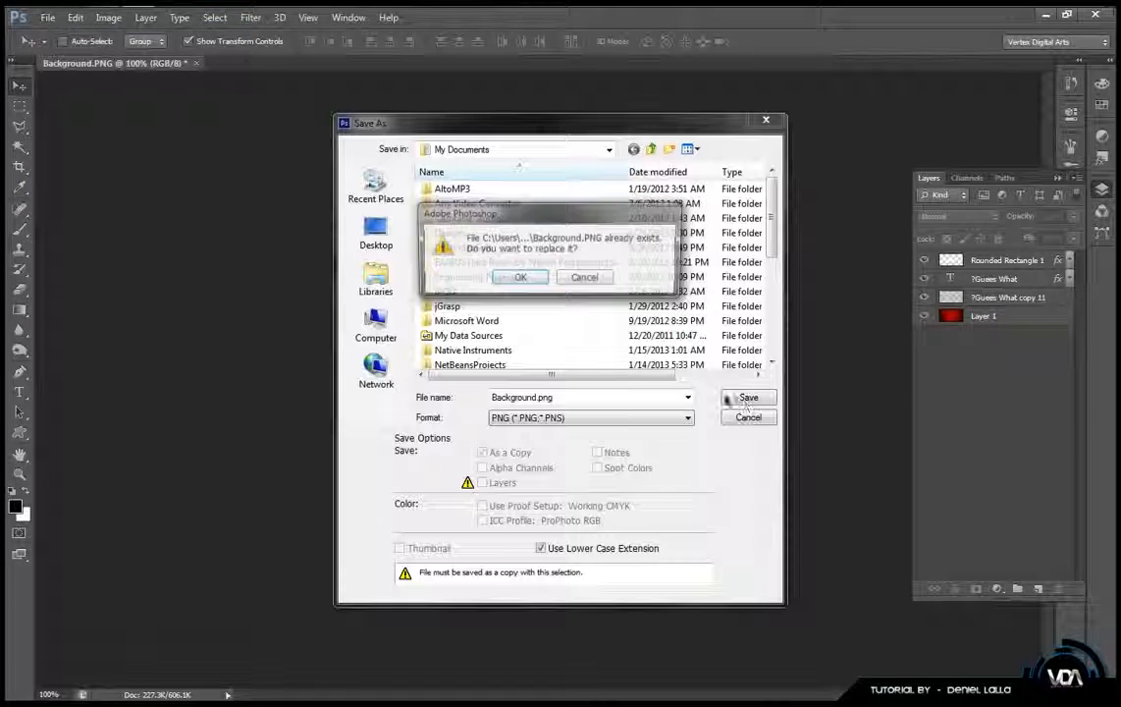
click(513, 279)
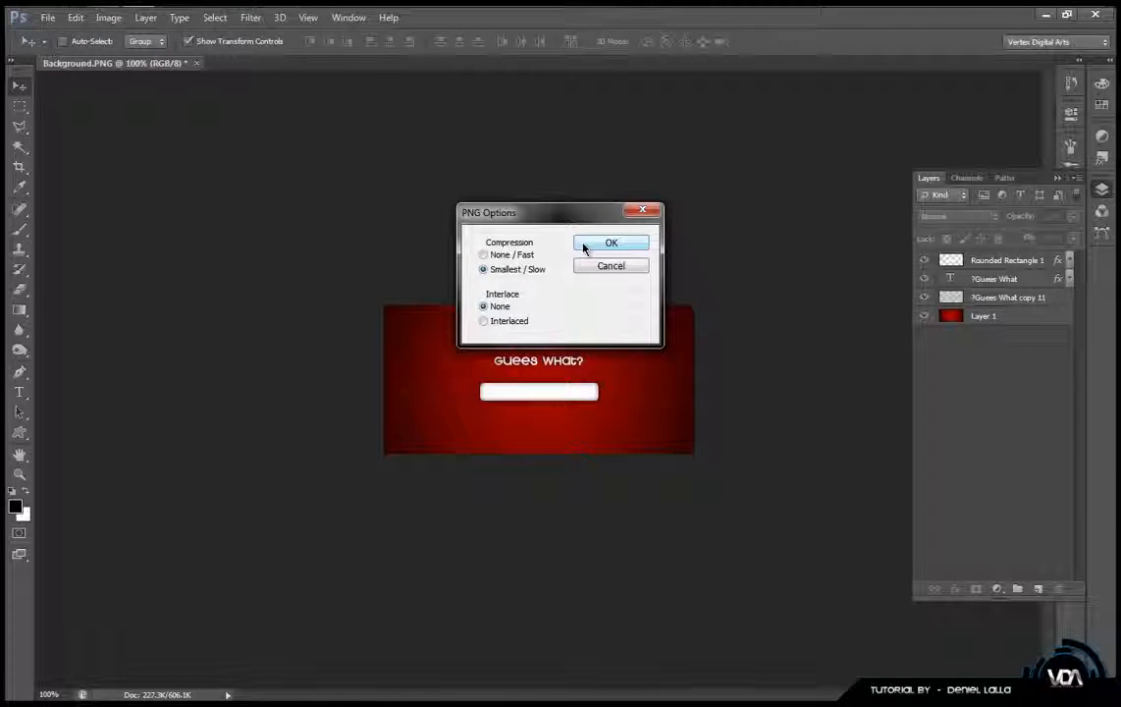
click(615, 245)
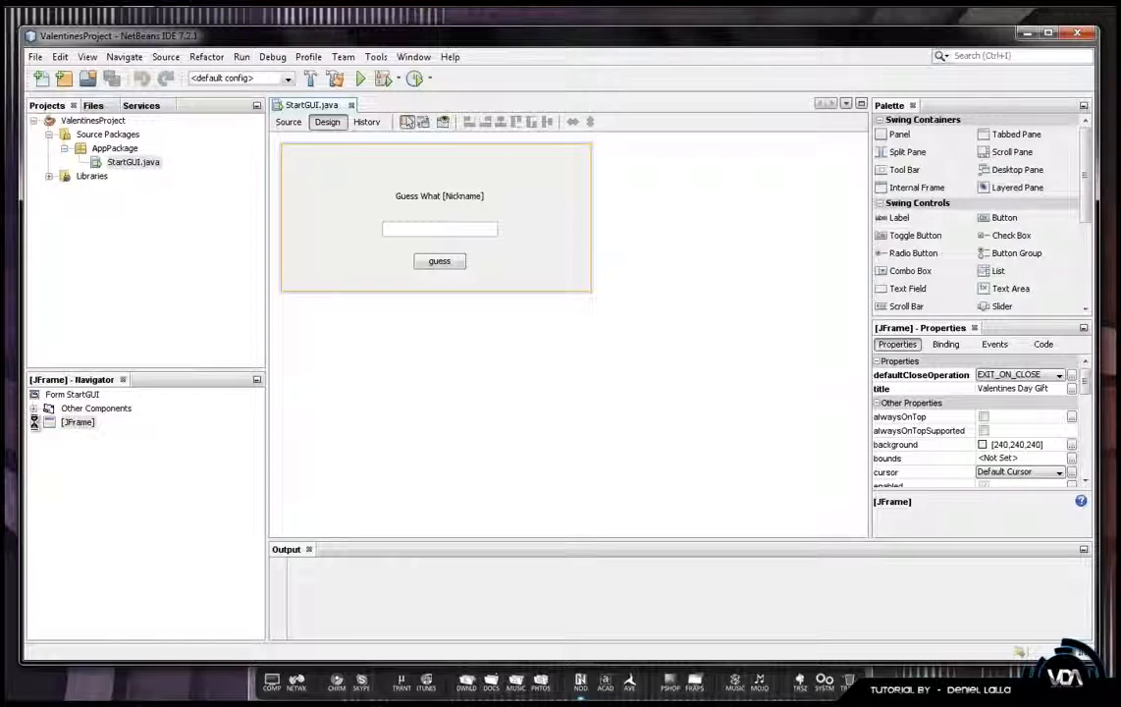
Expand the form's component tree and delete the "Guess What [Nickname]" label from the frame.
double_click(78, 424)
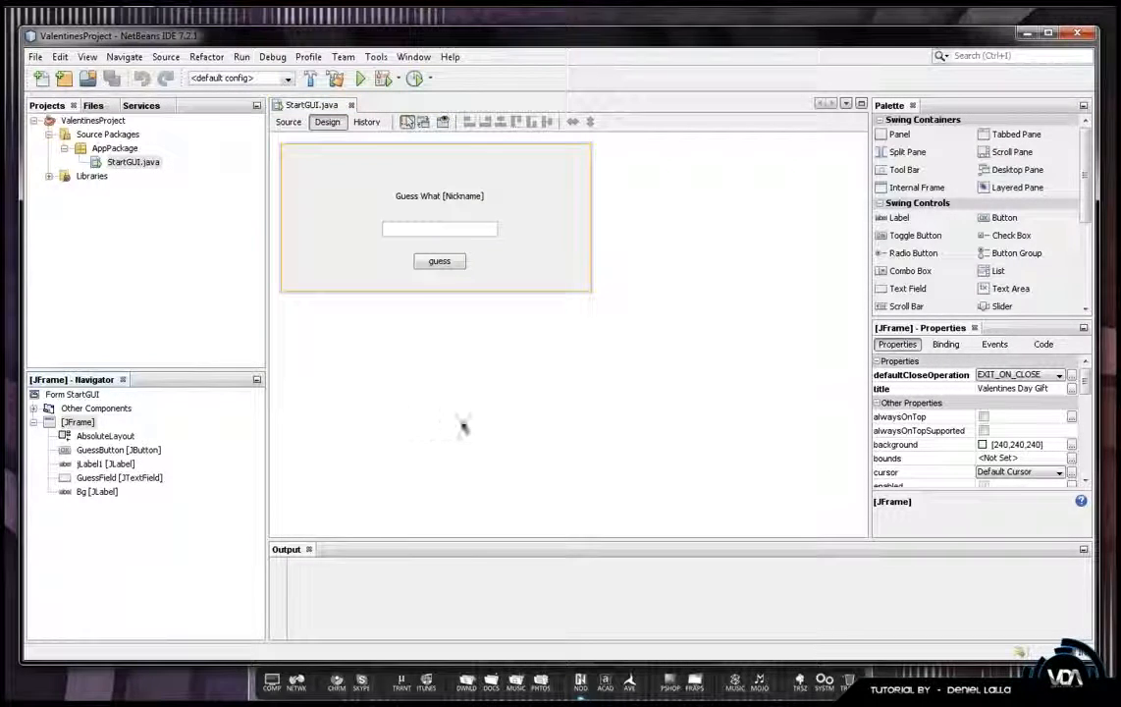
click(462, 198)
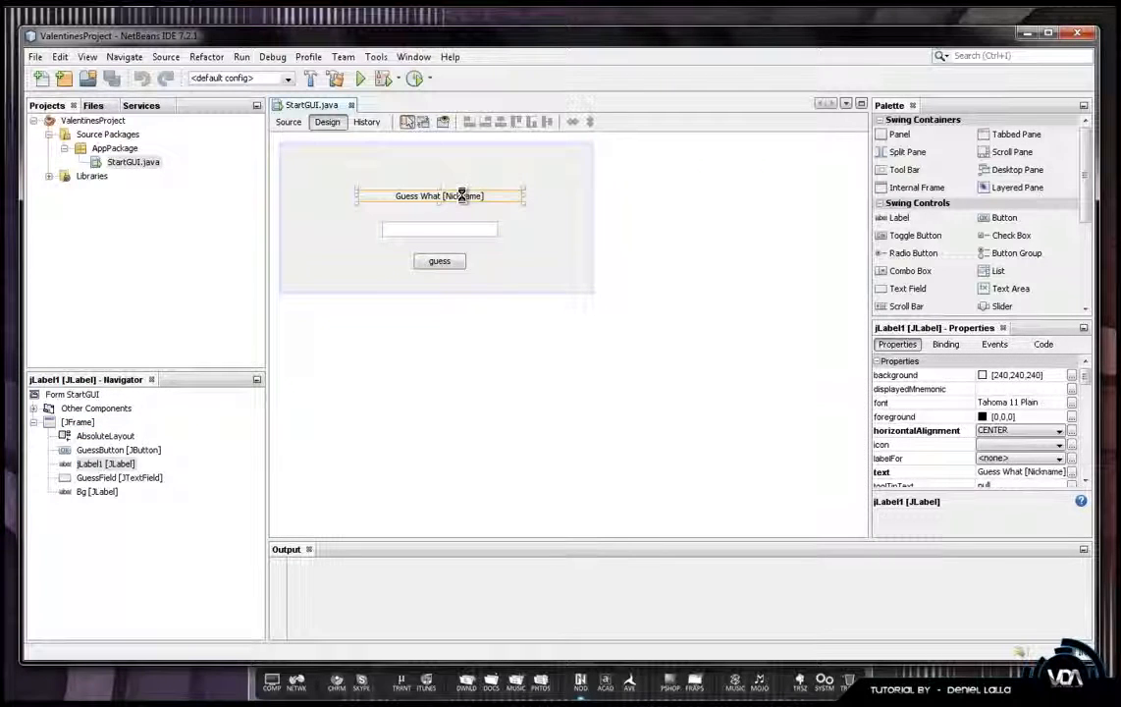
click(492, 205)
key(Delete)
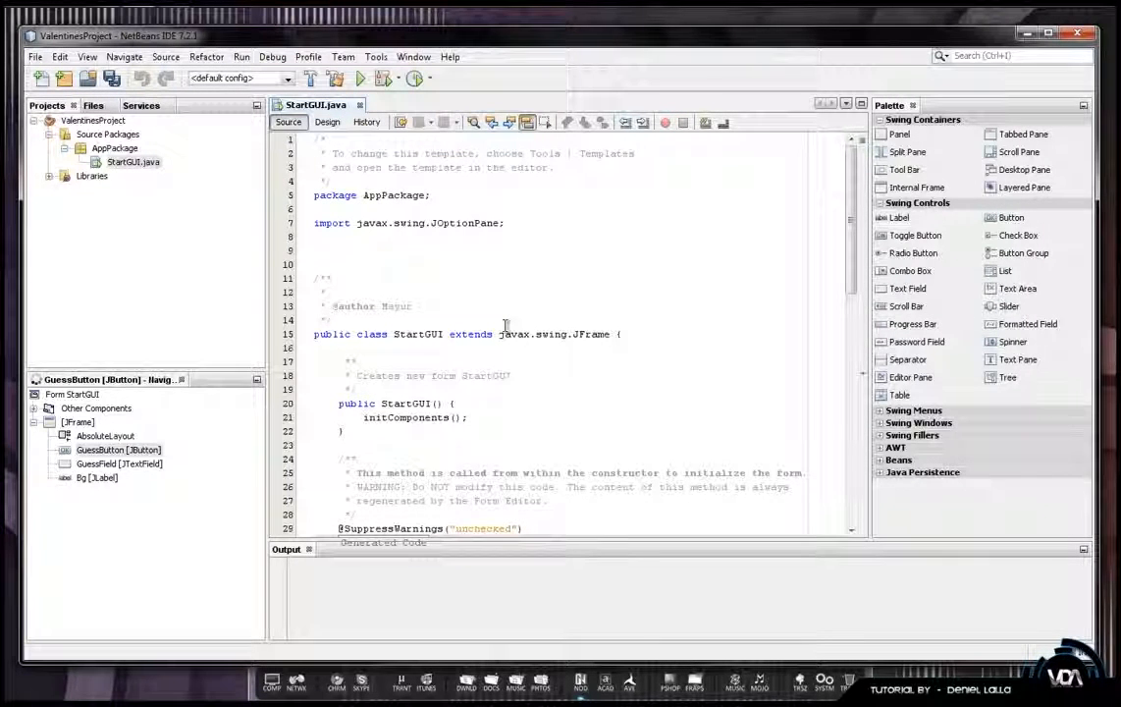
Copy the whole if/else block inside the GuessButtonActionPerformed method of StartGUI.java.
scroll(371, 358, down, 13)
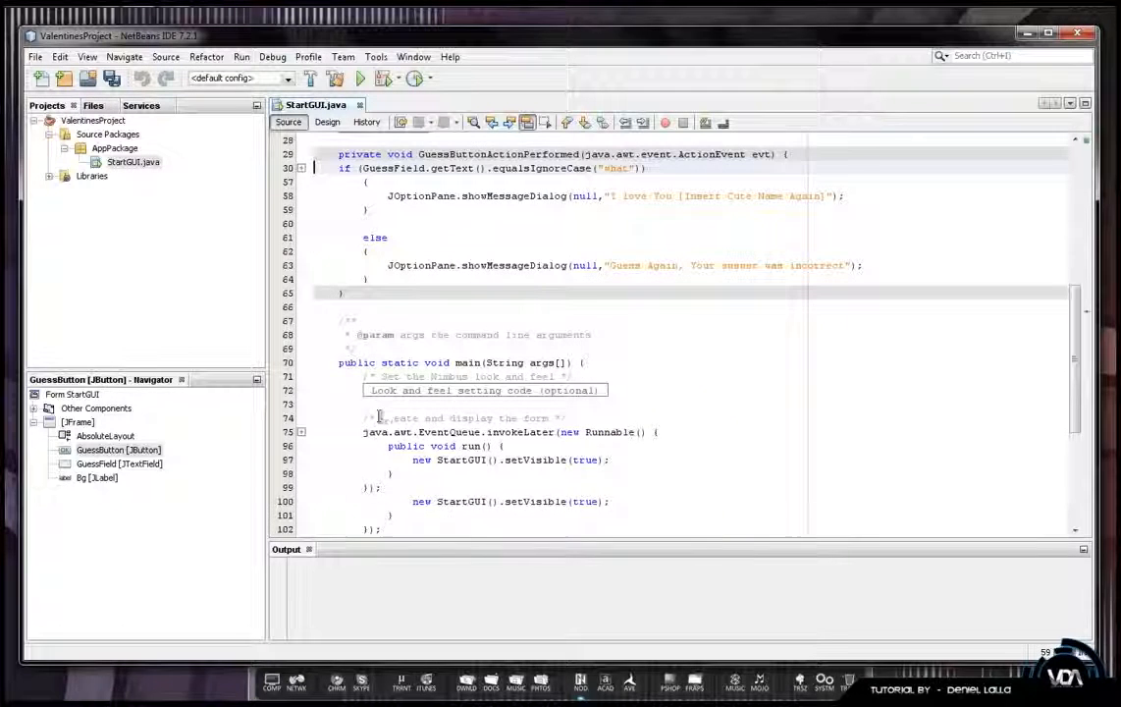
drag(316, 292, 339, 166)
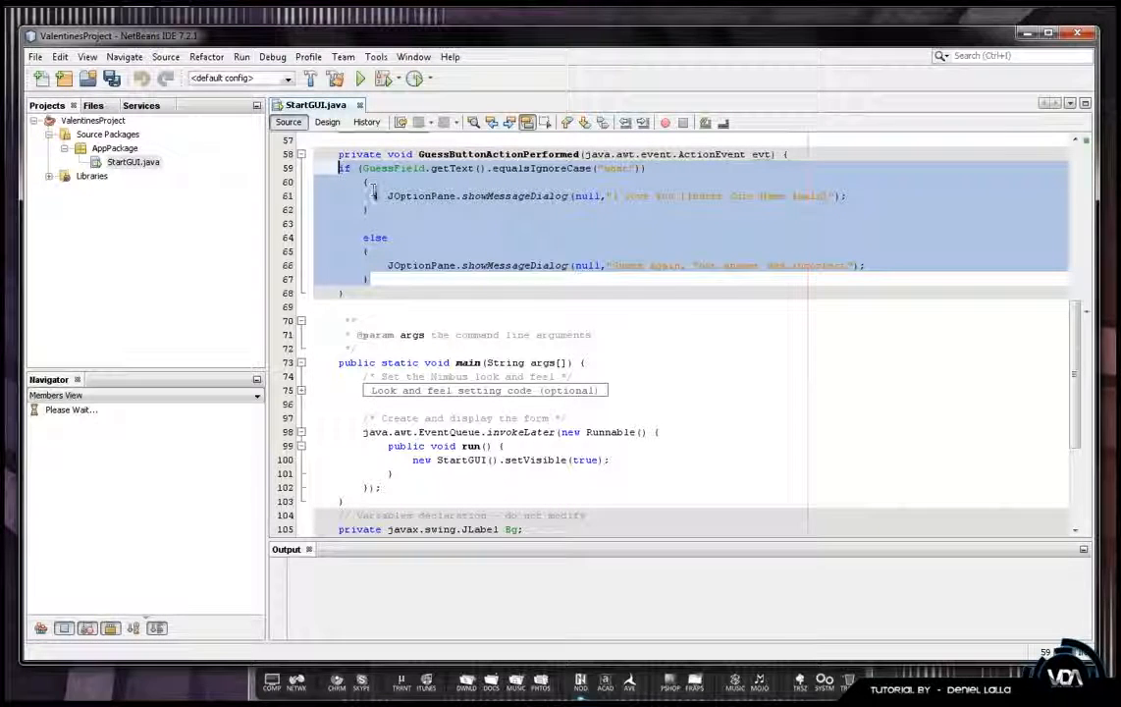
right_click(417, 268)
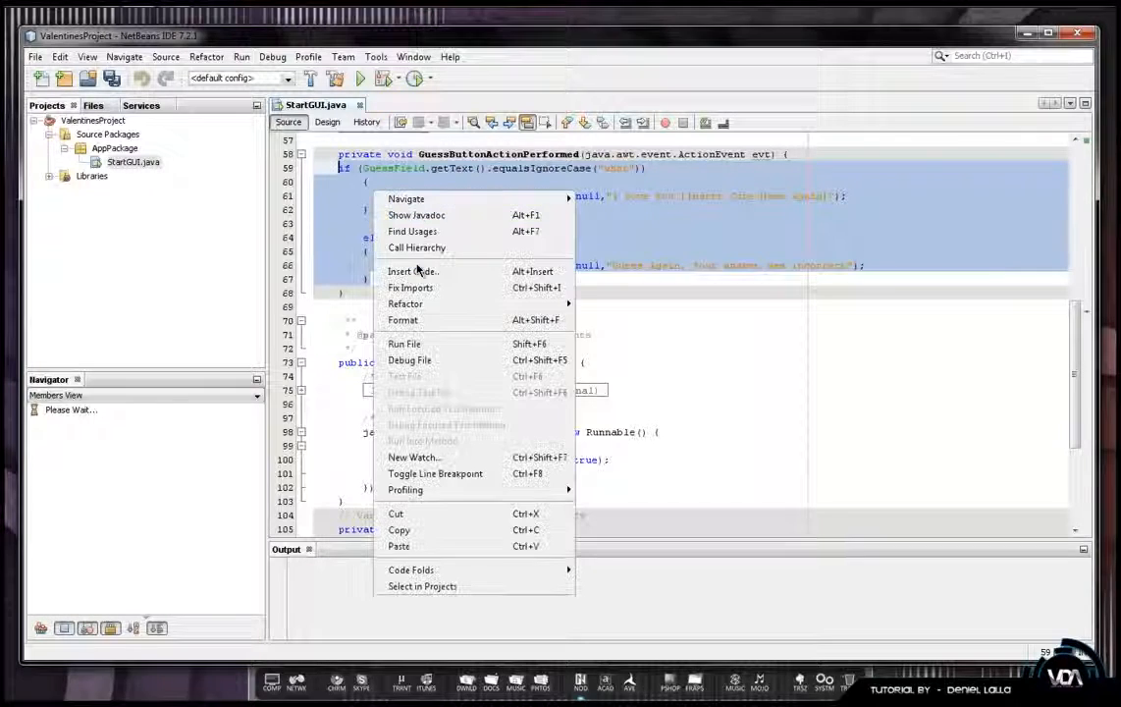
click(426, 531)
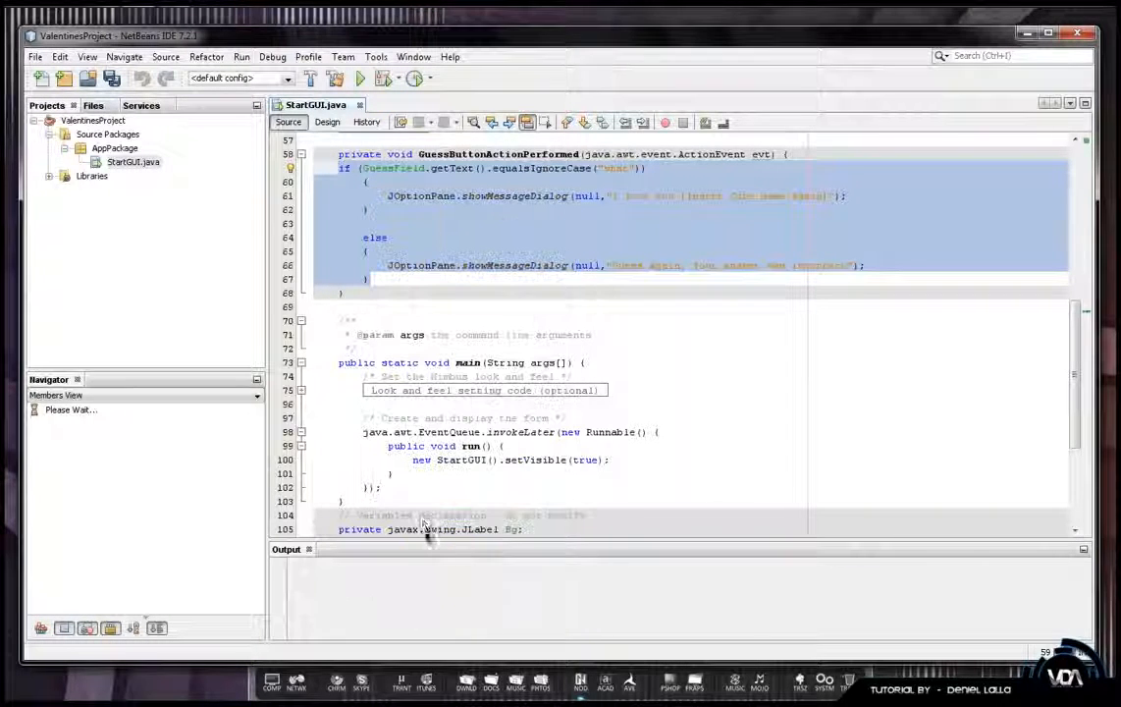
Return to the form design and delete the guess button from the frame.
click(327, 122)
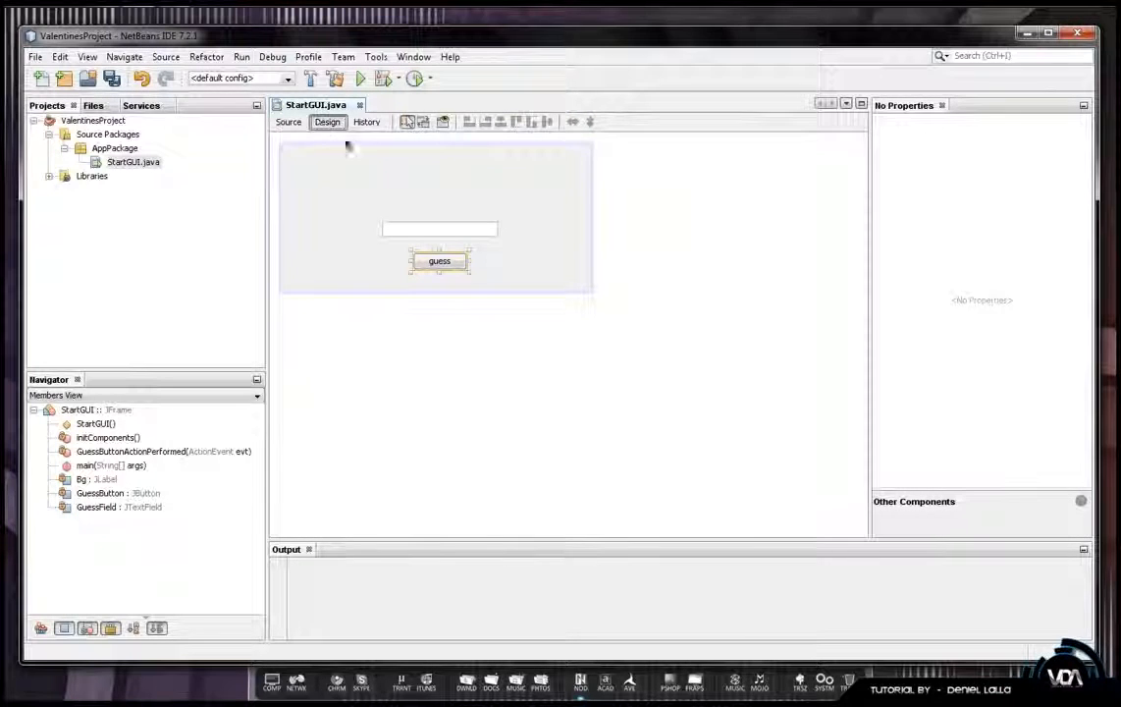
click(541, 307)
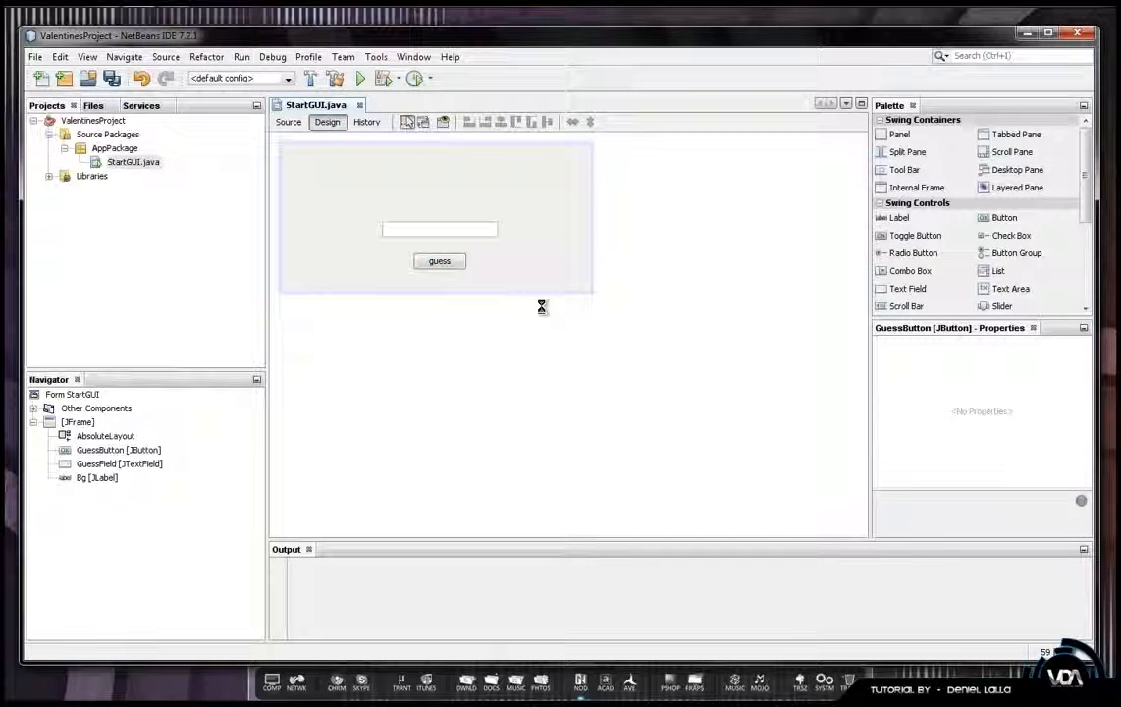
click(461, 260)
key(Delete)
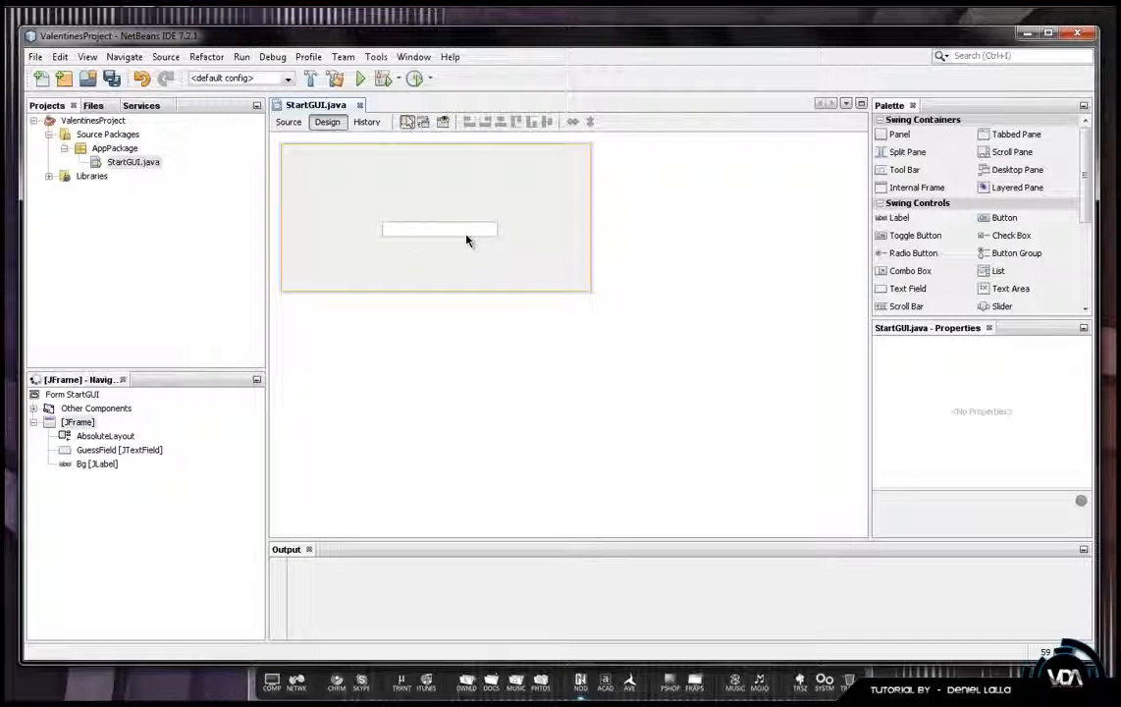
click(734, 257)
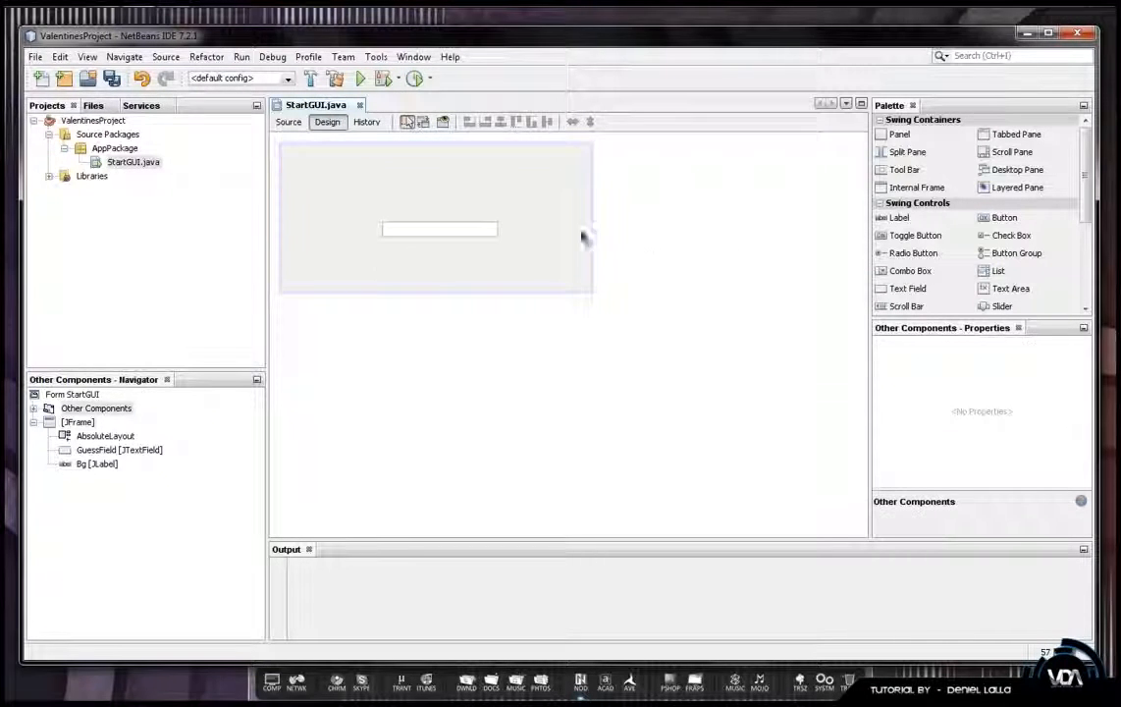
Switch to the Documents library window and add the Background and Button PNG images to the project's AppPackage.
click(93, 464)
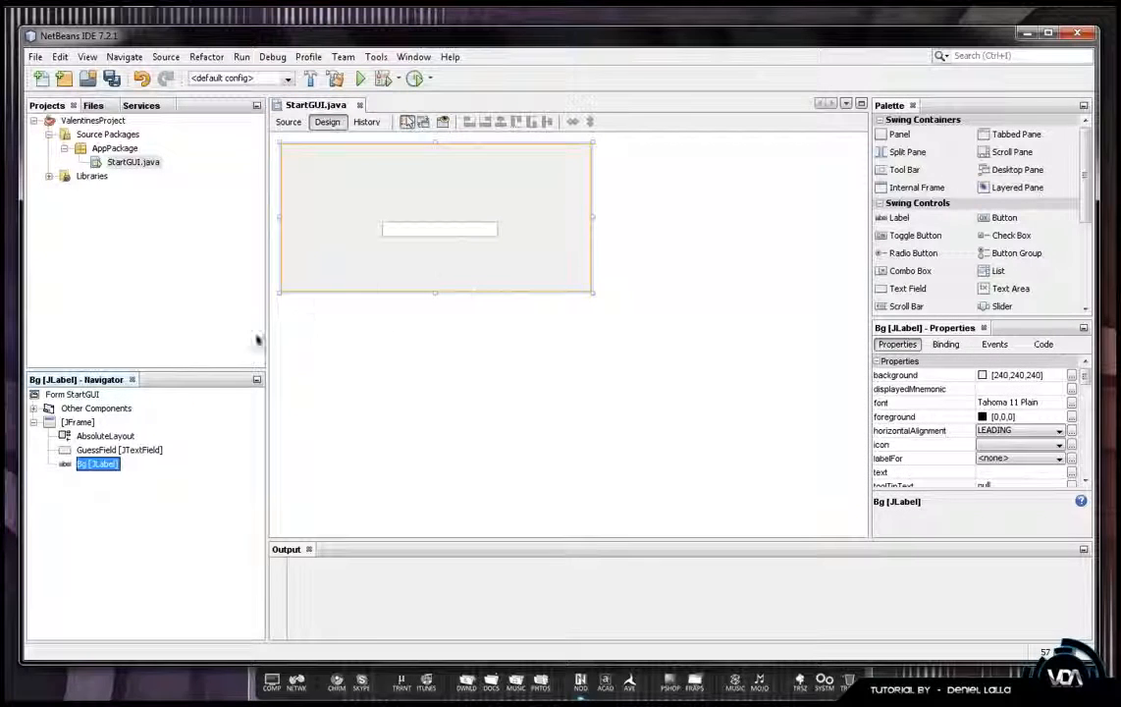
click(134, 162)
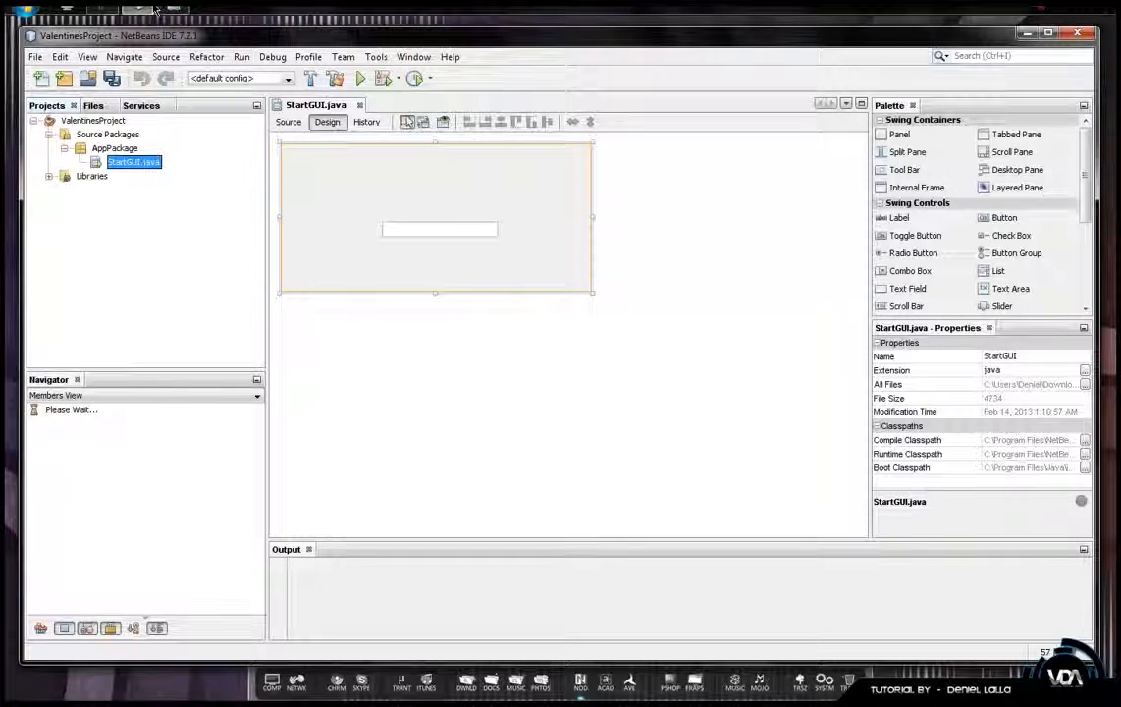
mouse_move(173, 13)
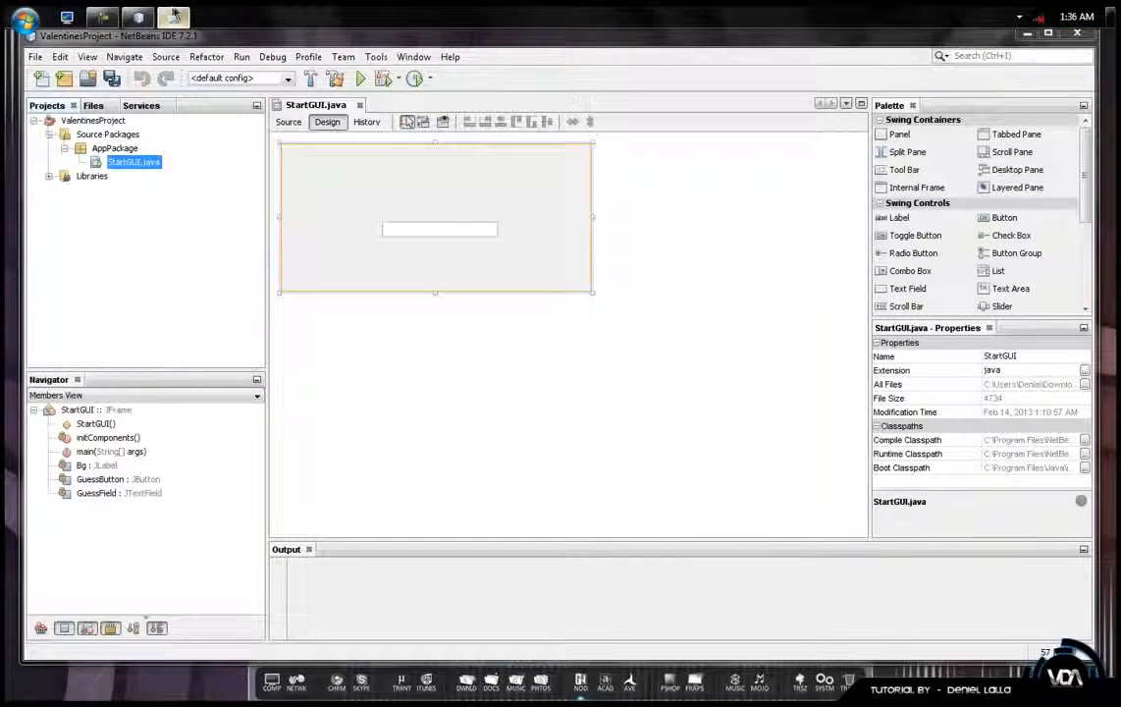
click(172, 14)
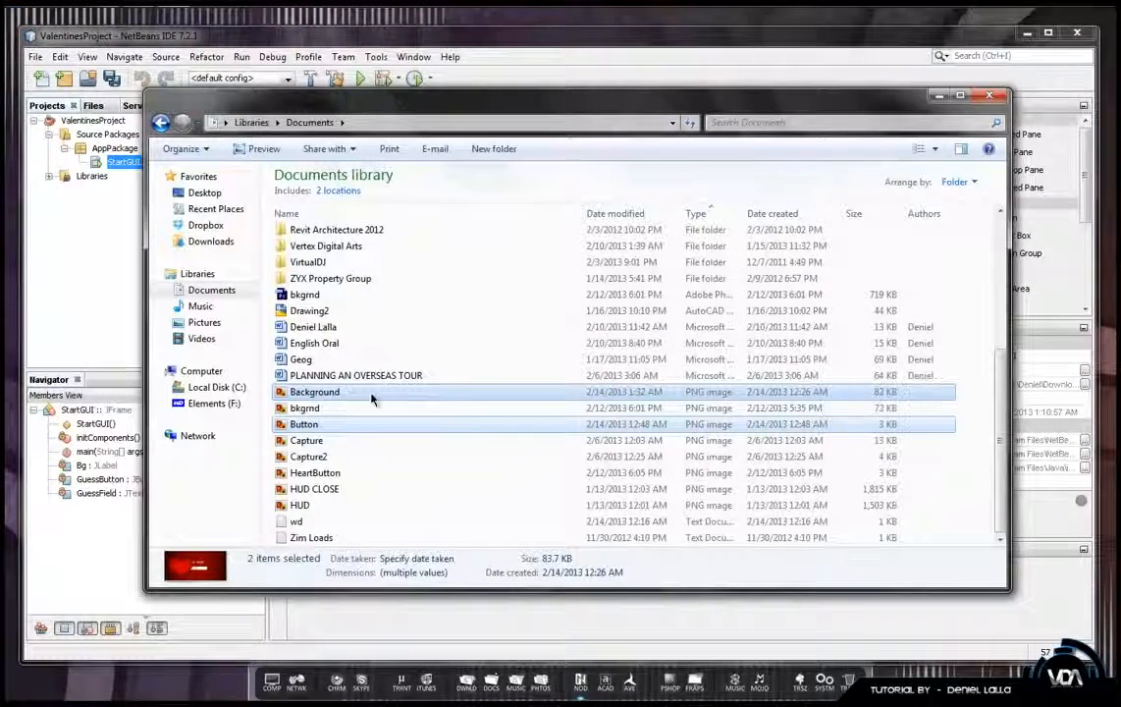
drag(342, 384, 126, 156)
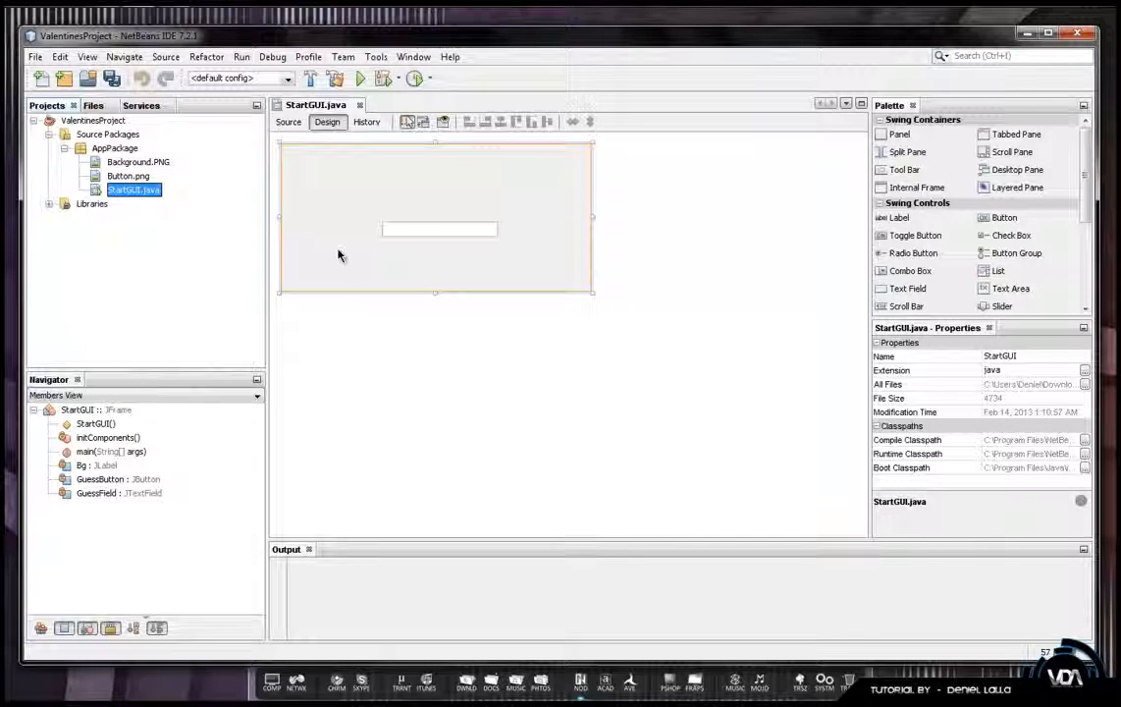
Set the Bg label's icon to Background.PNG, chosen as an image within the project's AppPackage.
click(787, 418)
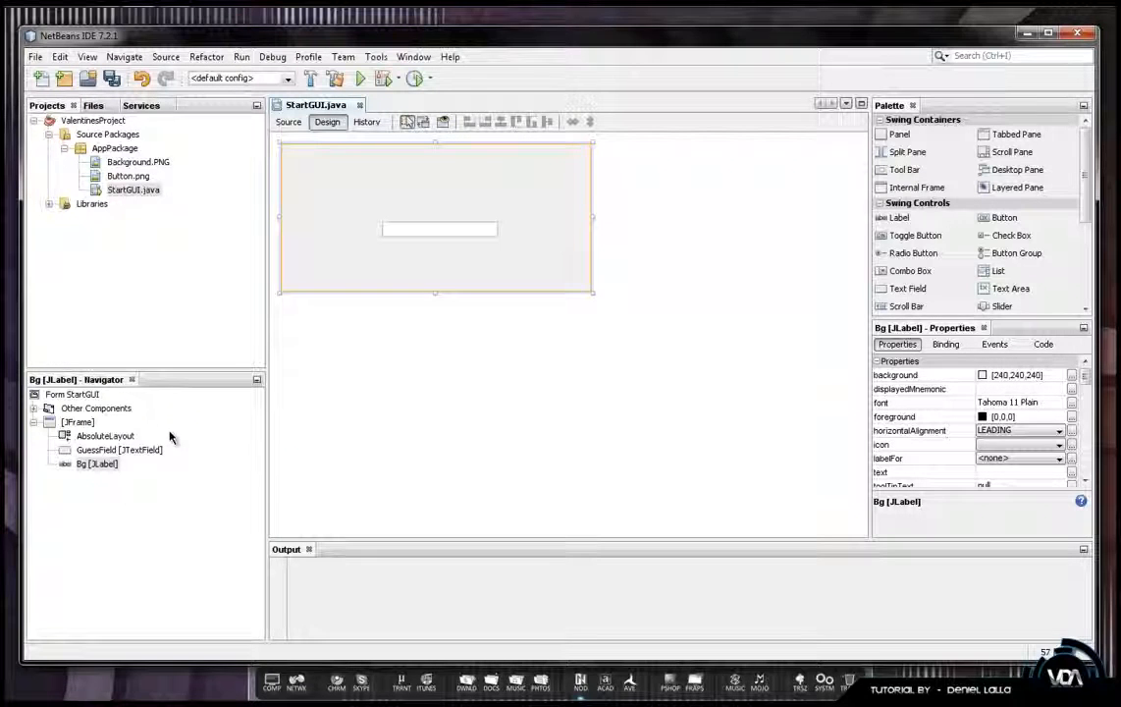
click(98, 464)
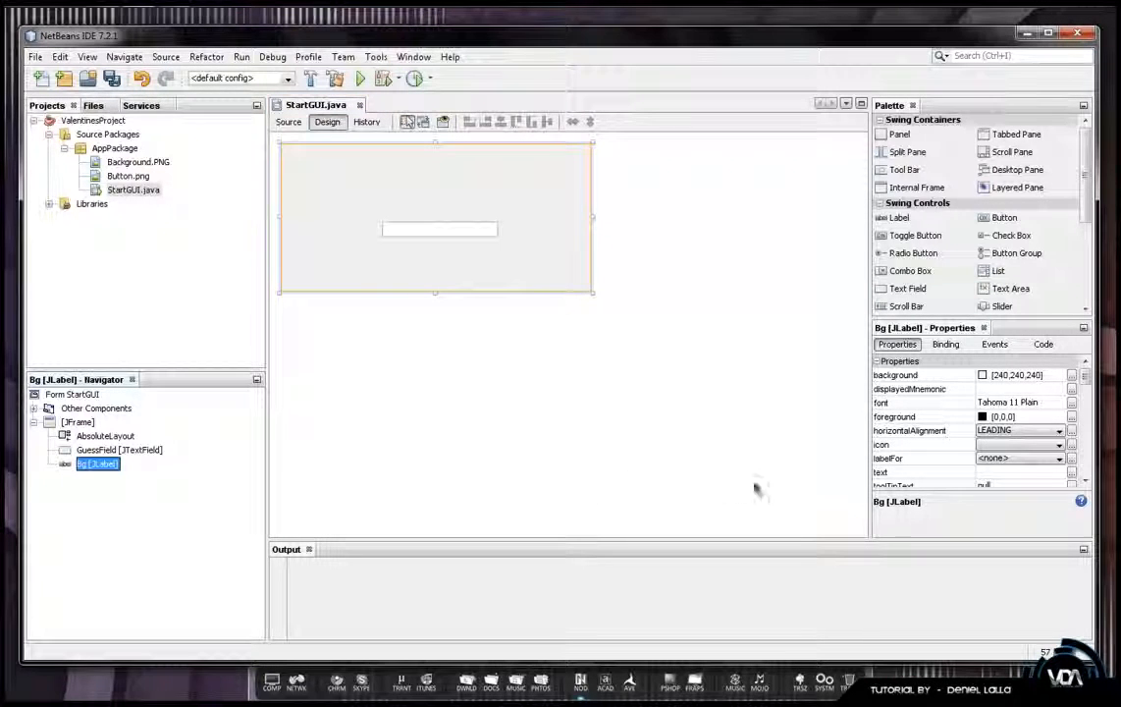
click(1059, 447)
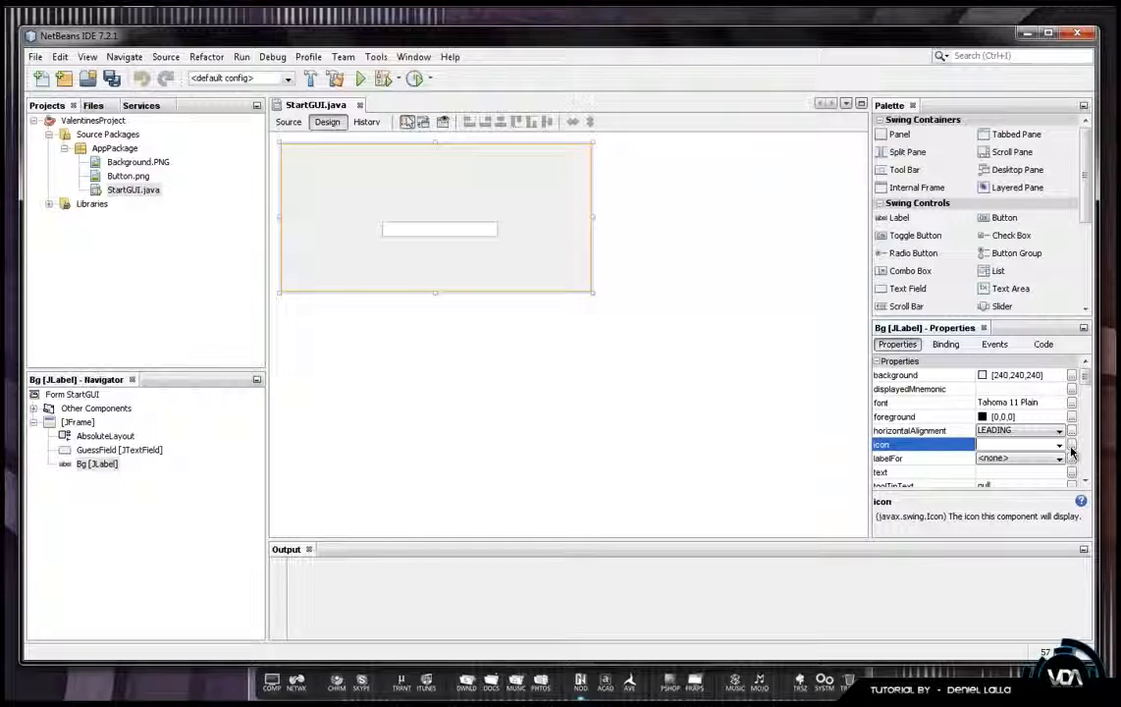
click(1071, 448)
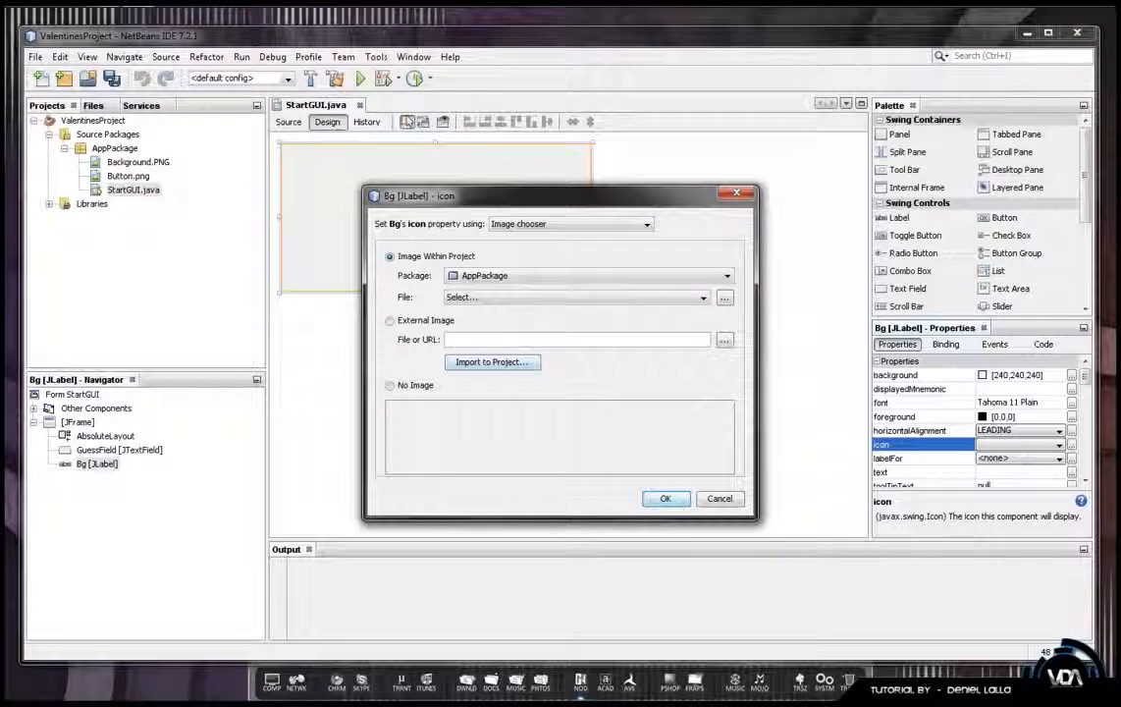
drag(574, 202, 572, 213)
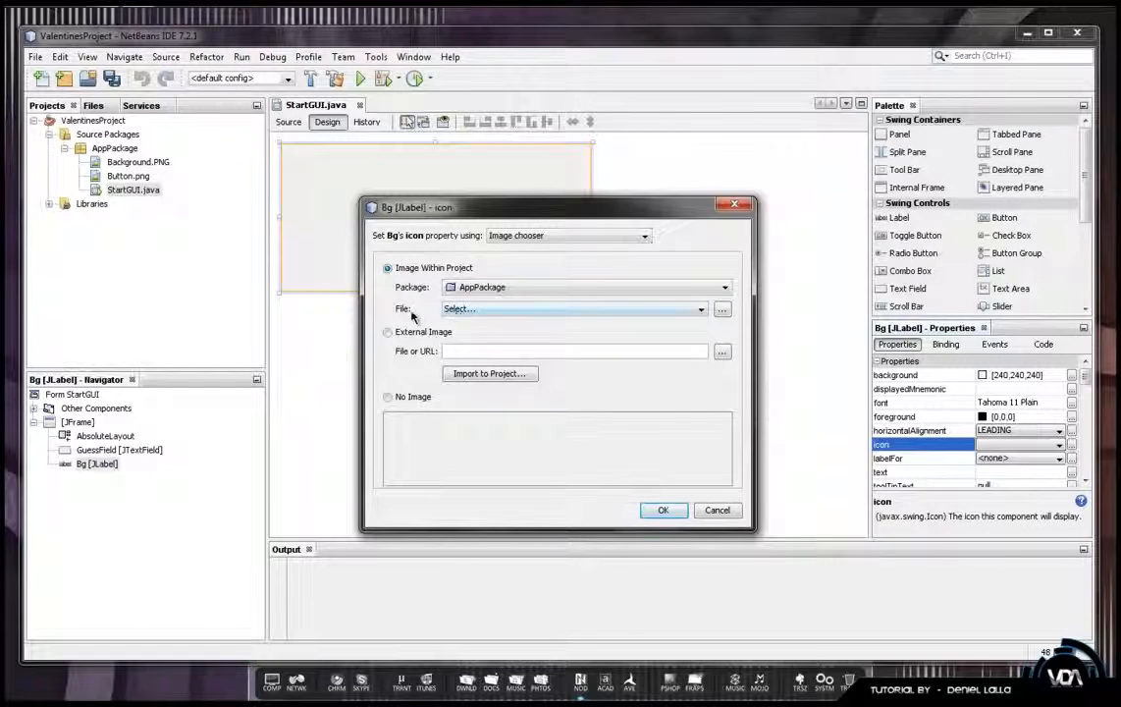
click(450, 310)
click(478, 347)
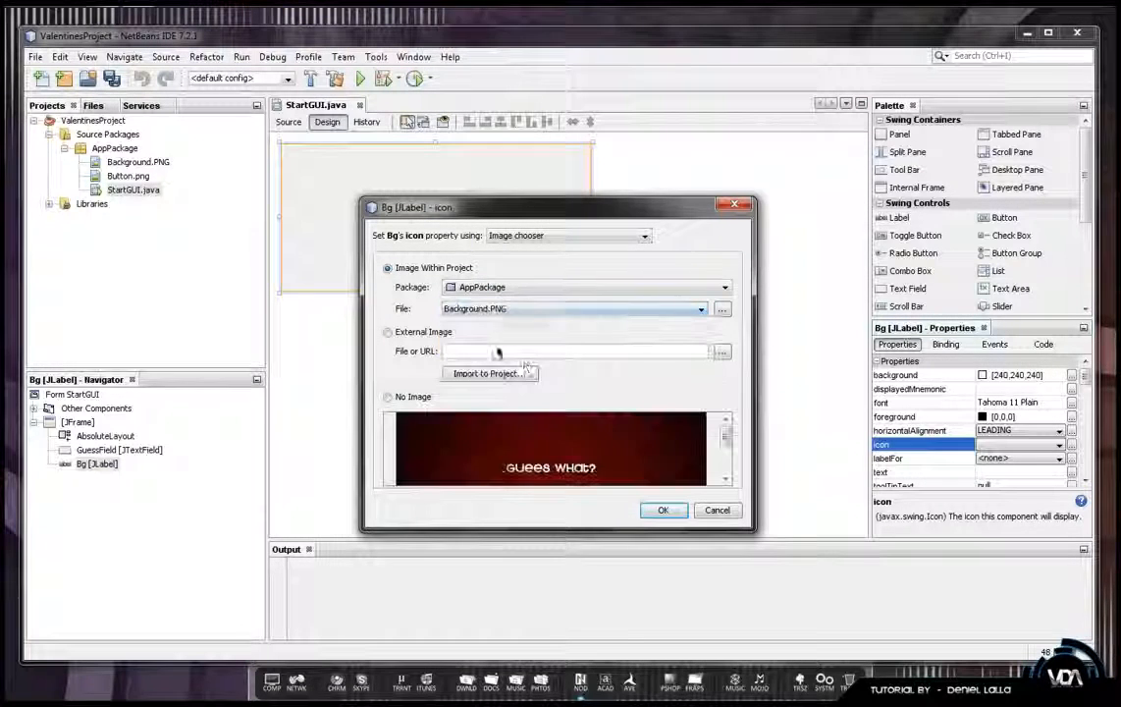
click(660, 512)
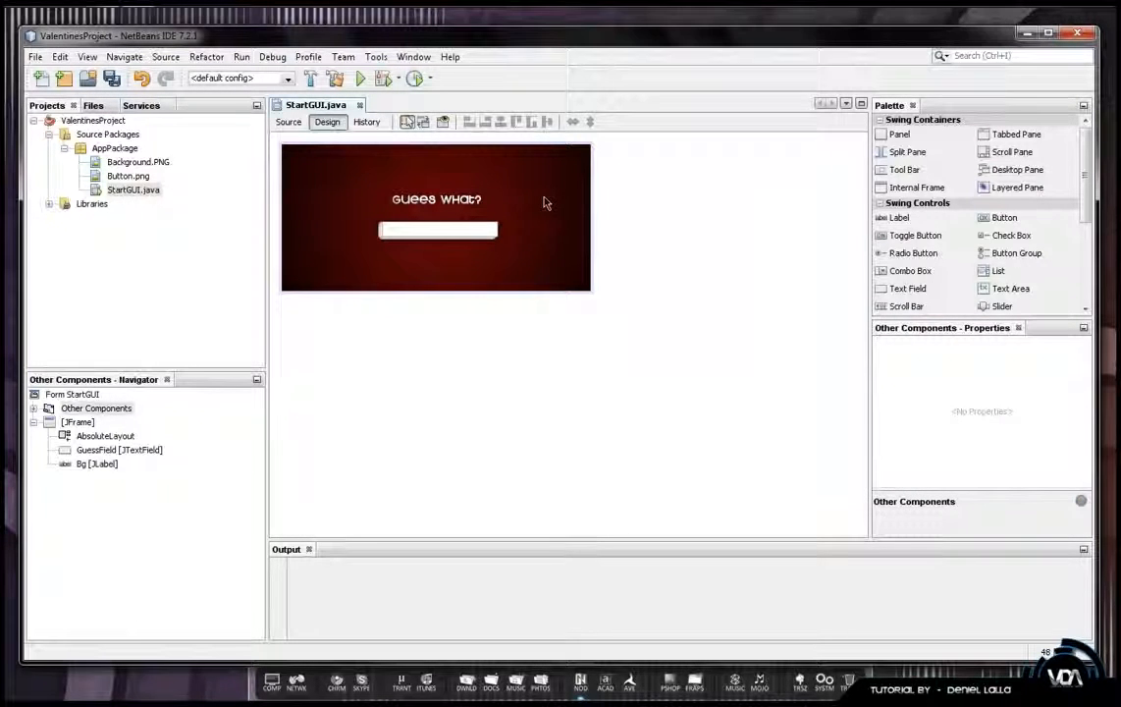
Set the GuessField text field's layout height to 17.
click(490, 236)
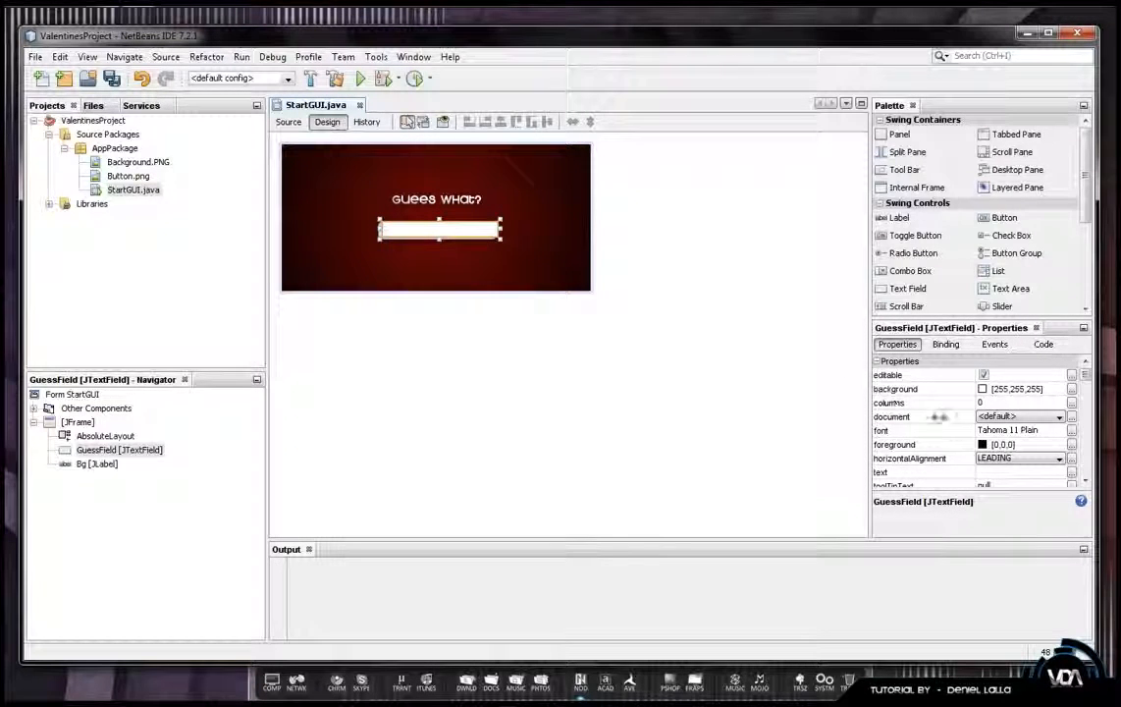
scroll(937, 432, down, 7)
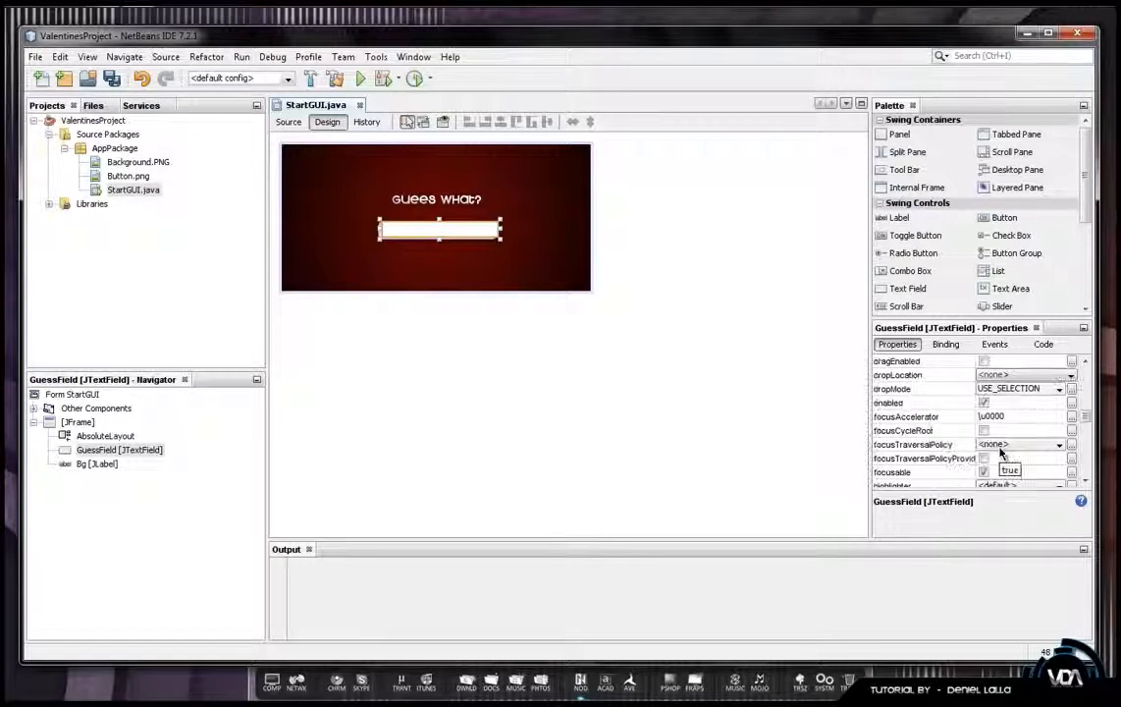
scroll(1002, 449, down, 10)
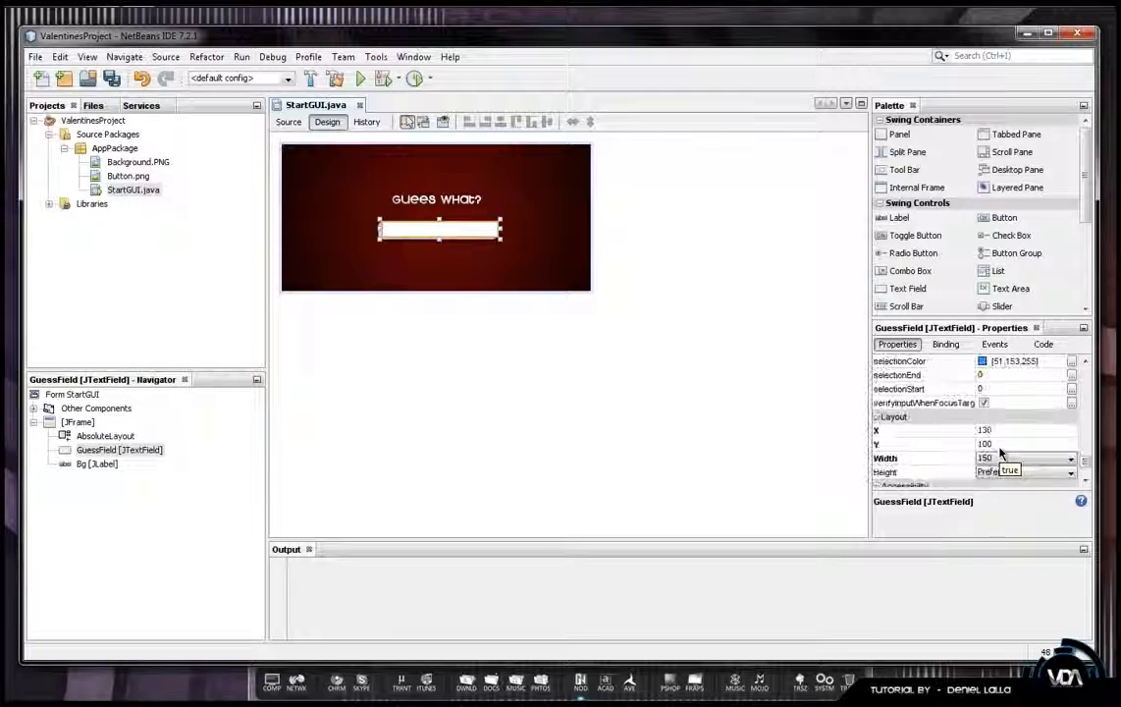
scroll(1000, 447, down, 1)
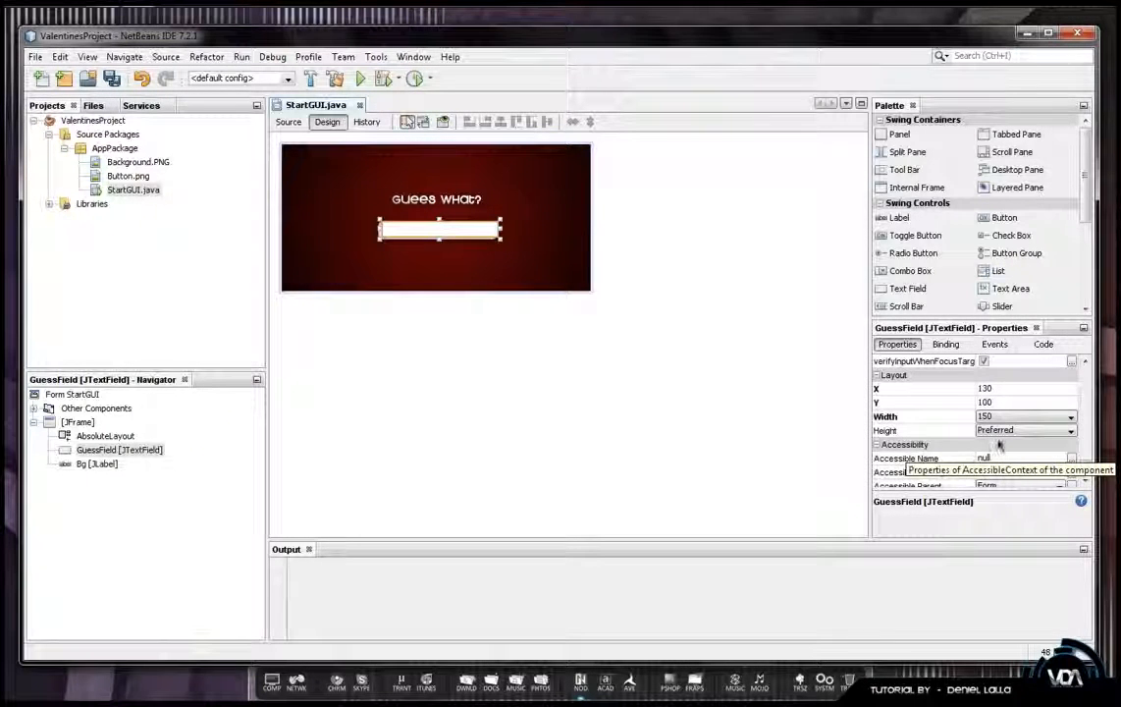
click(1001, 430)
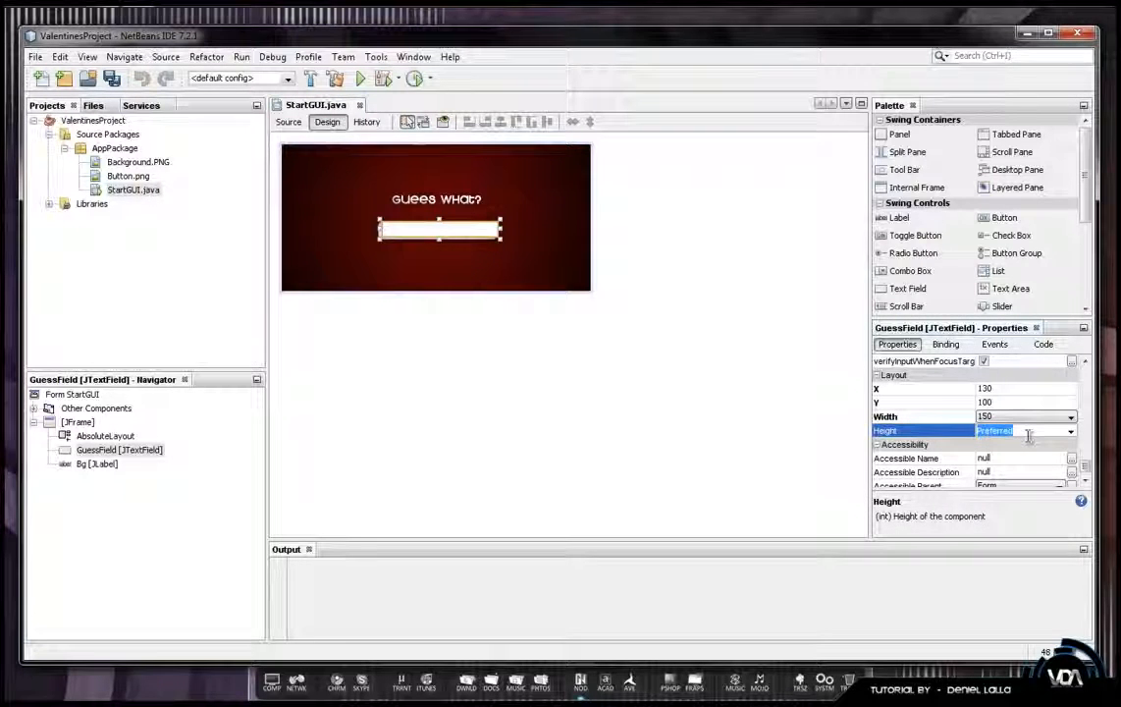
key(BackSpace)
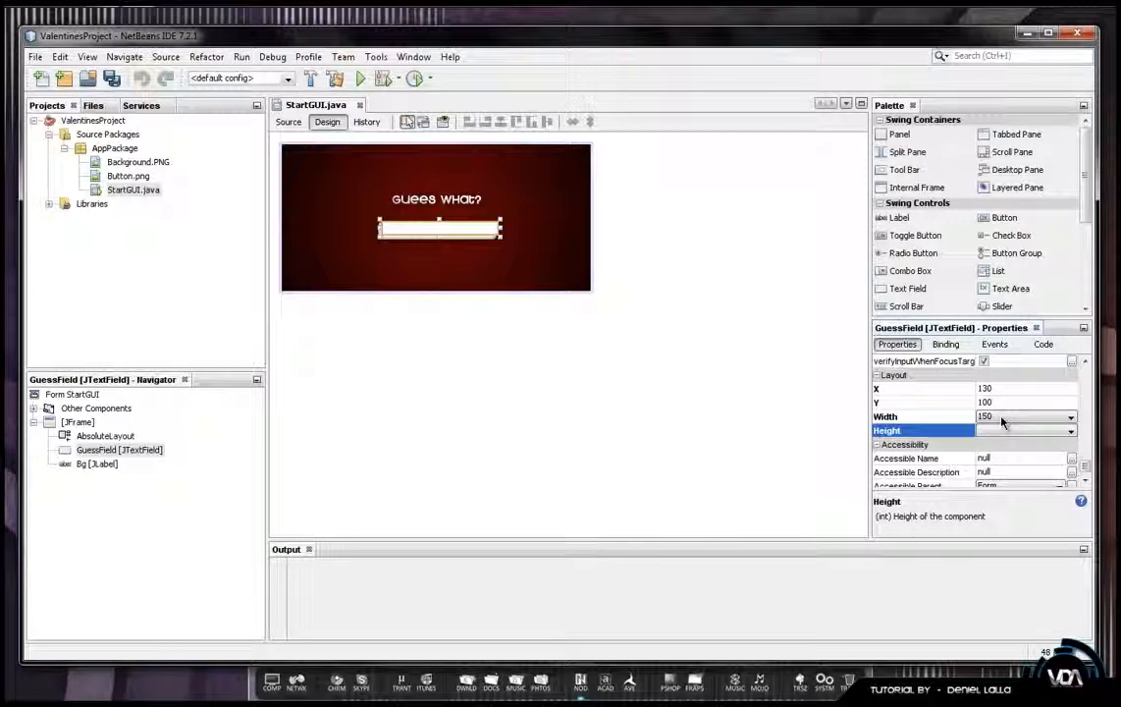
Shift the GuessField text field by setting its layout X position to 128, and refine it to 127.
scroll(1003, 437, up, 1)
click(1006, 430)
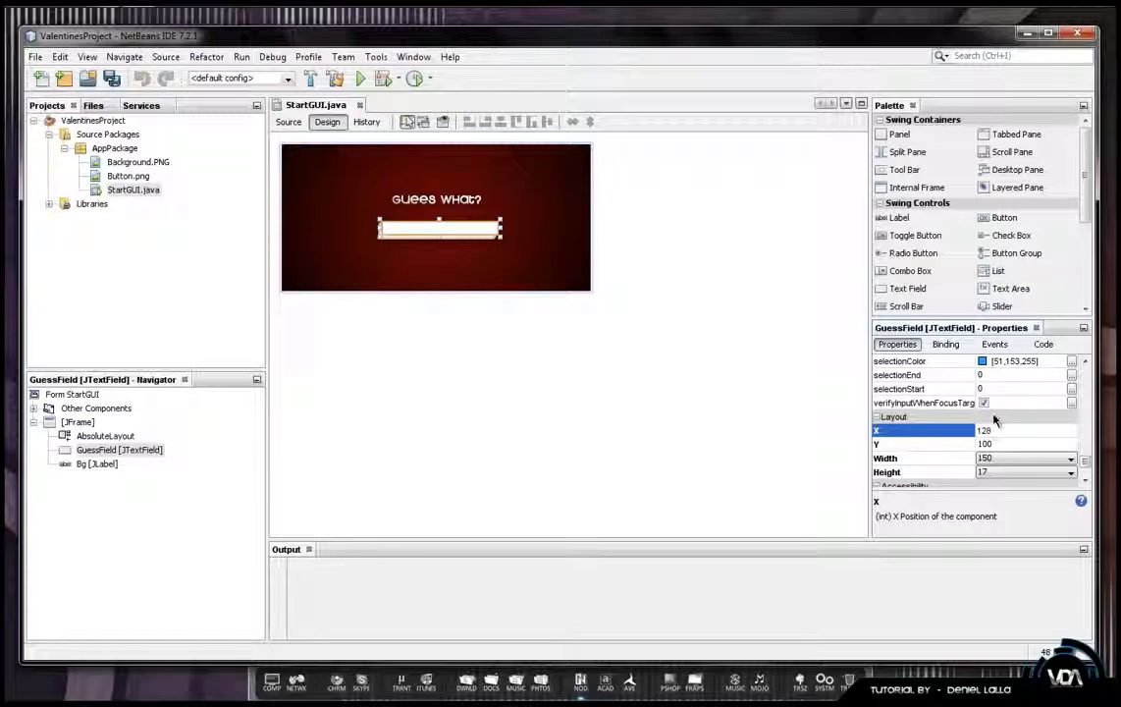
click(990, 420)
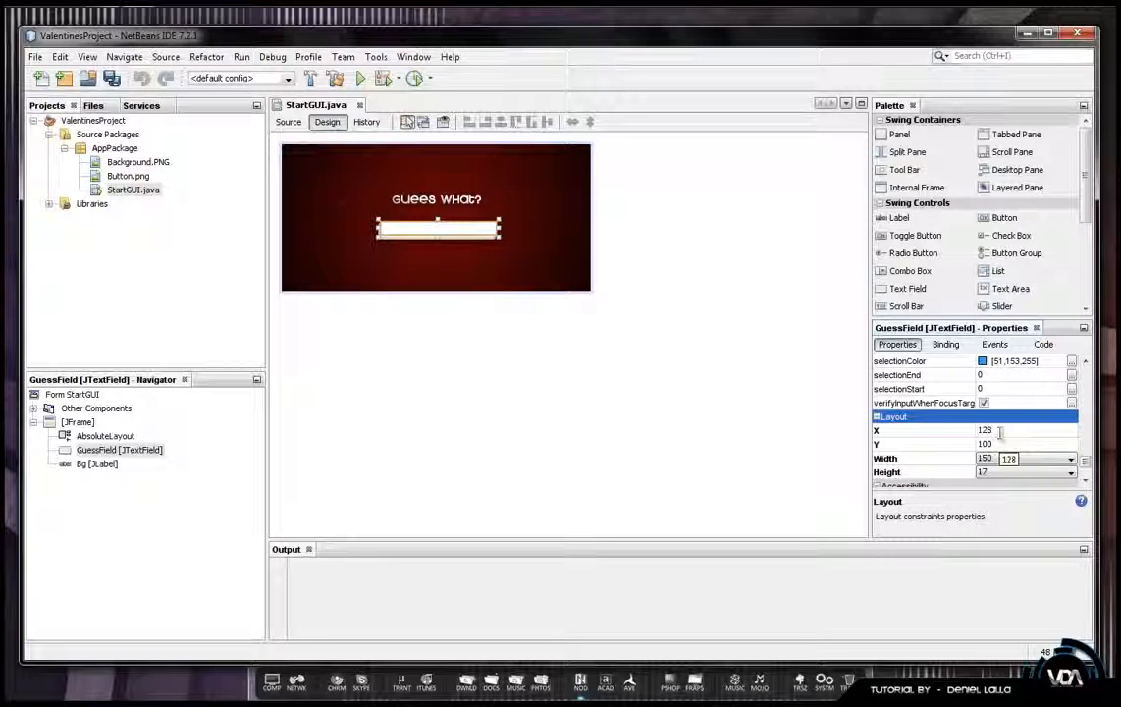
click(996, 430)
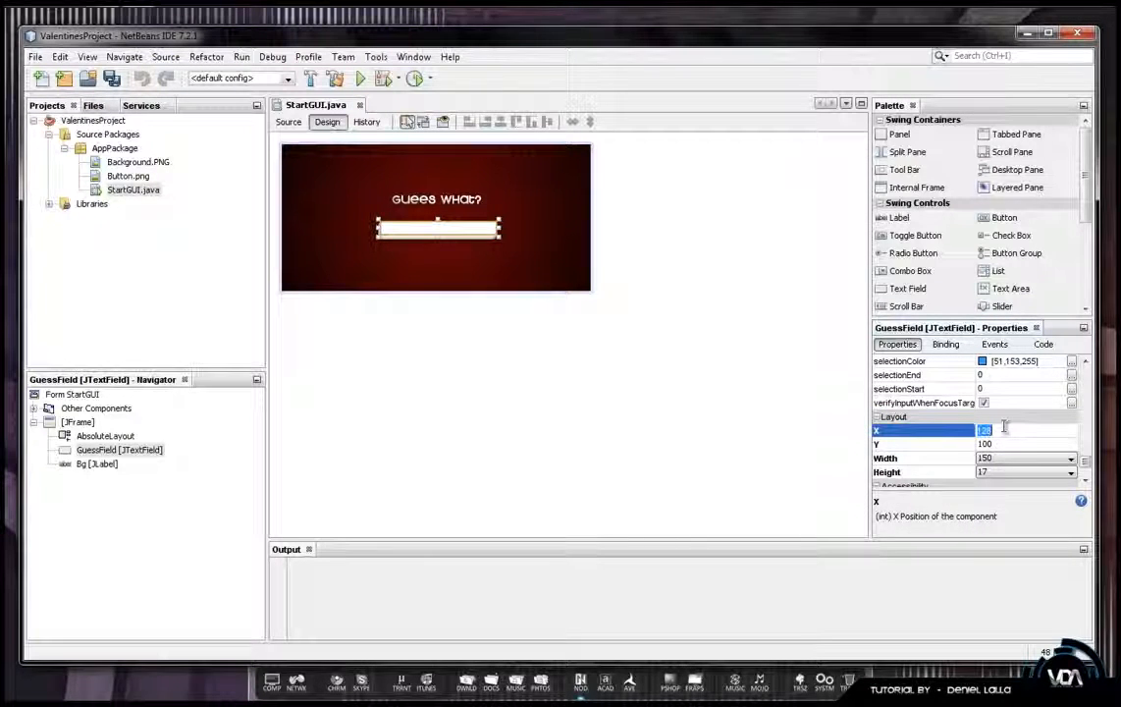
text(12)
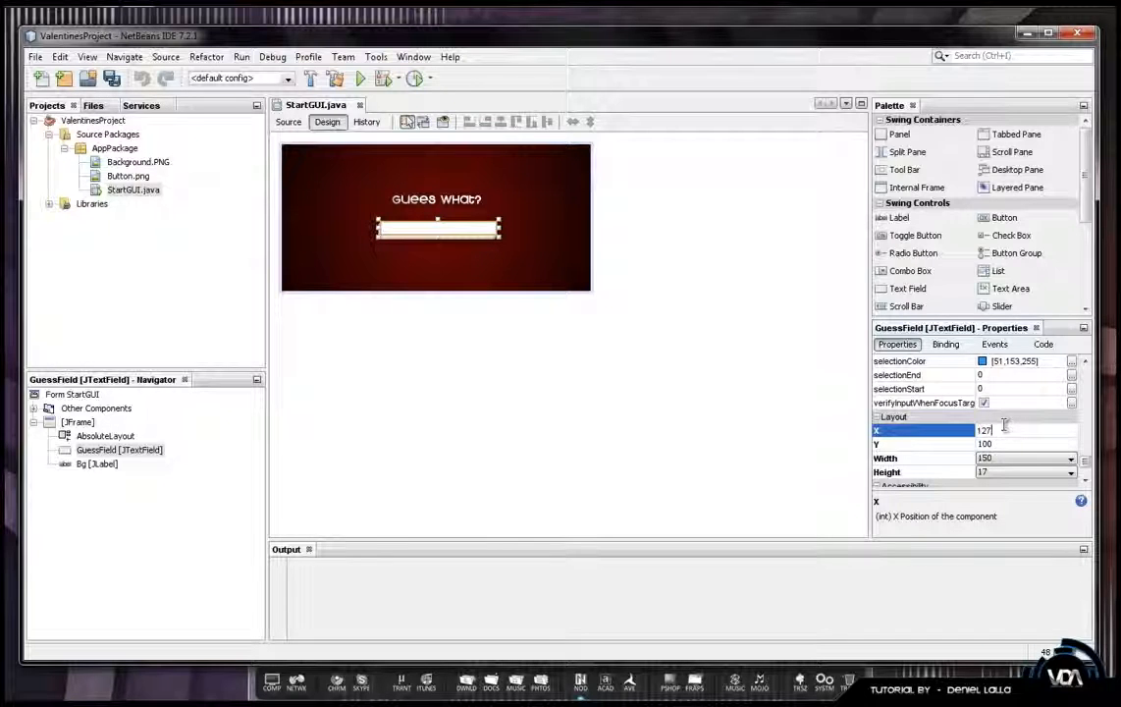
text(7)
click(996, 418)
click(996, 423)
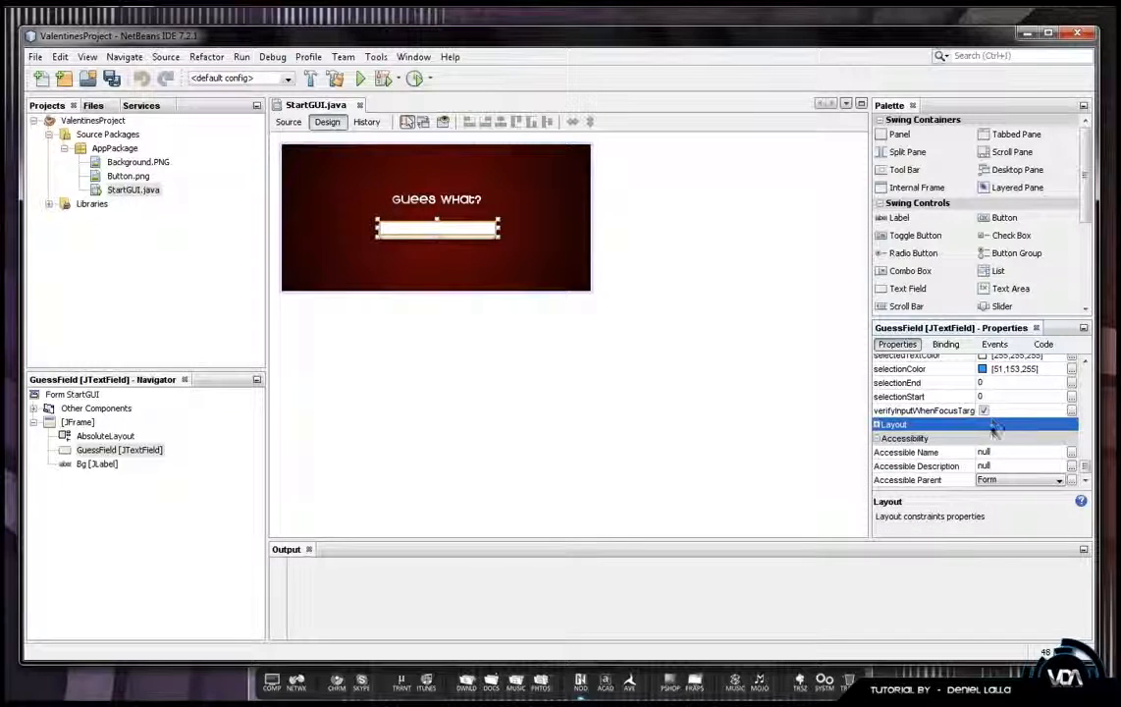
drag(995, 428, 967, 454)
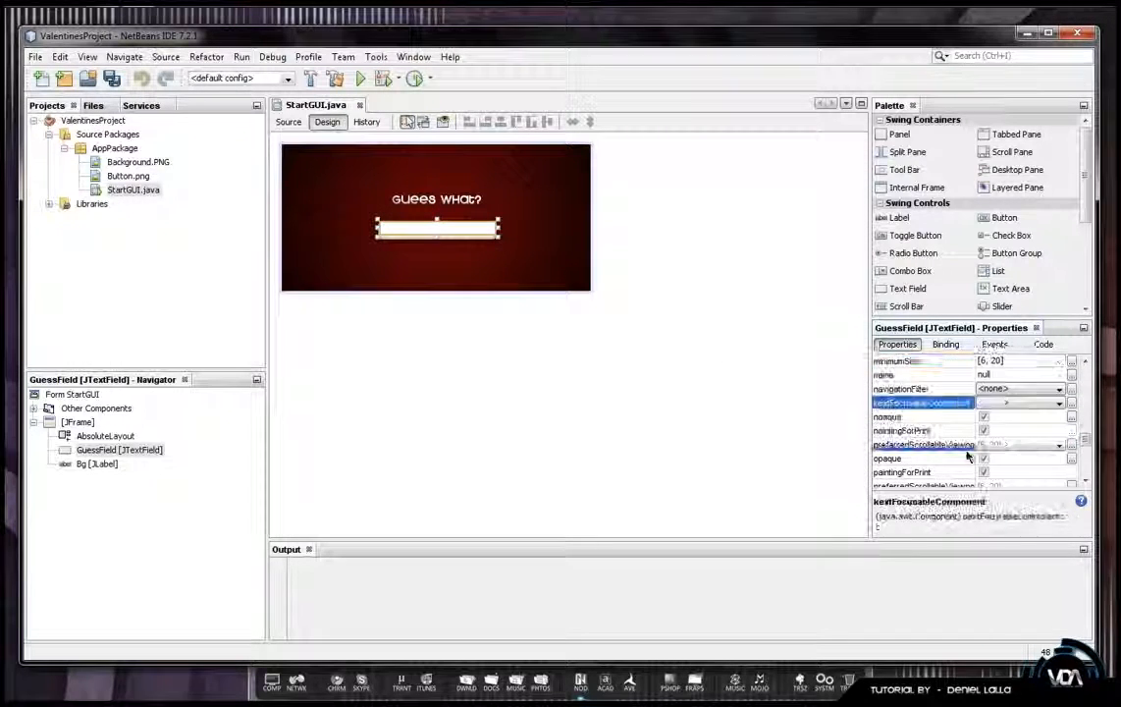
Lower the GuessField text field slightly by changing its layout Y position.
scroll(968, 456, down, 5)
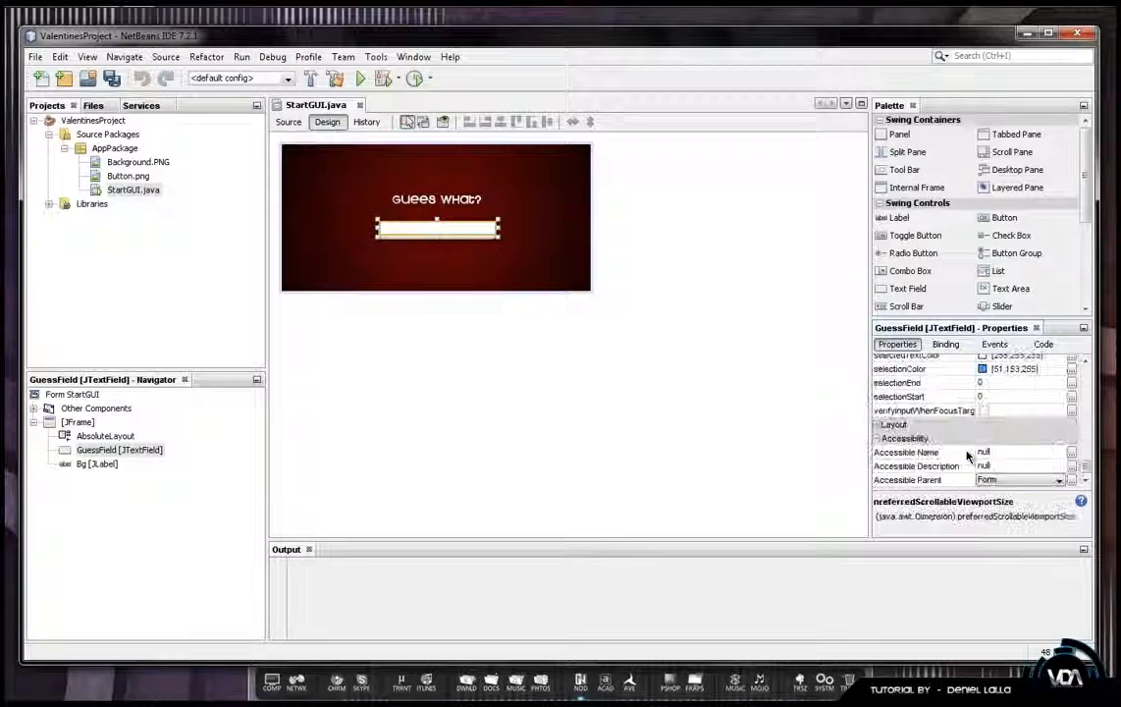
click(878, 425)
scroll(911, 478, down, 3)
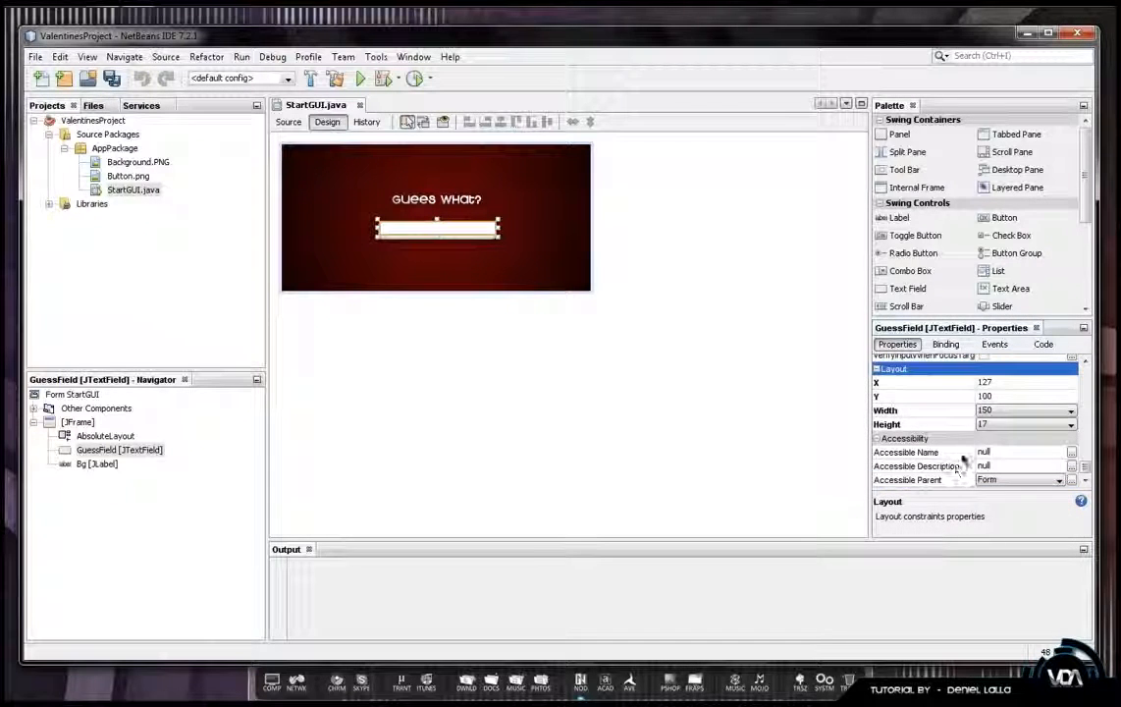
click(997, 397)
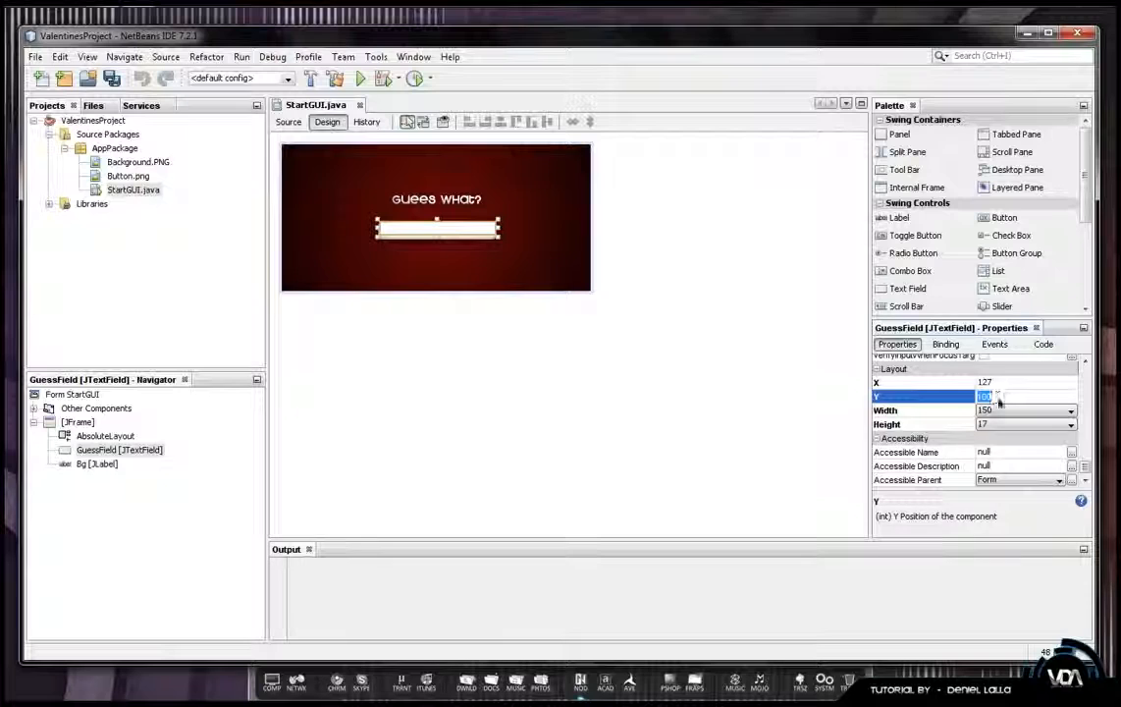
Set the GuessField text field's horizontalAlignment property to CENTER.
scroll(1046, 456, up, 10)
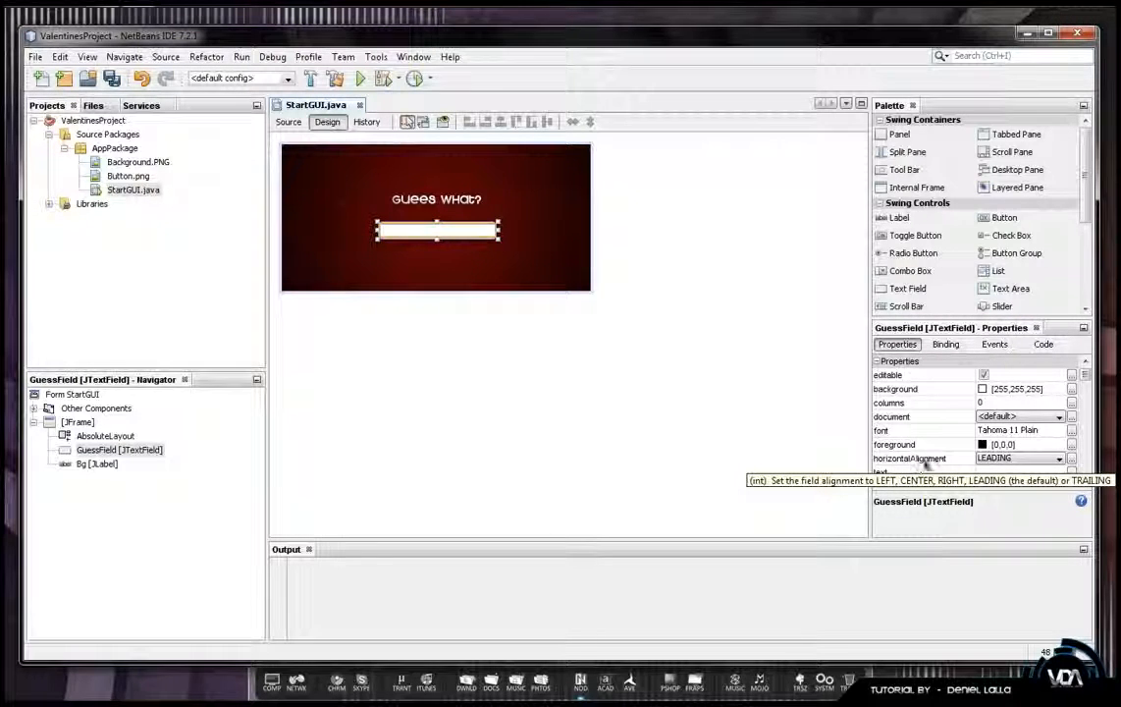
click(1021, 458)
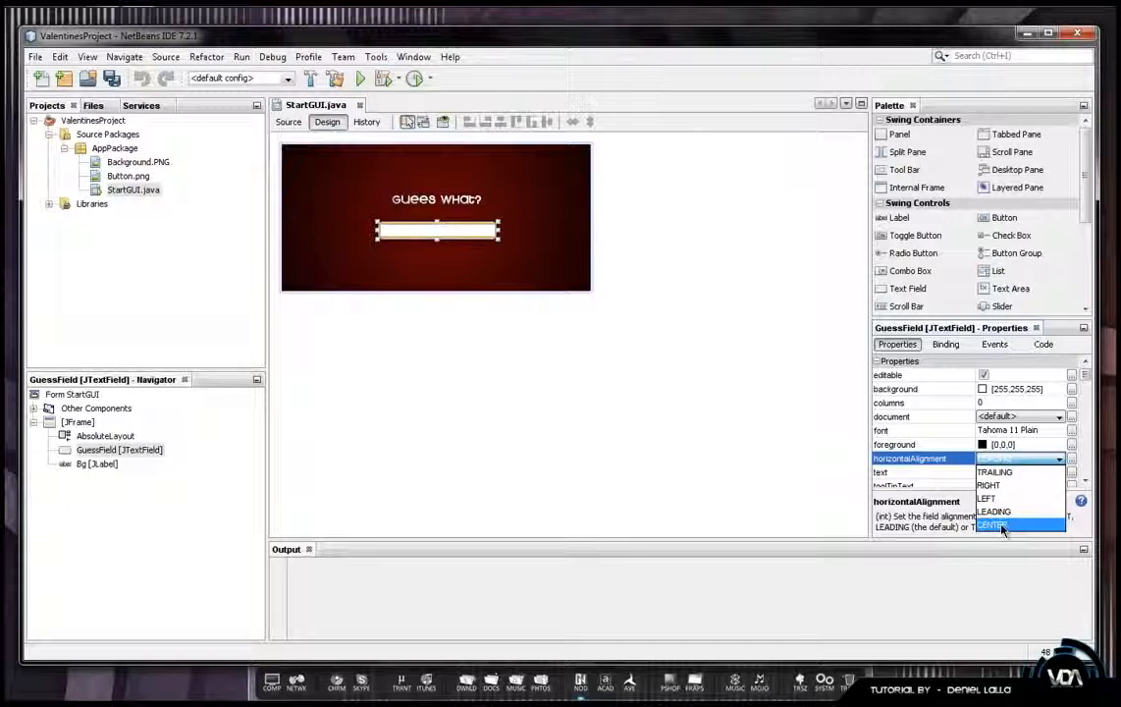
click(997, 525)
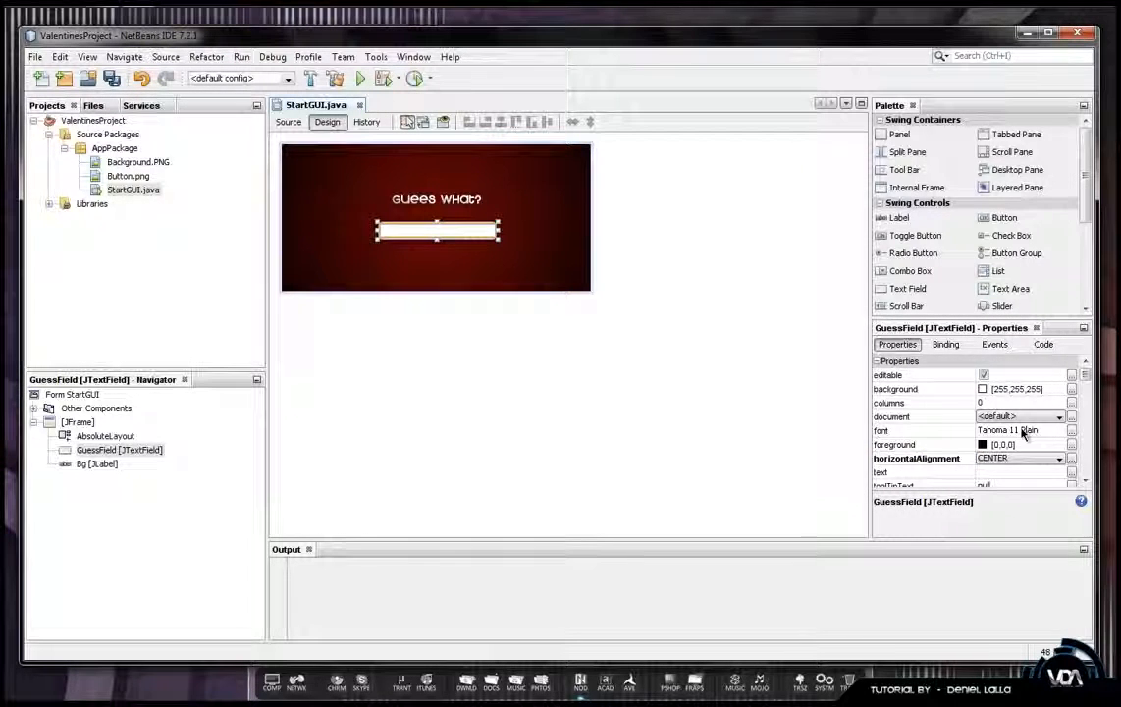
Remove the GuessField text field's border by setting its border property to No Border.
scroll(1021, 431, down, 3)
scroll(1019, 435, down, 2)
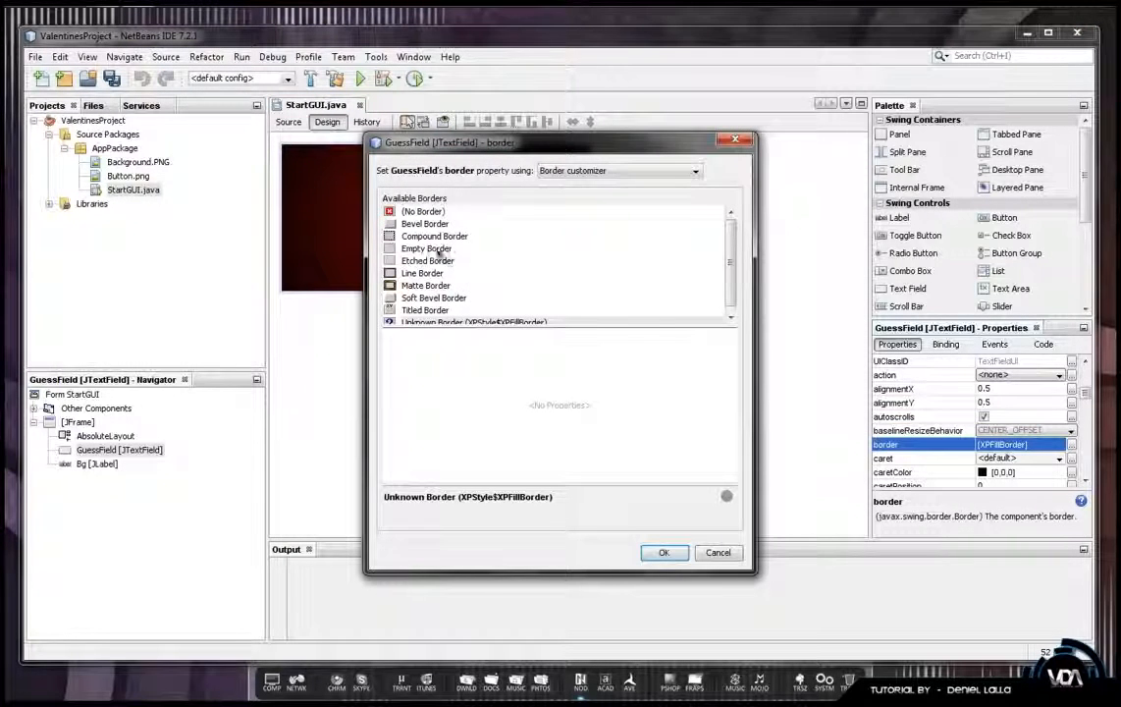
click(426, 213)
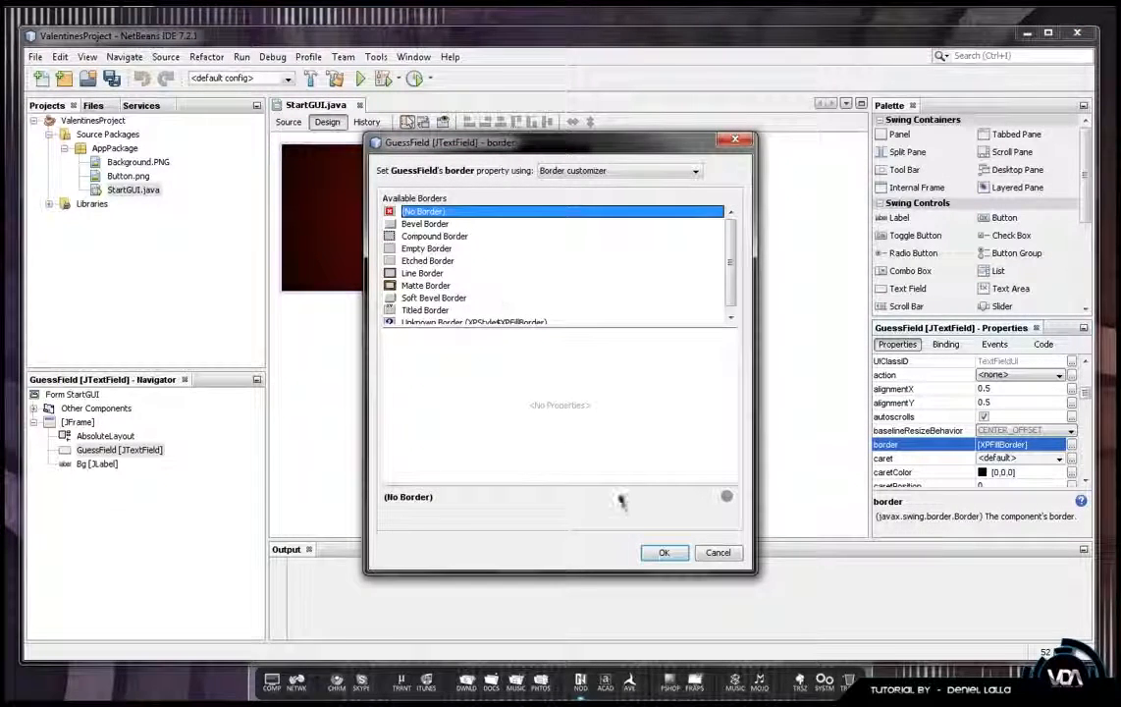
click(662, 552)
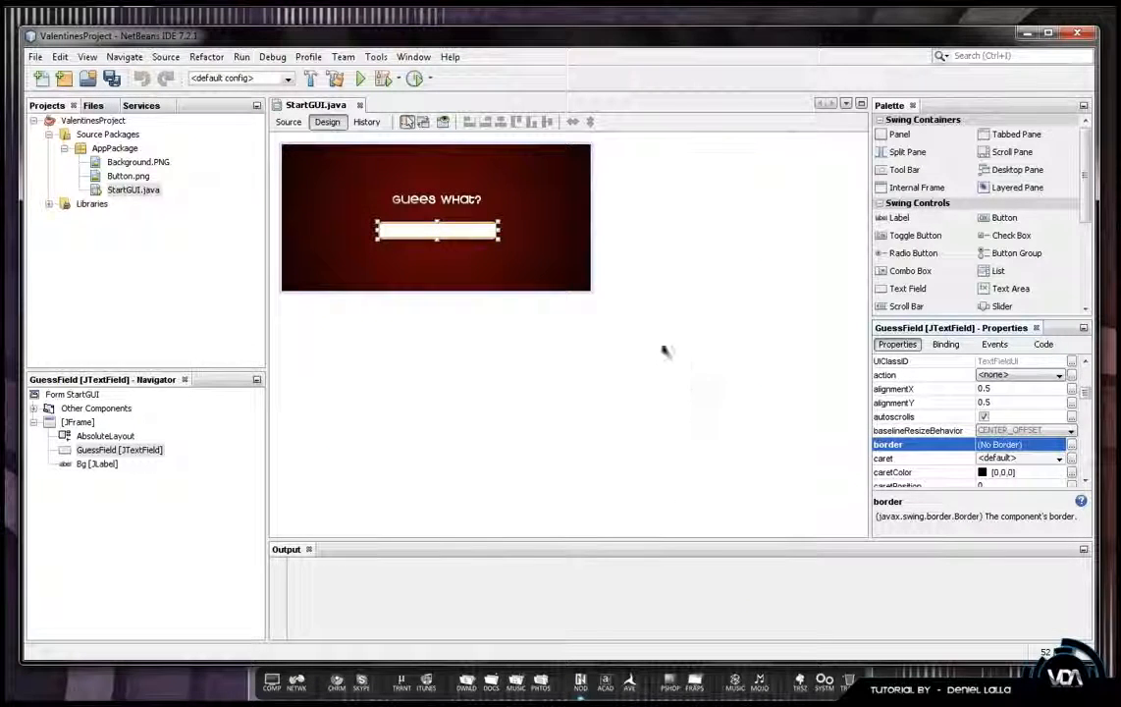
click(594, 312)
click(464, 235)
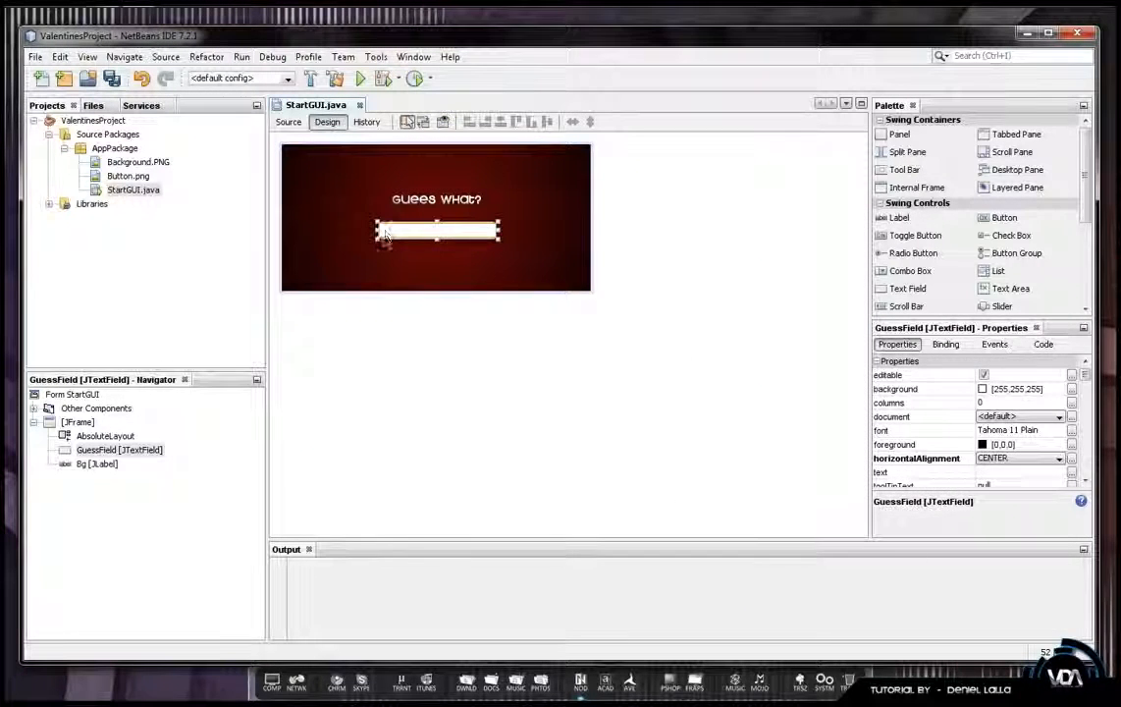
click(479, 302)
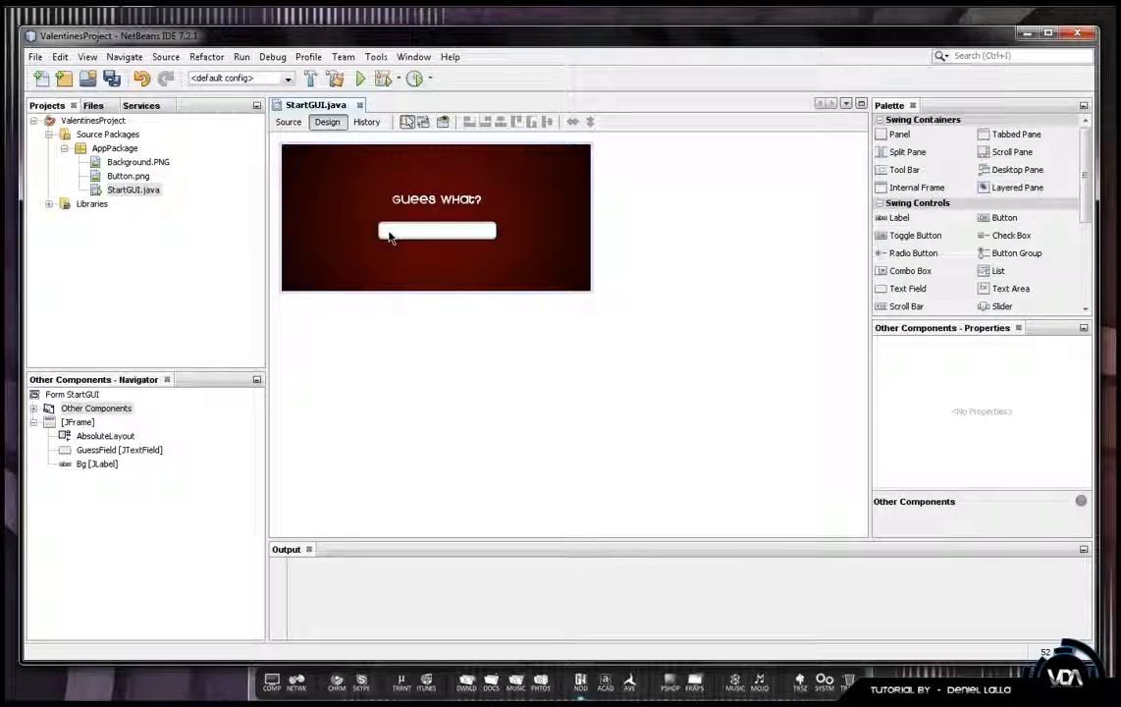
Turn off the opaque property of the GuessField text field so the background's drawn box shows through.
click(388, 234)
scroll(984, 479, down, 3)
scroll(985, 483, down, 5)
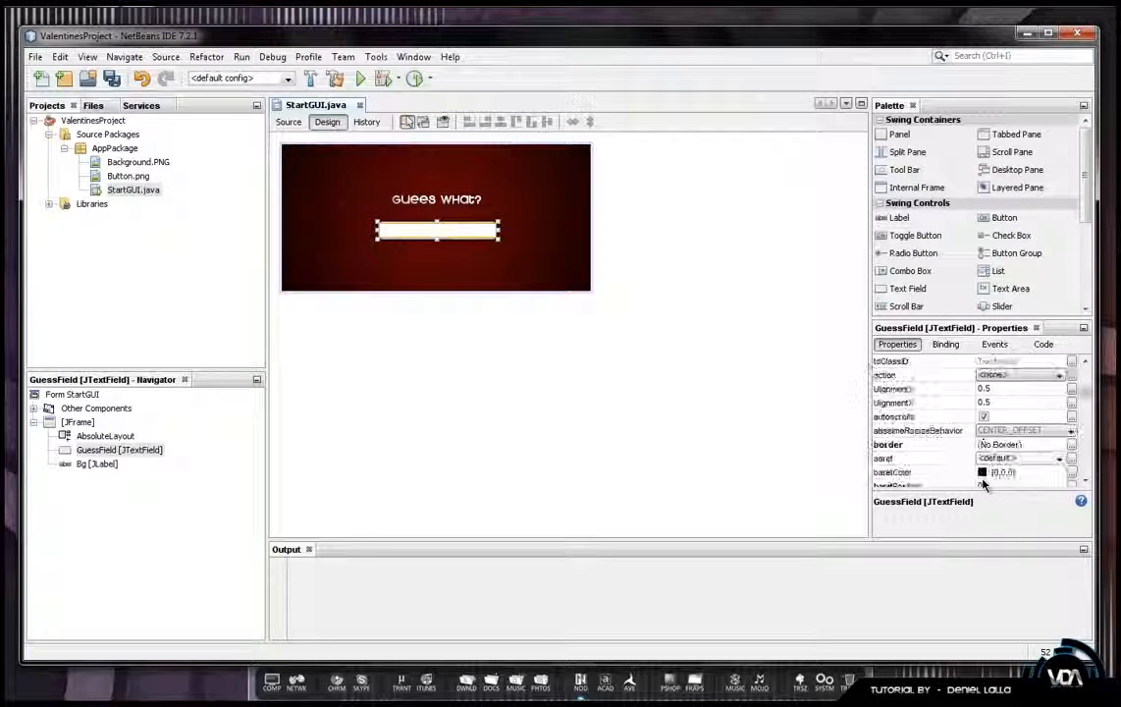
scroll(984, 474, down, 6)
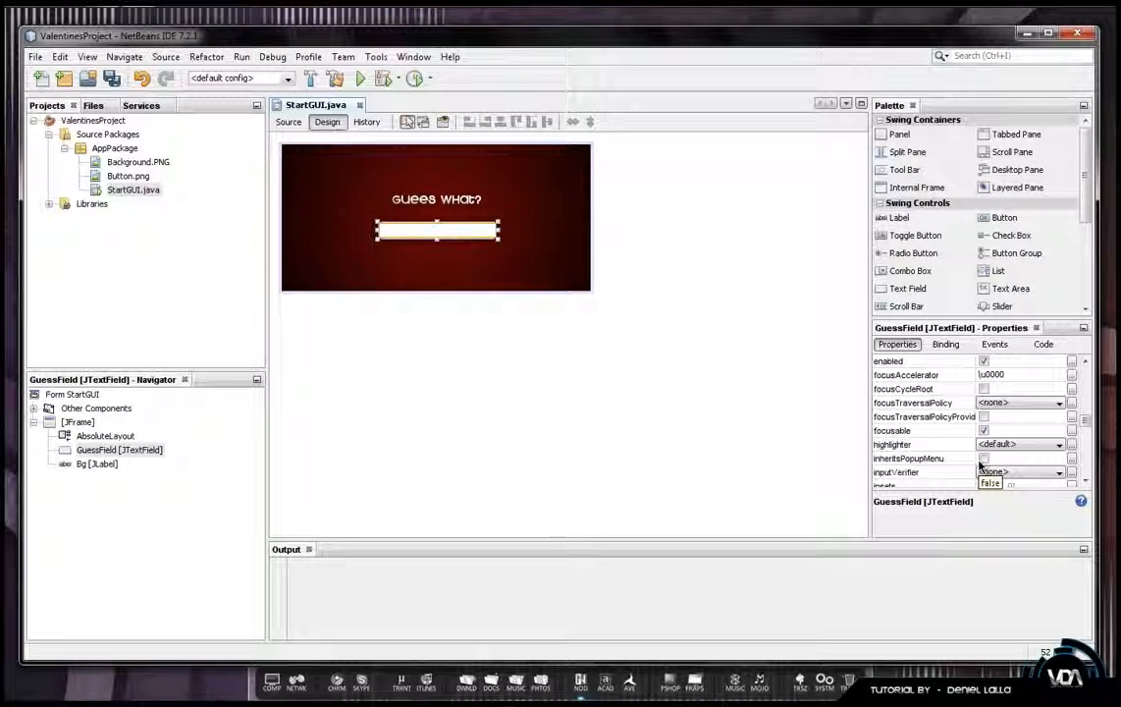
scroll(980, 468, down, 2)
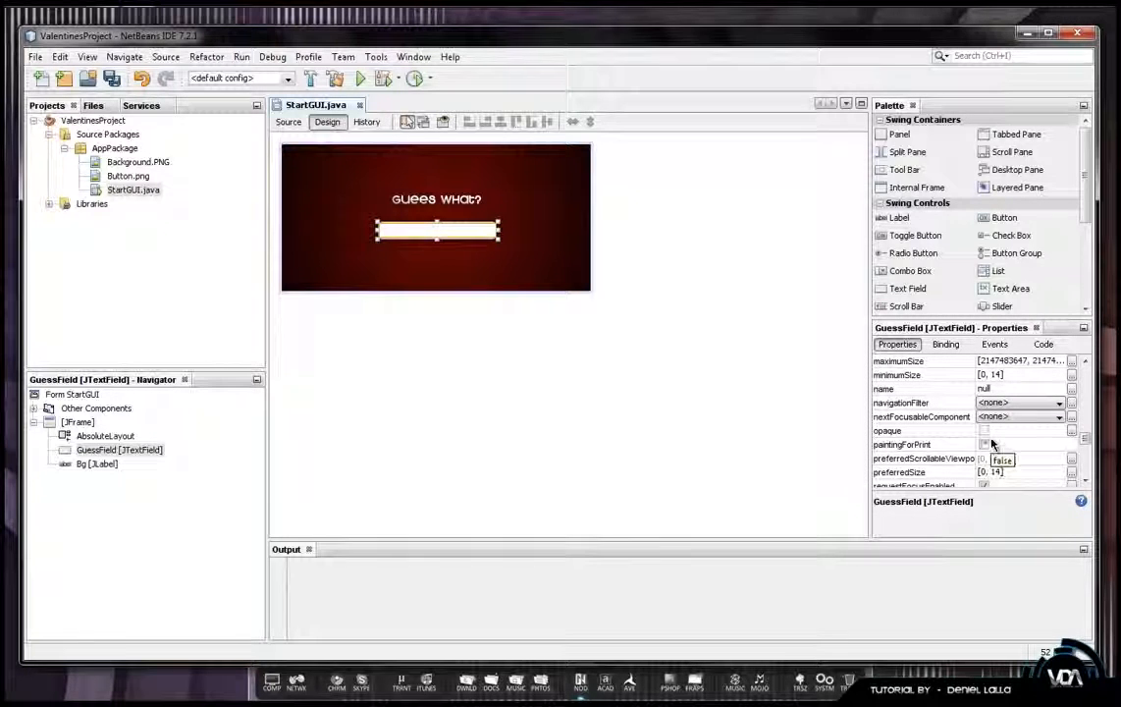
click(984, 435)
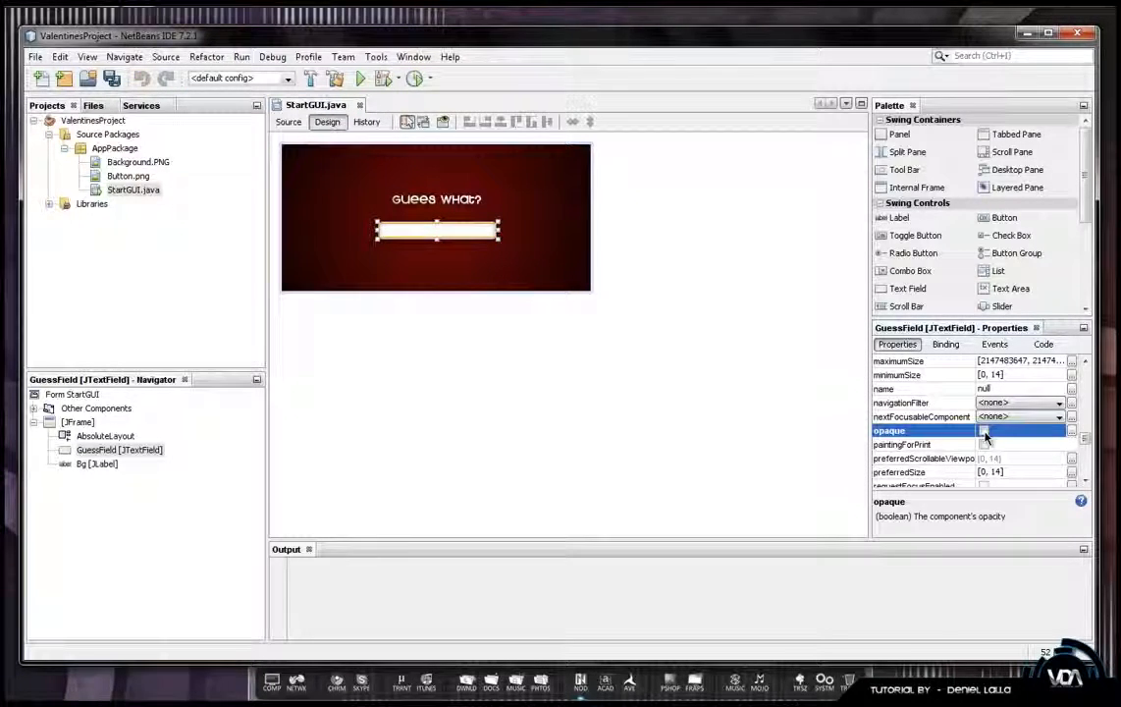
click(538, 331)
click(432, 232)
click(491, 296)
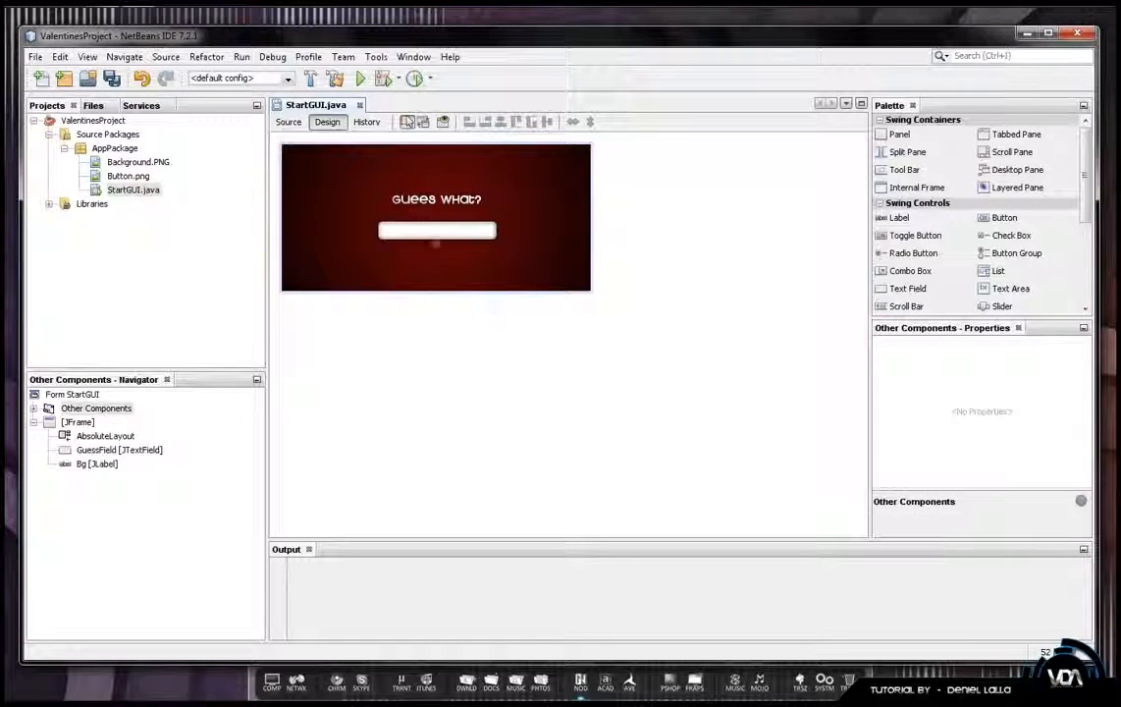
Preview the form design, test the guess field with random text, clear it and close the preview.
click(443, 121)
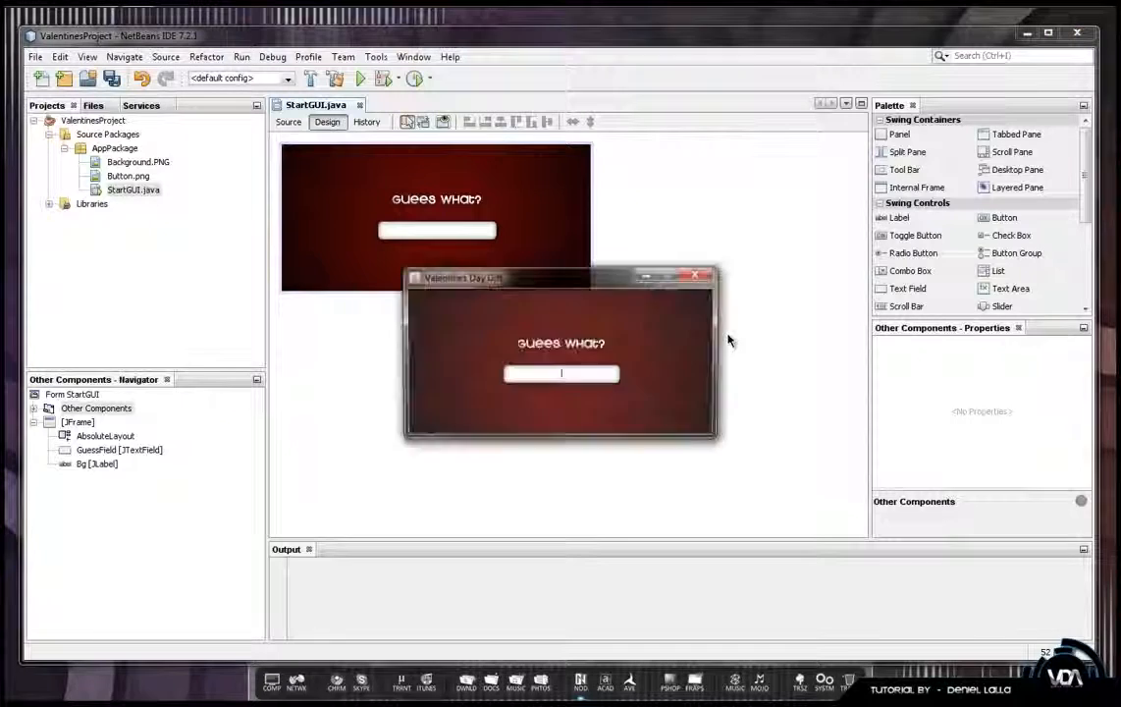
click(621, 374)
text(dvsdvsdvsvsd)
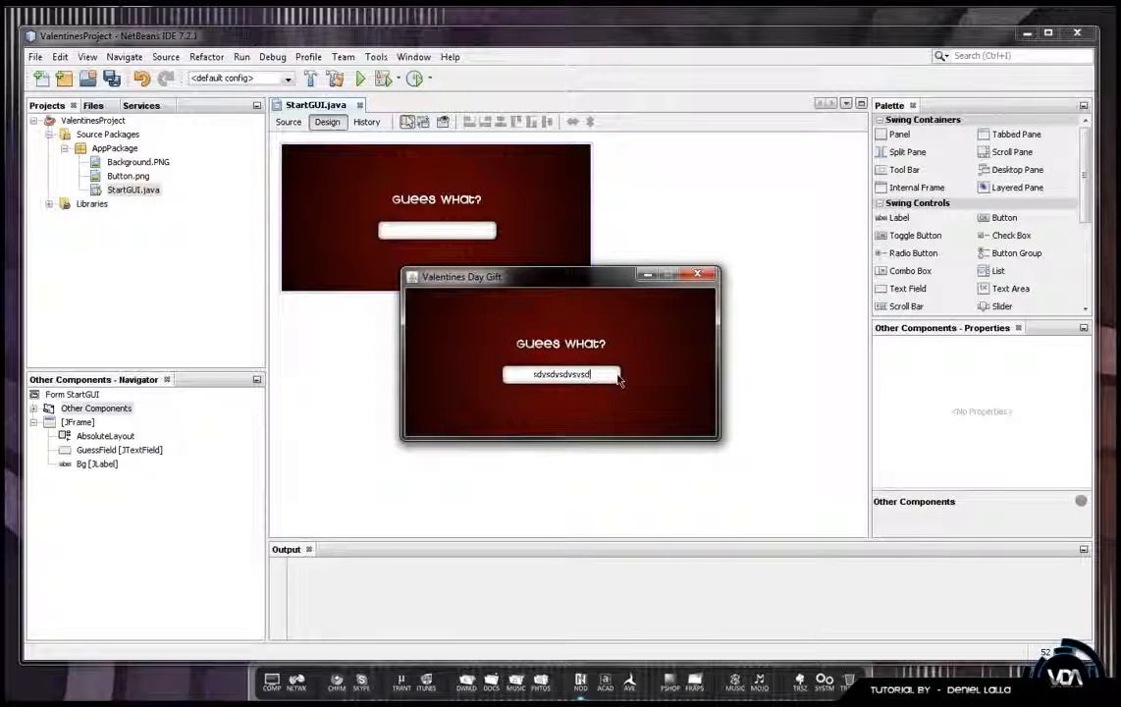
drag(618, 374, 486, 373)
key(BackSpace)
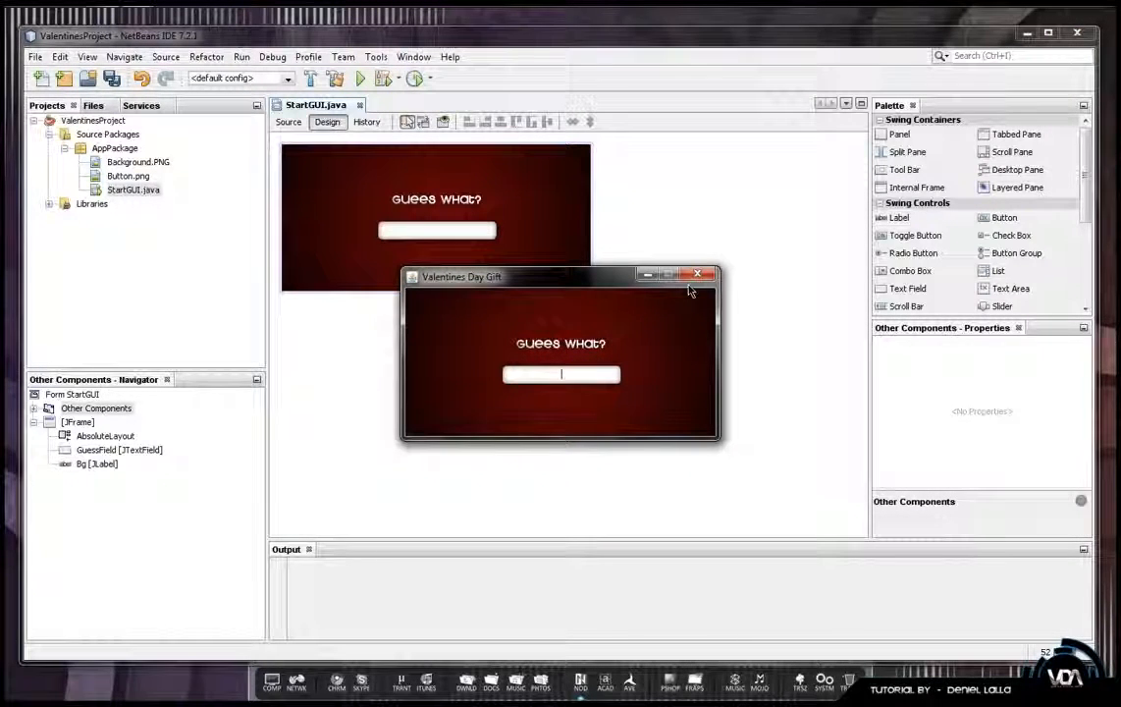
click(698, 278)
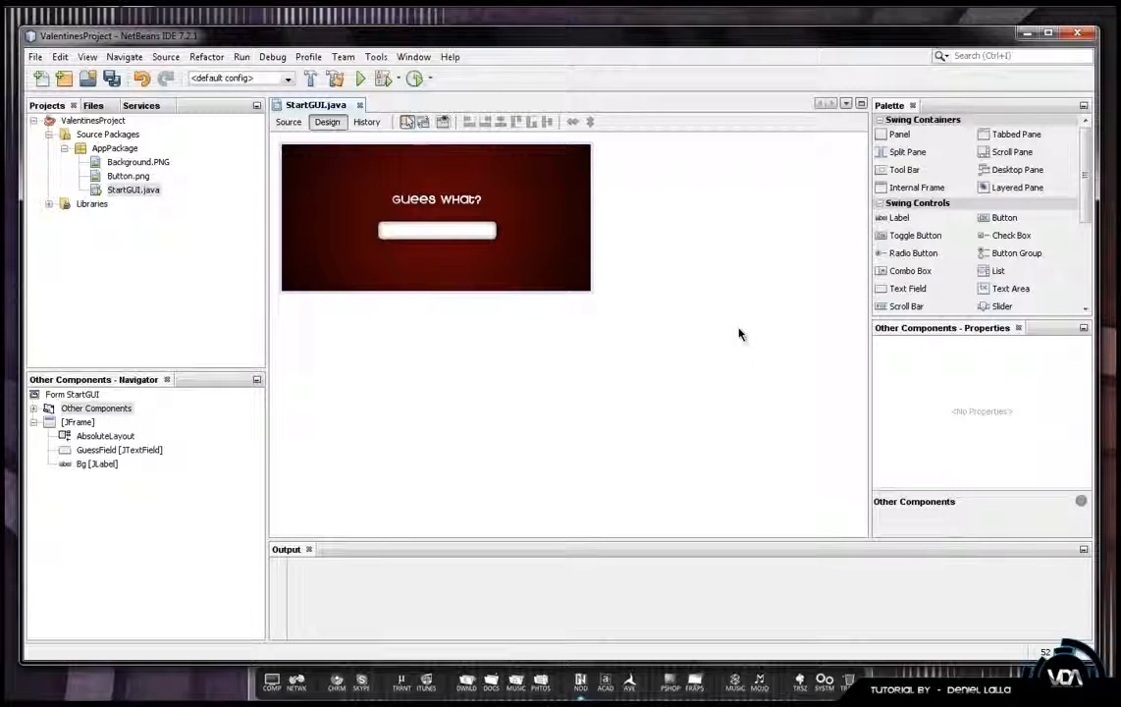
Add a label to the form below the guess field and order it above the Bg label.
click(893, 222)
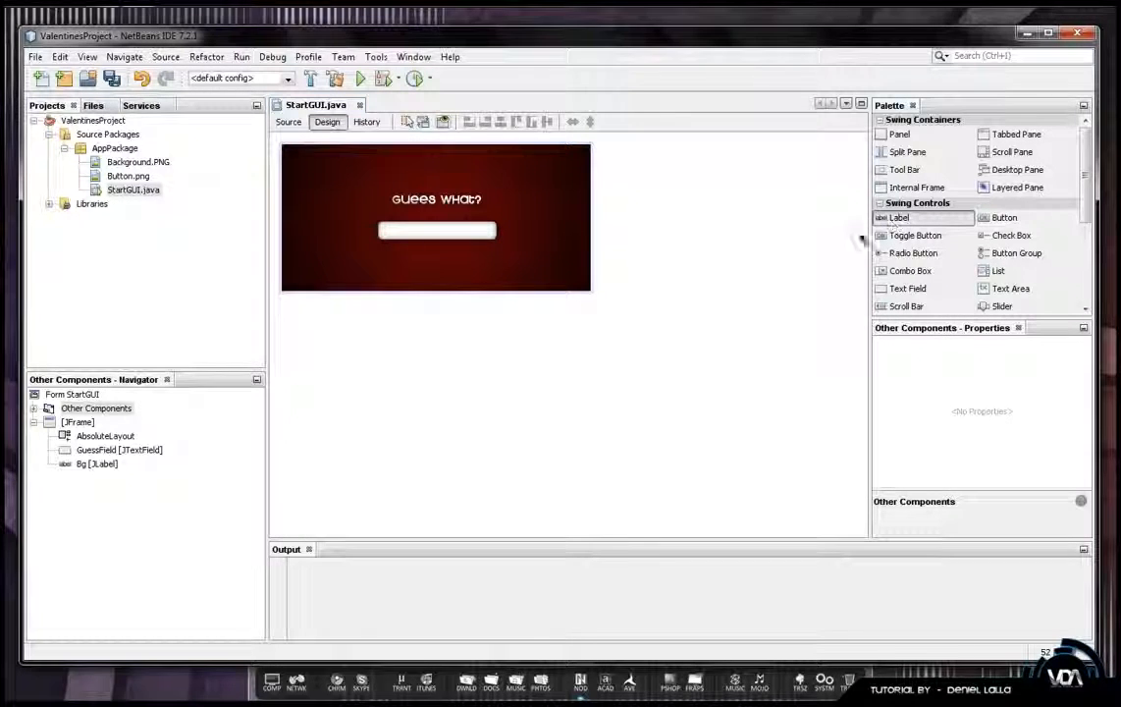
click(437, 269)
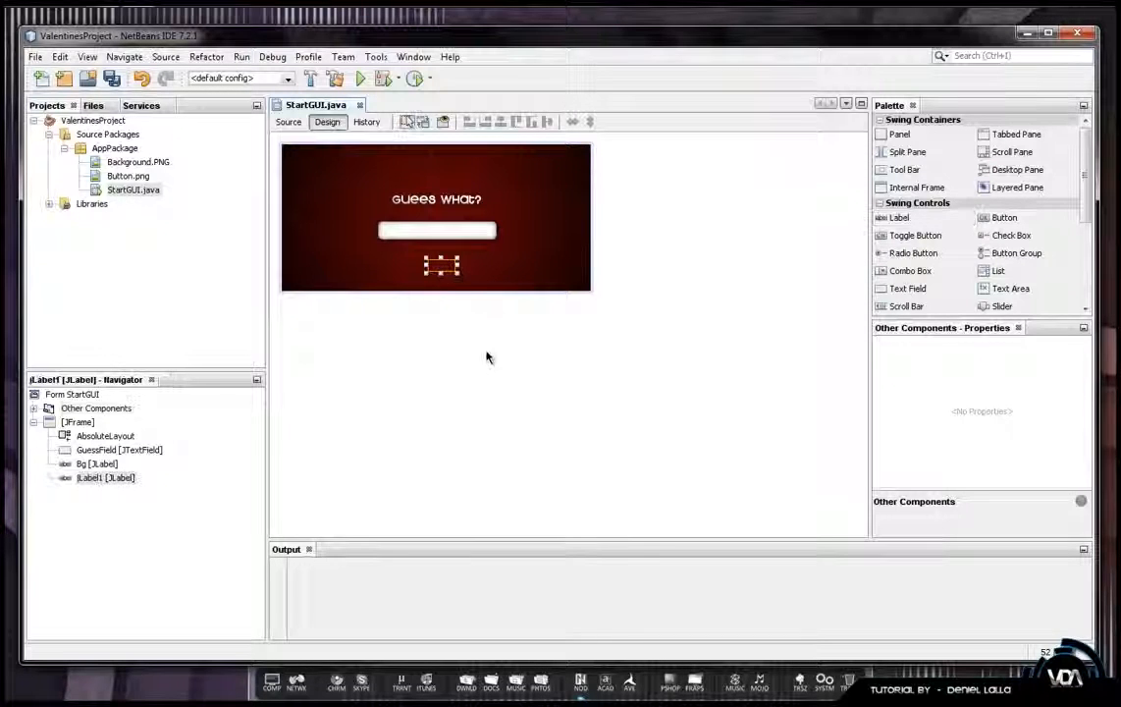
drag(86, 476, 87, 463)
Clear the text of the new label below the guess field.
right_click(86, 463)
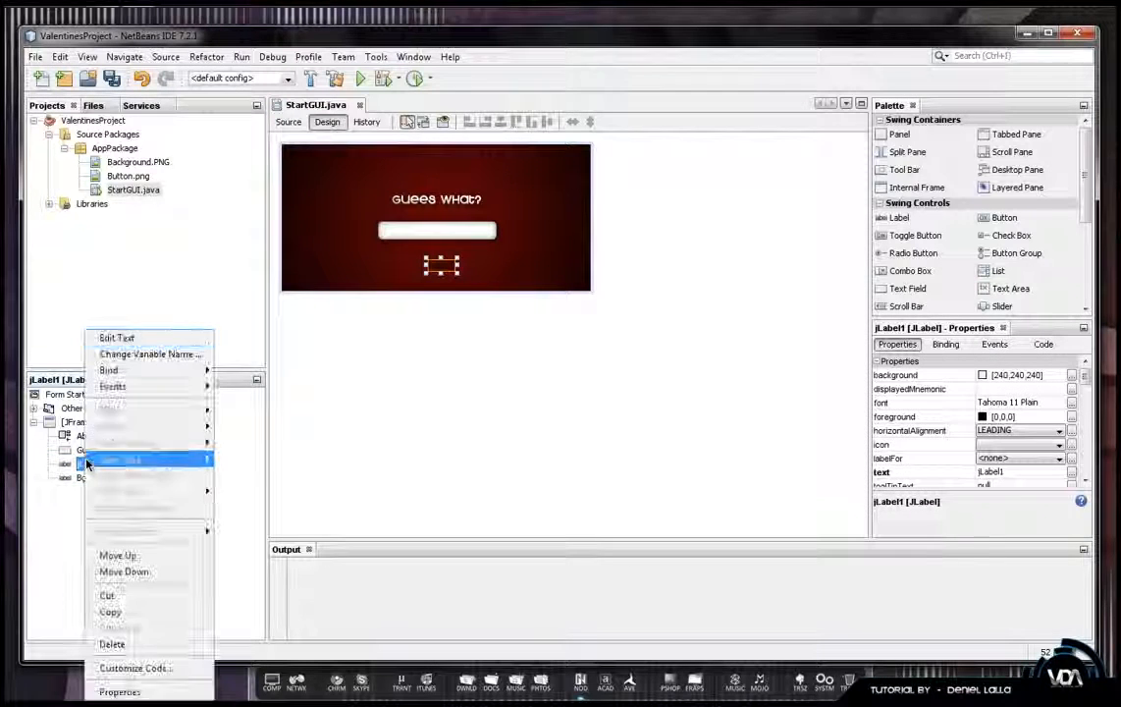
click(128, 340)
key(BackSpace)
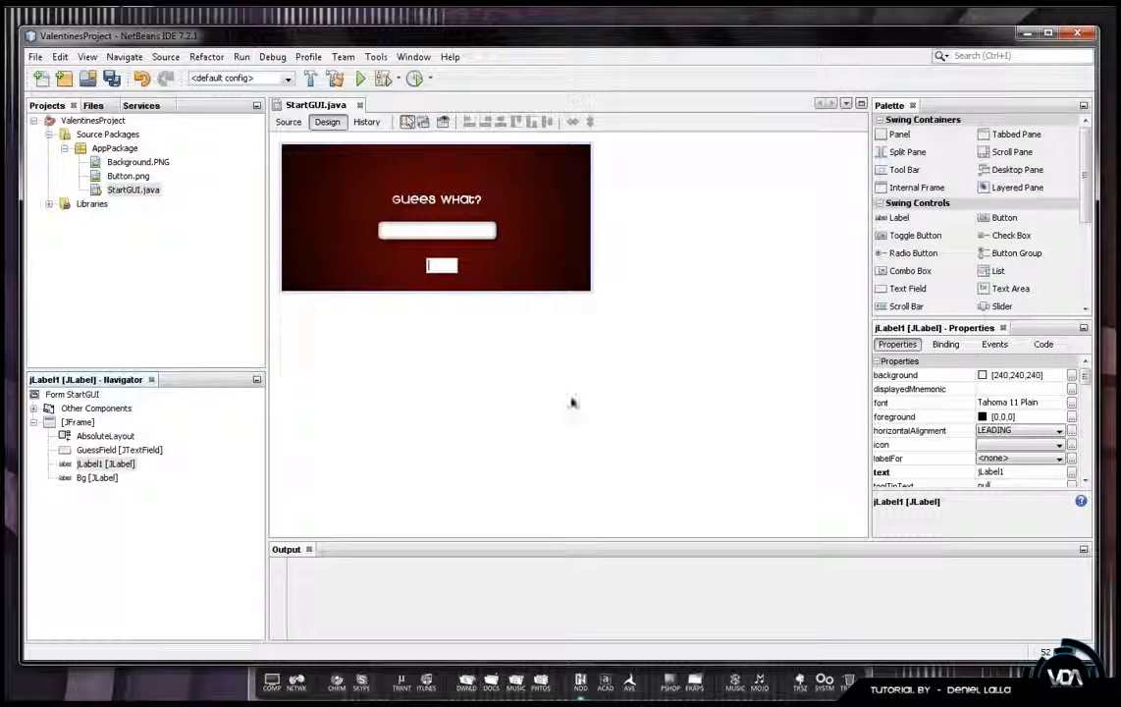
key(Return)
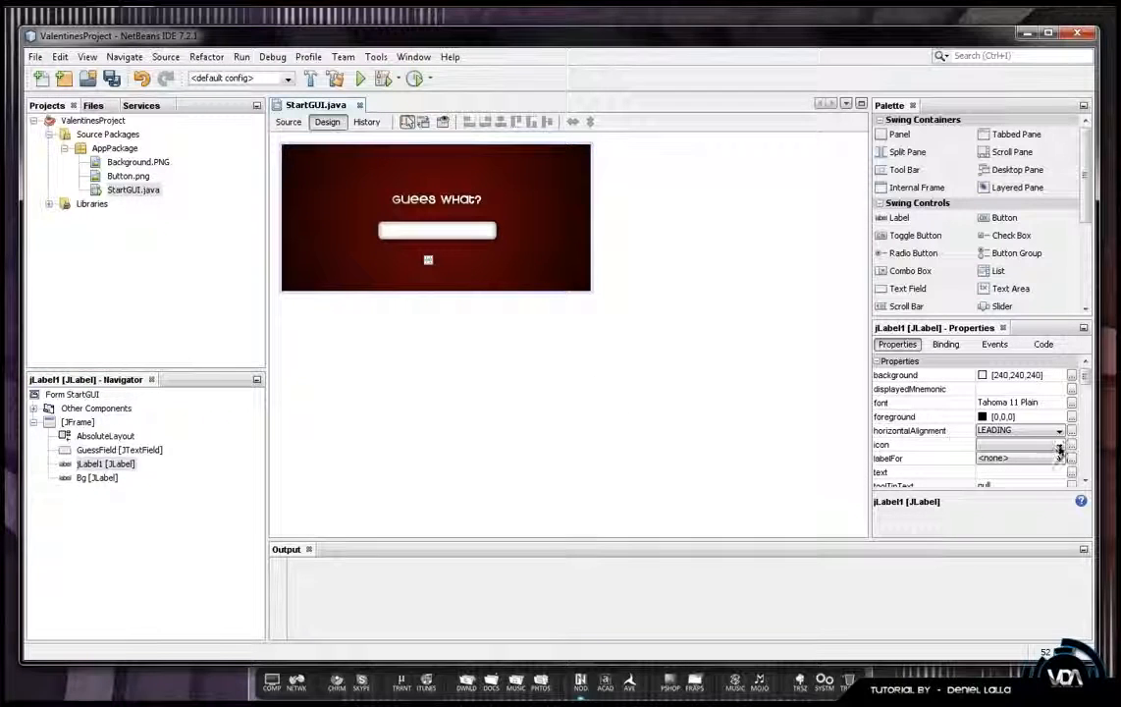
Set the new label's icon to Button.png and move it up to sit centred just below the guess field.
click(1059, 444)
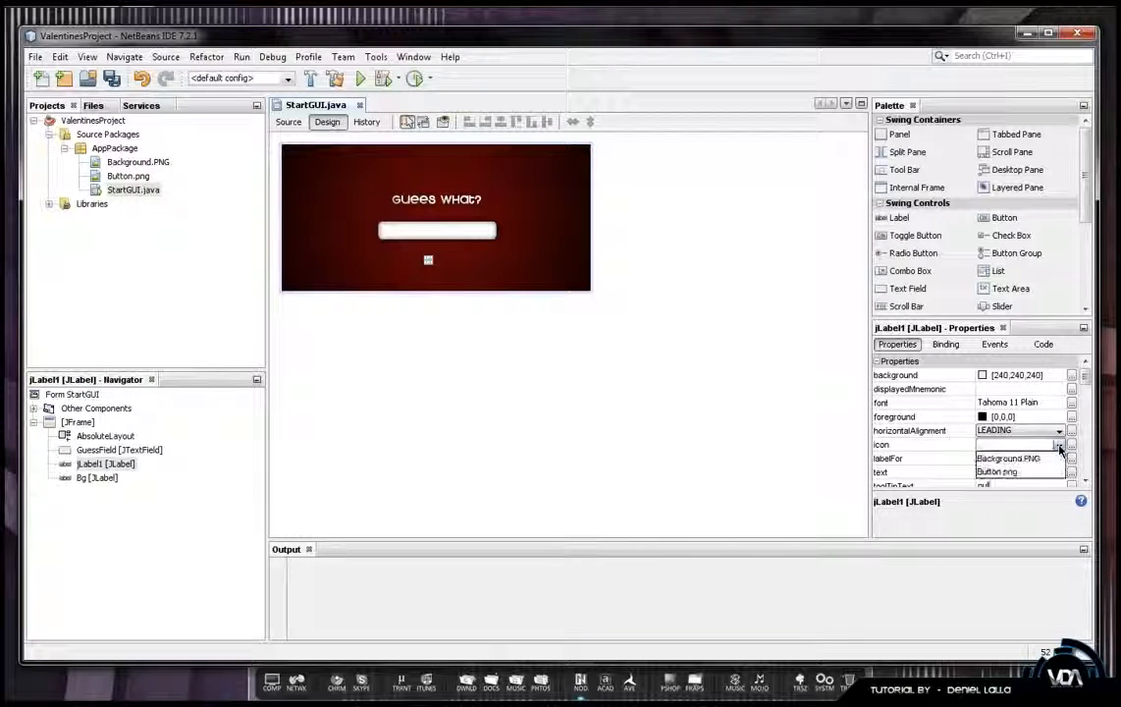
click(984, 472)
click(528, 343)
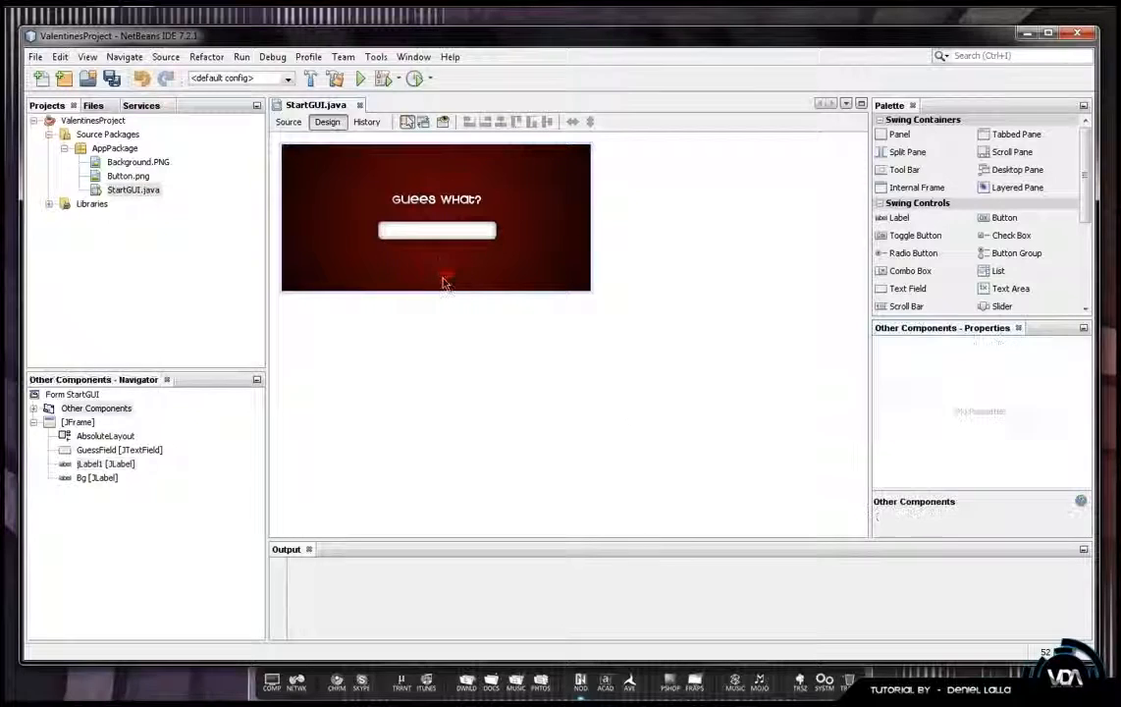
click(442, 275)
drag(442, 275, 442, 265)
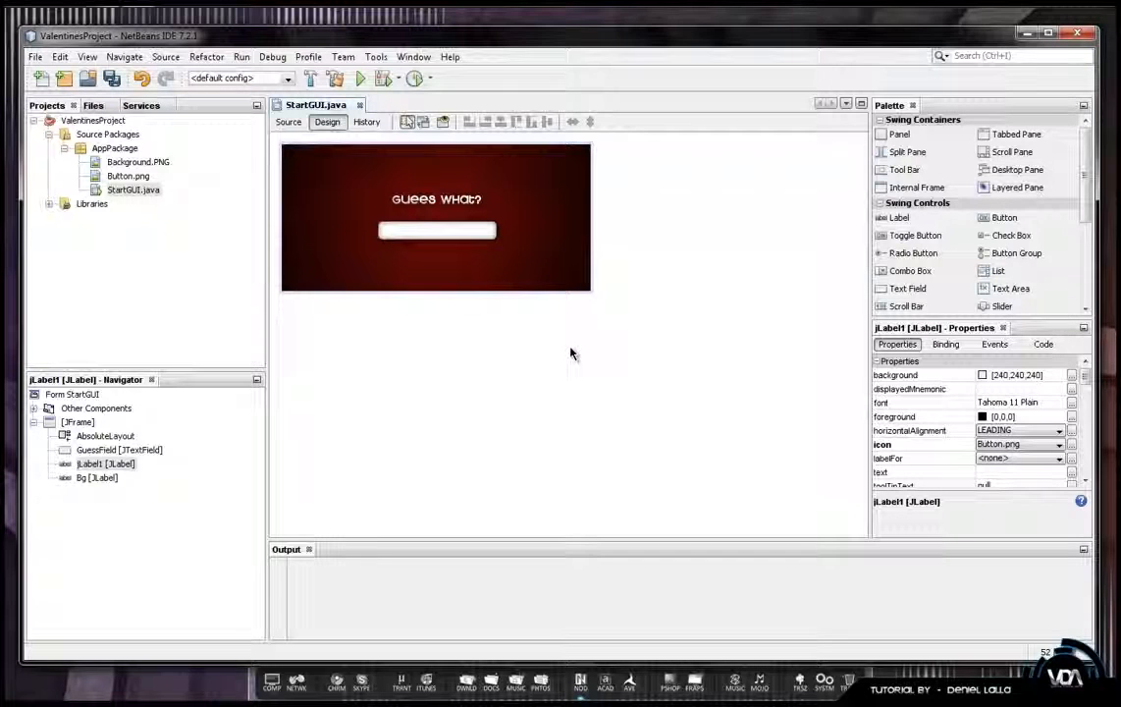
Add a mouseClicked event handler to the heart button label.
click(437, 263)
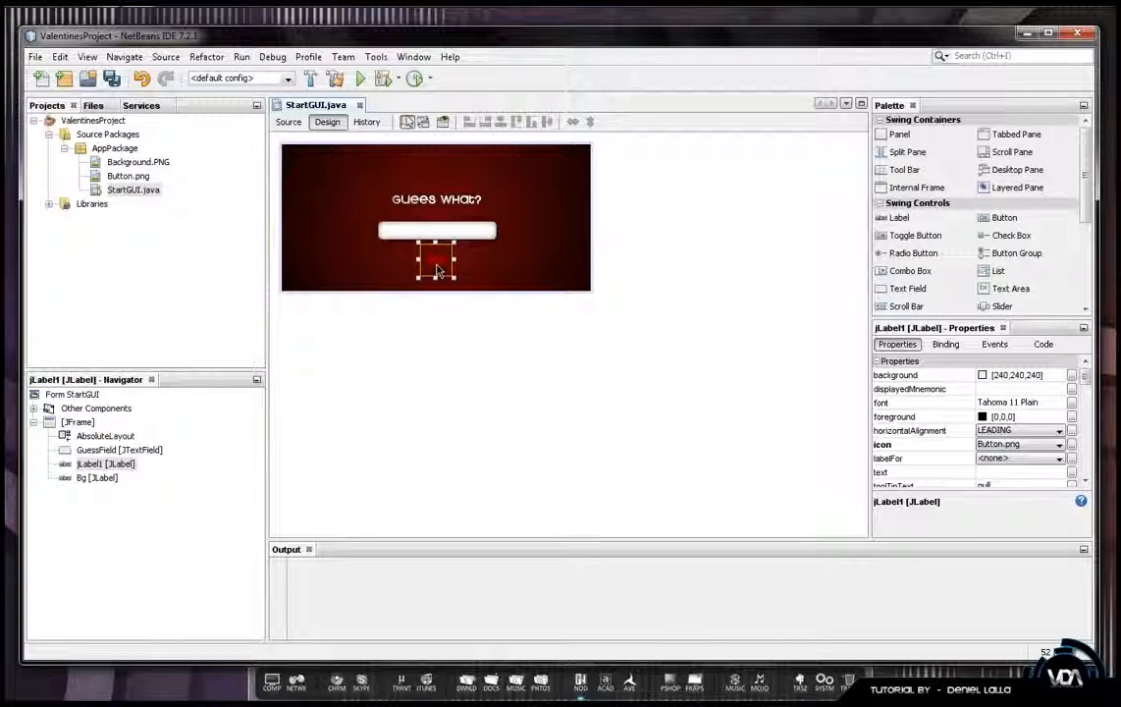
right_click(438, 271)
mouse_move(497, 331)
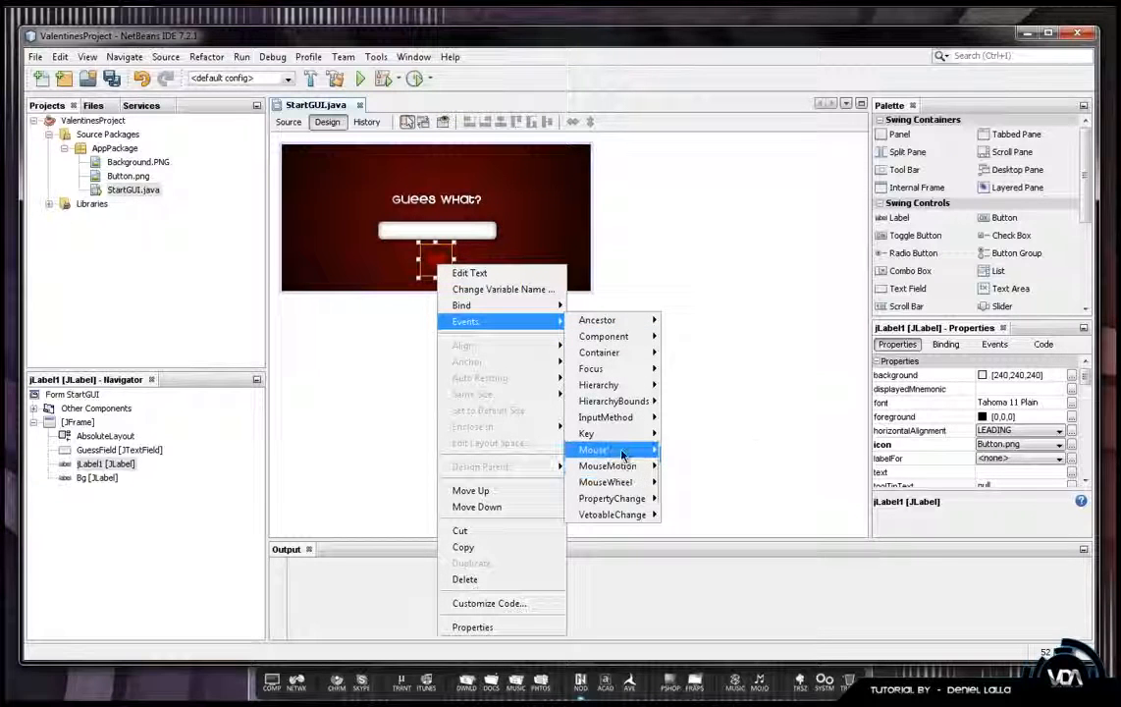
mouse_move(625, 450)
click(680, 450)
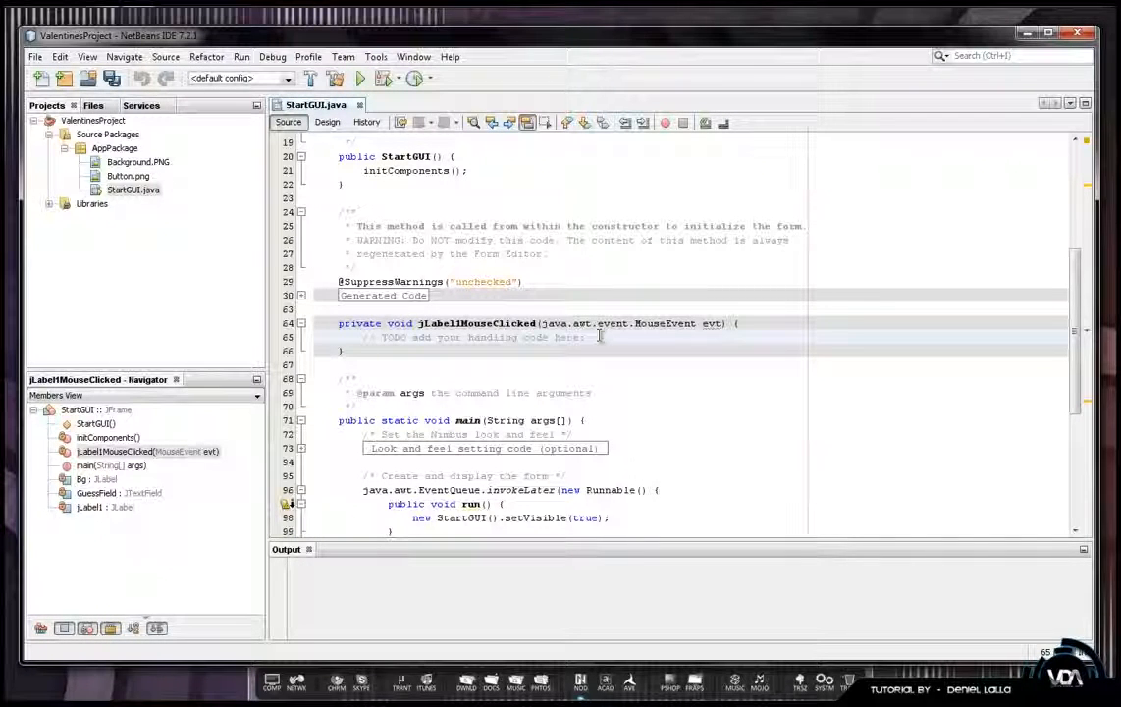
Delete the TODO comment in the jLabel1MouseClicked handler and paste the copied guess-checking code in its place.
drag(600, 336, 363, 337)
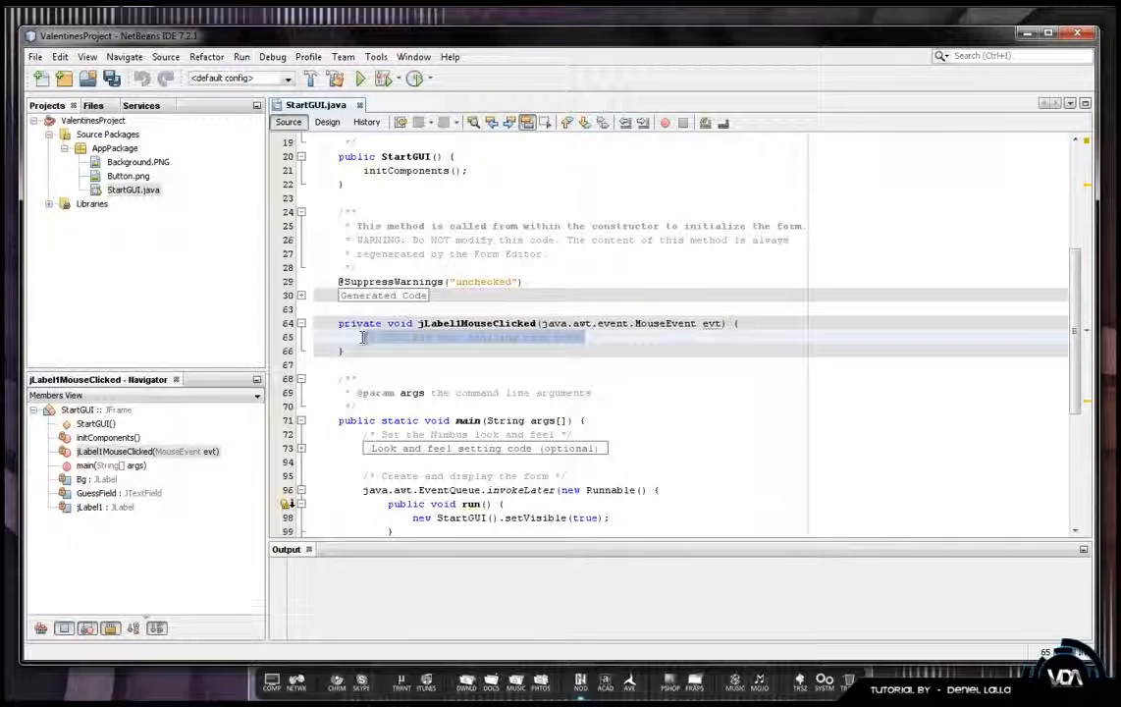
key(BackSpace)
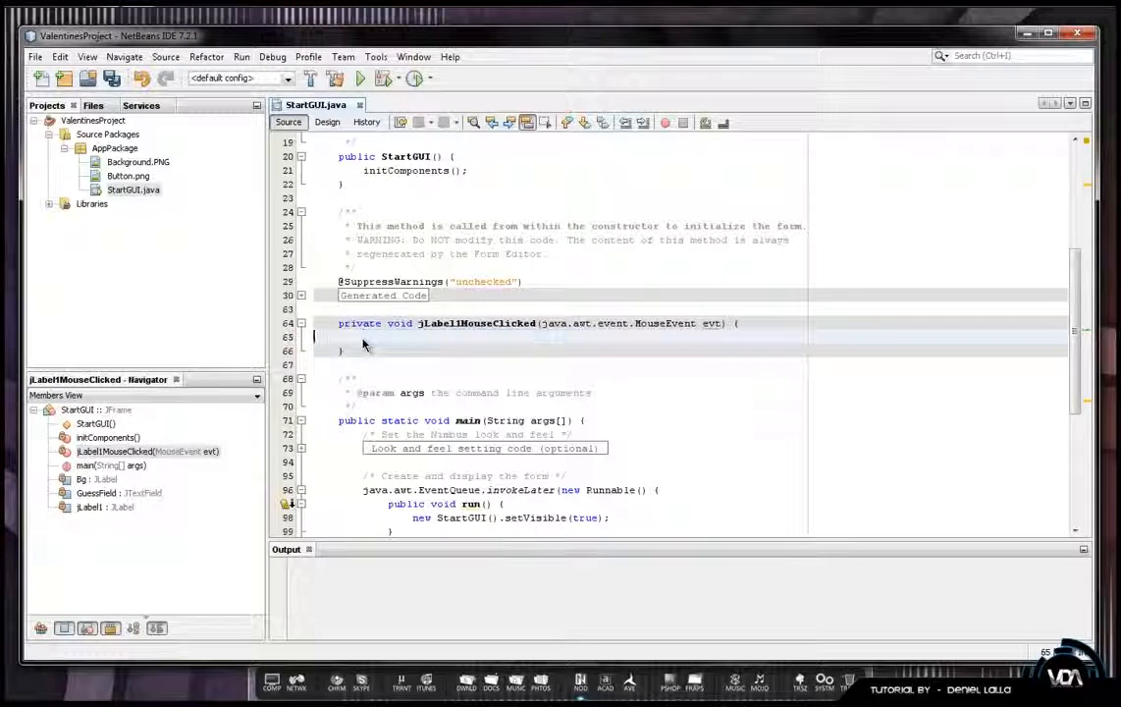
right_click(362, 344)
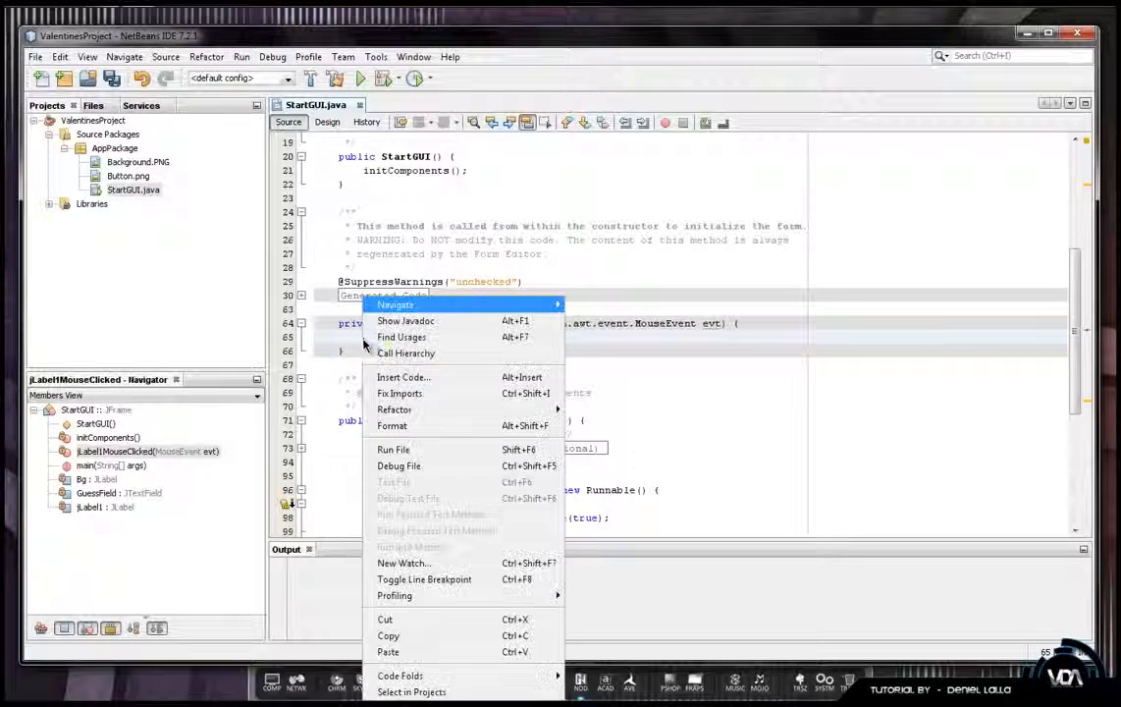
click(398, 652)
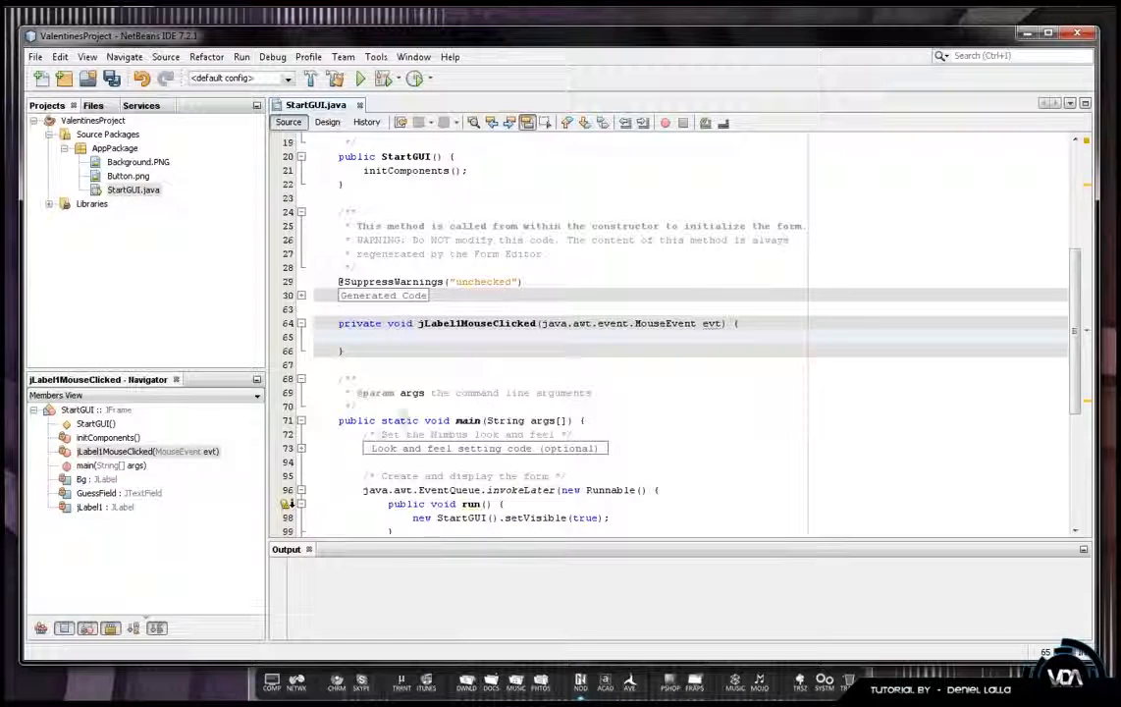
Return to the form design and set the heart button label's cursor to Hand Cursor.
click(329, 123)
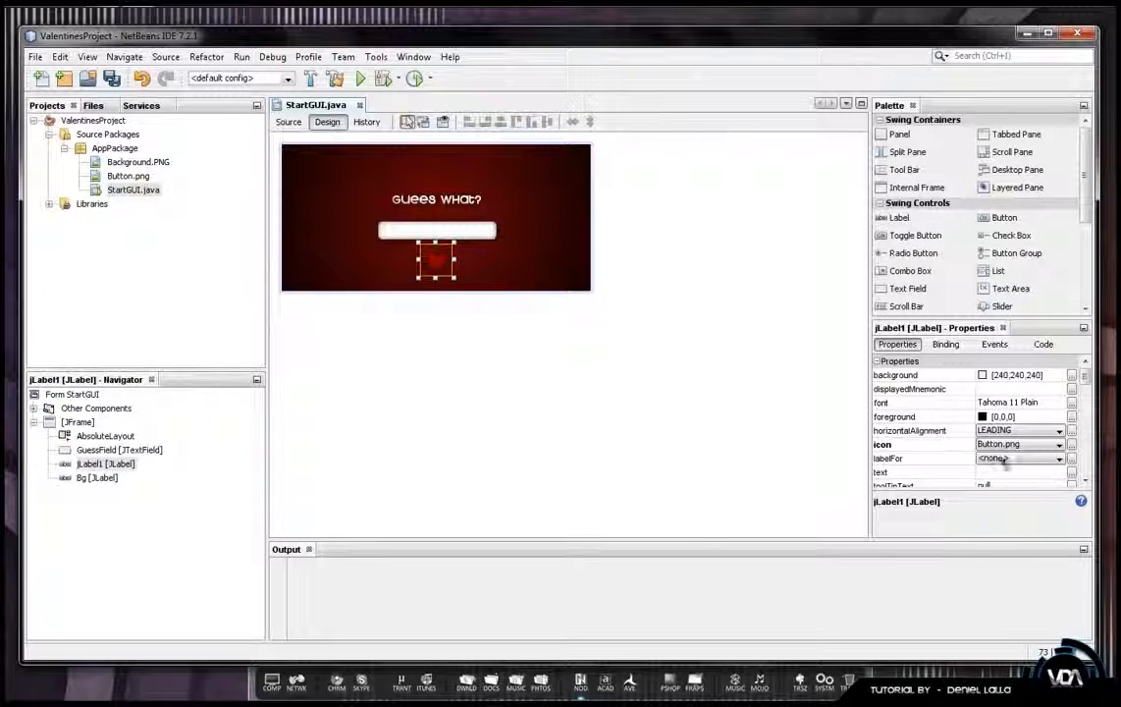
scroll(997, 454, down, 5)
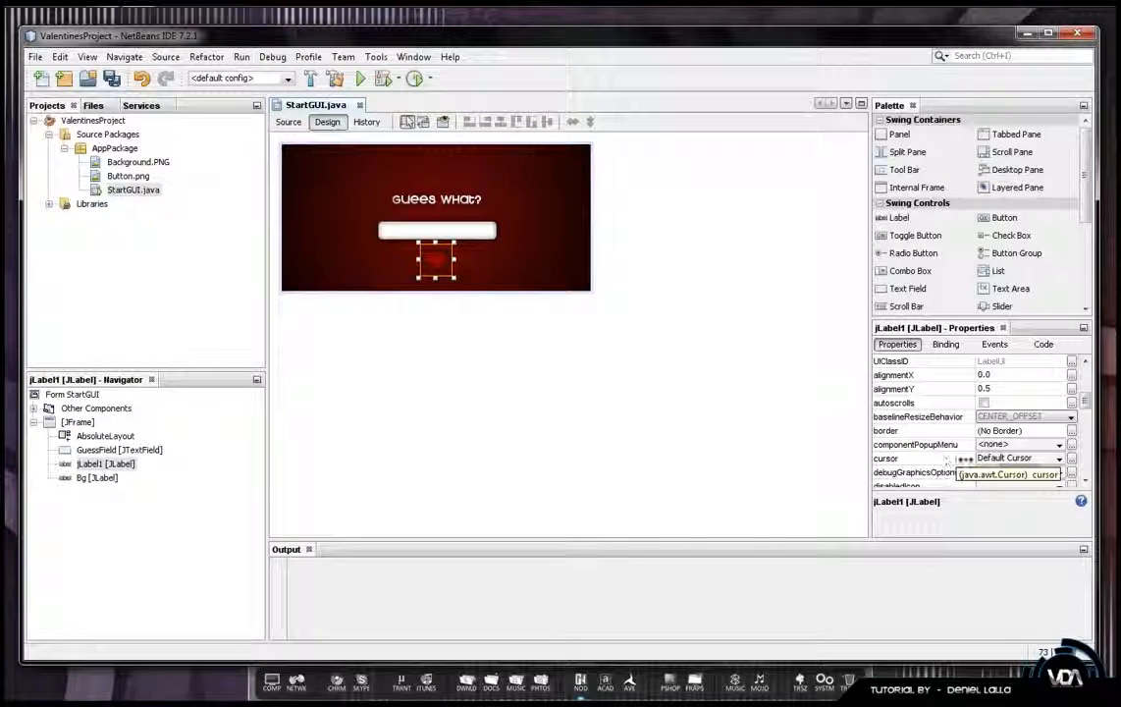
click(1059, 458)
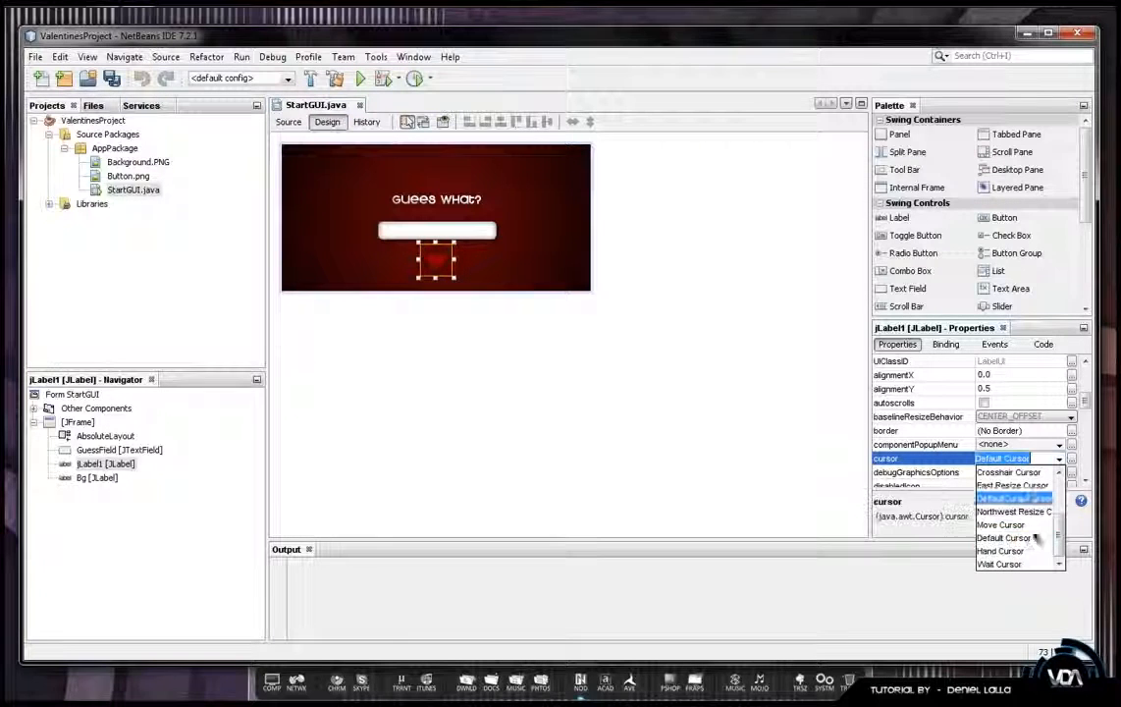
click(1021, 562)
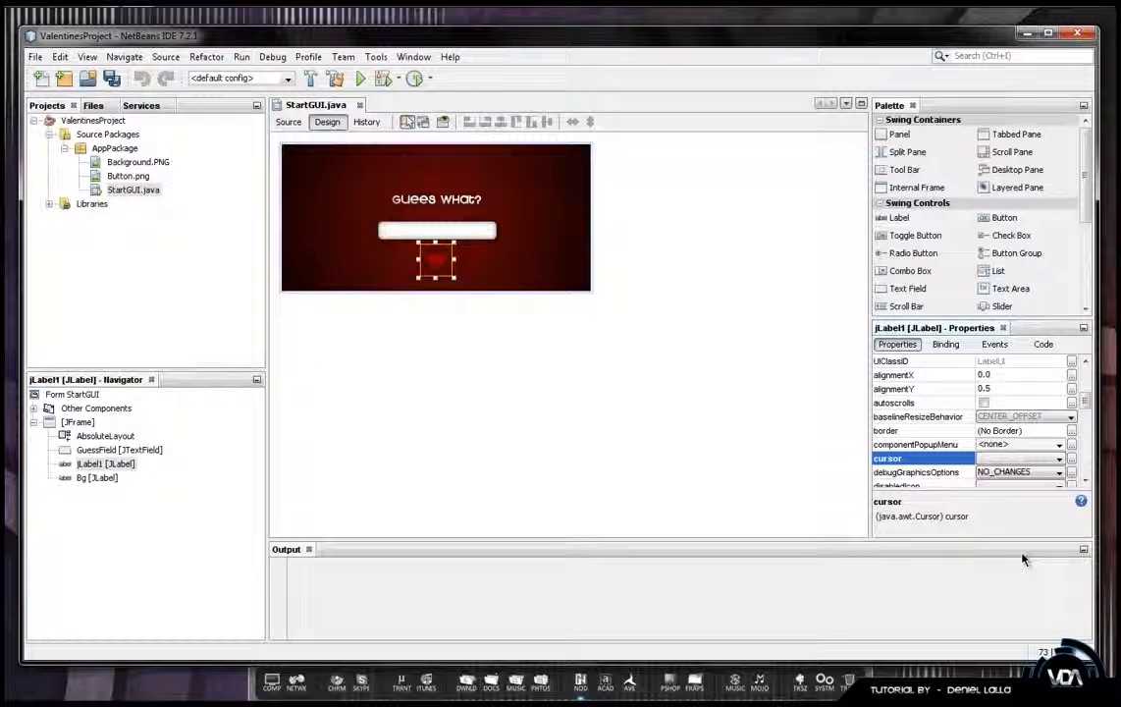
click(515, 333)
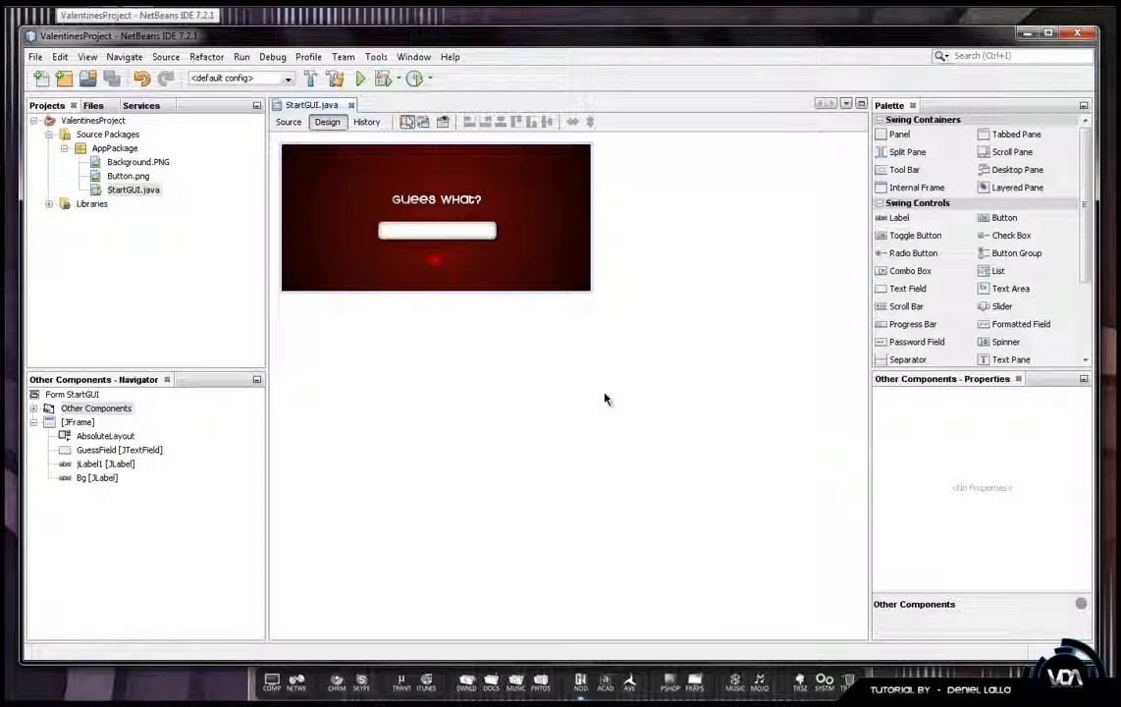
Run the project and test the heart button in the Valentines Day Gift window twice, dismissing the first message in between.
click(360, 81)
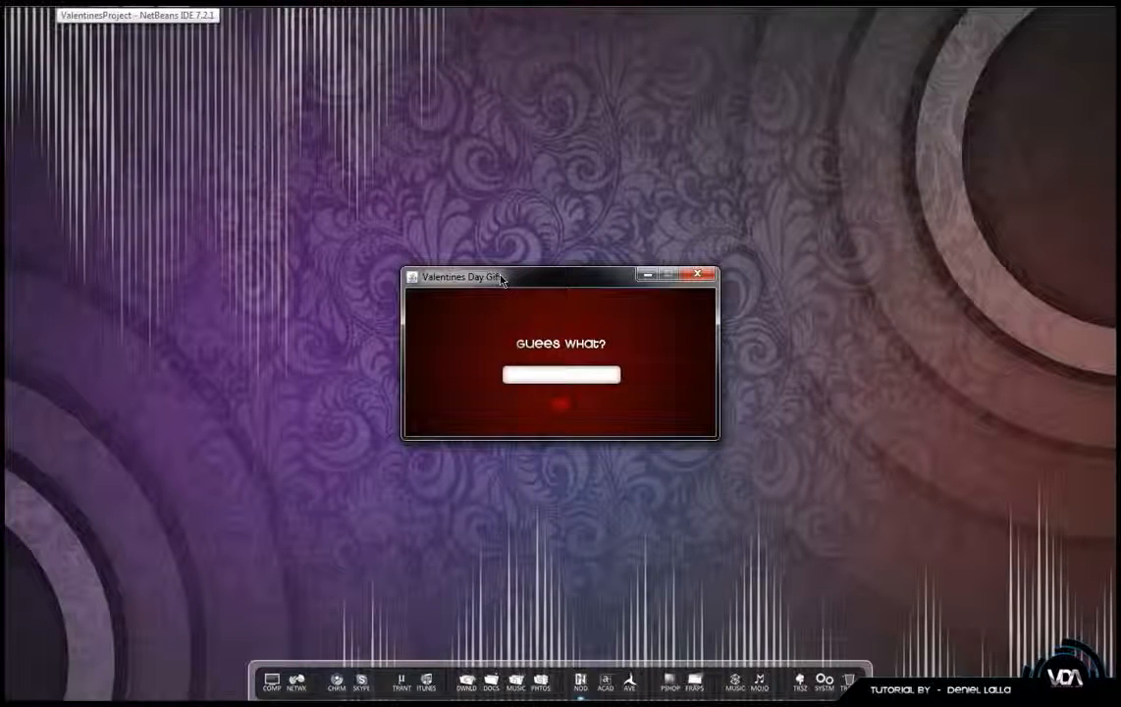
mouse_move(501, 280)
mouse_down()
mouse_move(475, 278)
mouse_move(491, 282)
mouse_up()
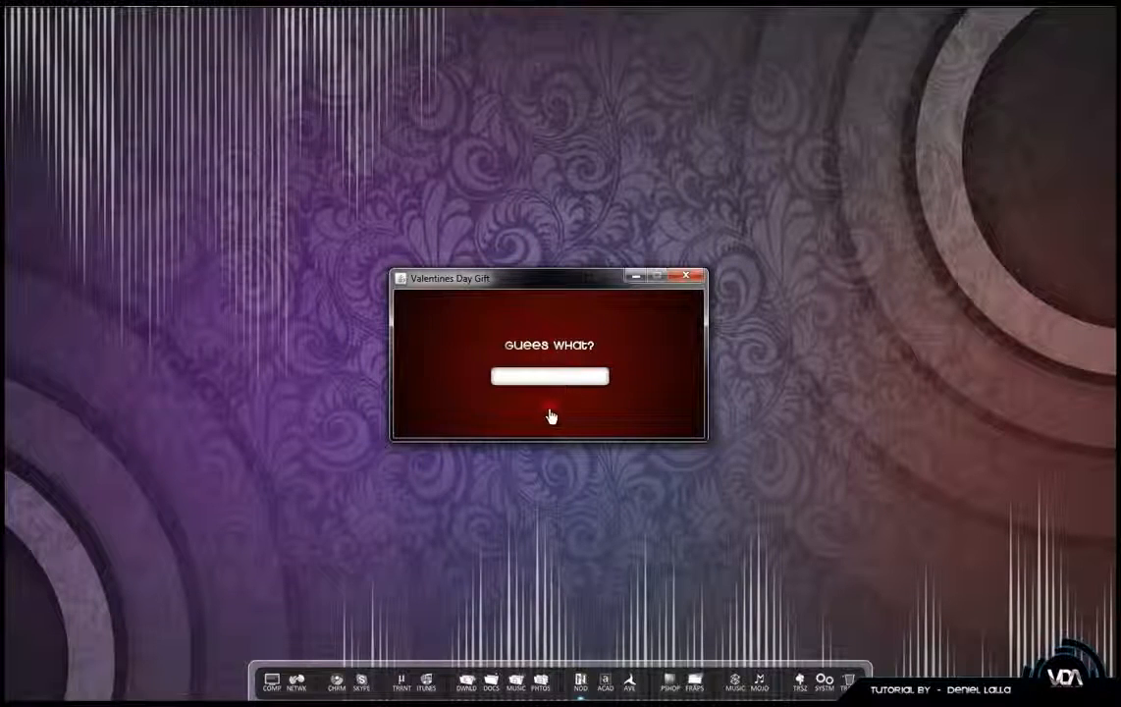
click(550, 416)
click(561, 379)
click(549, 413)
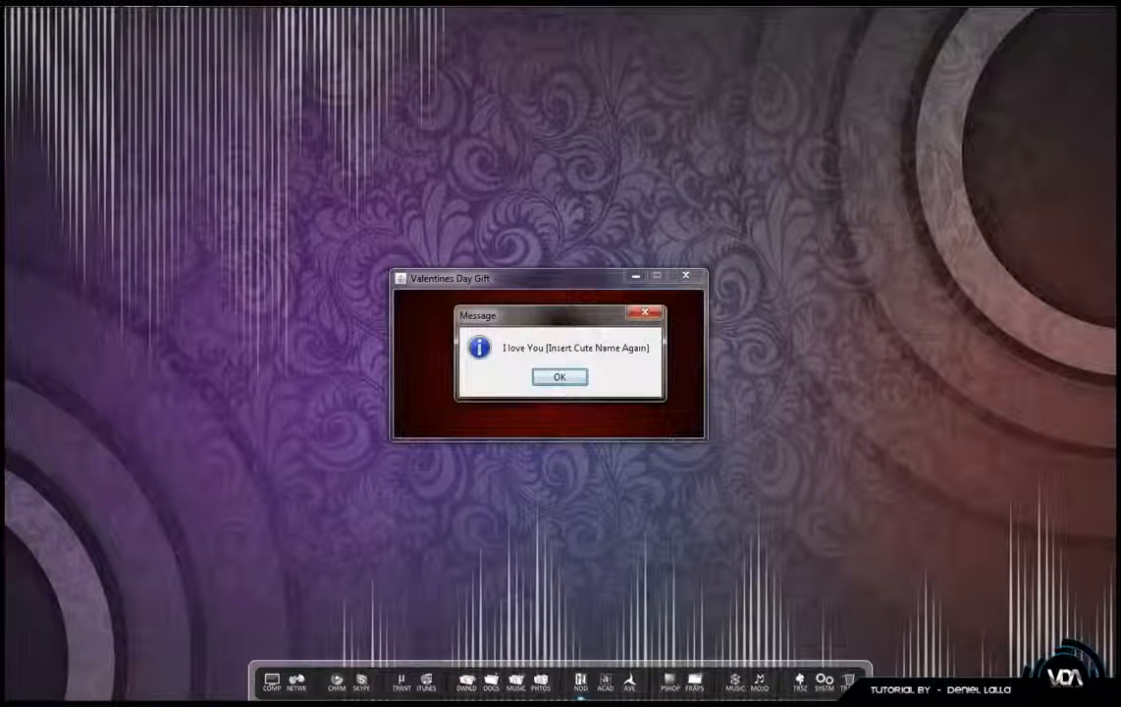